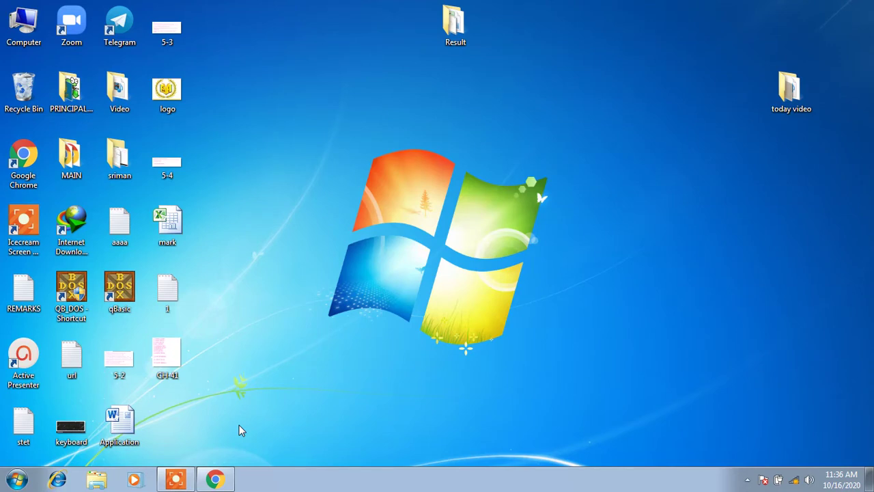
# Launch Microsoft Access 2010 from the Windows 7 Start menu
pyautogui.click(15, 480)
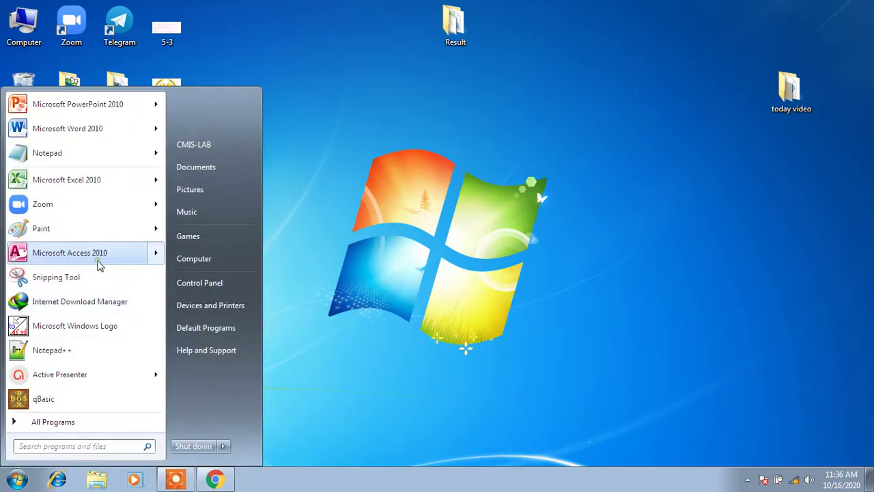
pyautogui.click(97, 263)
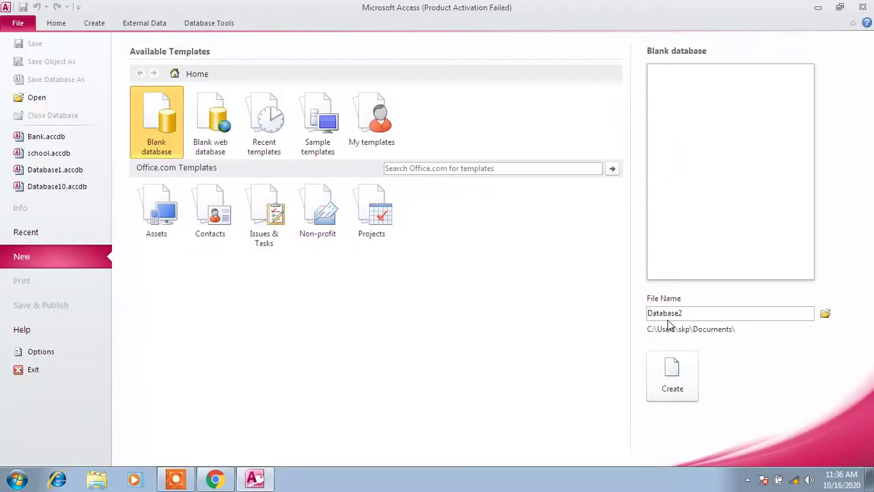
# Dismiss the activation wizard and create a blank database named cbse
pyautogui.click(564, 360)
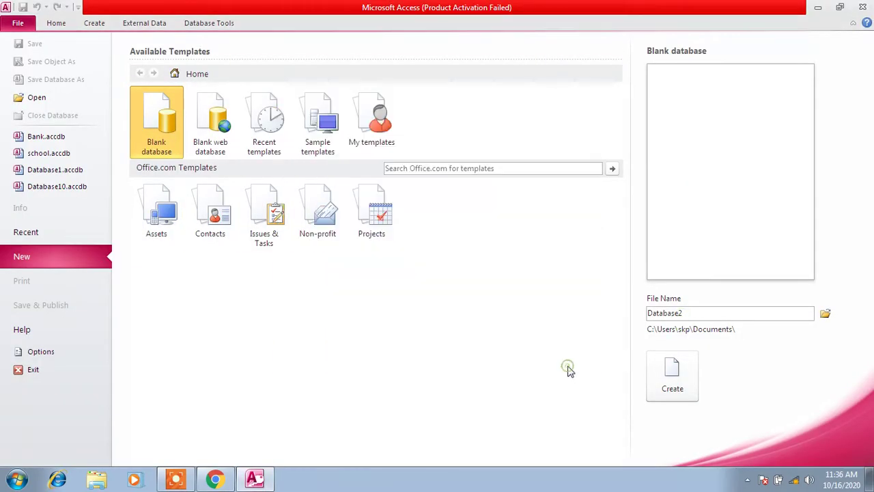
pyautogui.doubleClick(694, 314)
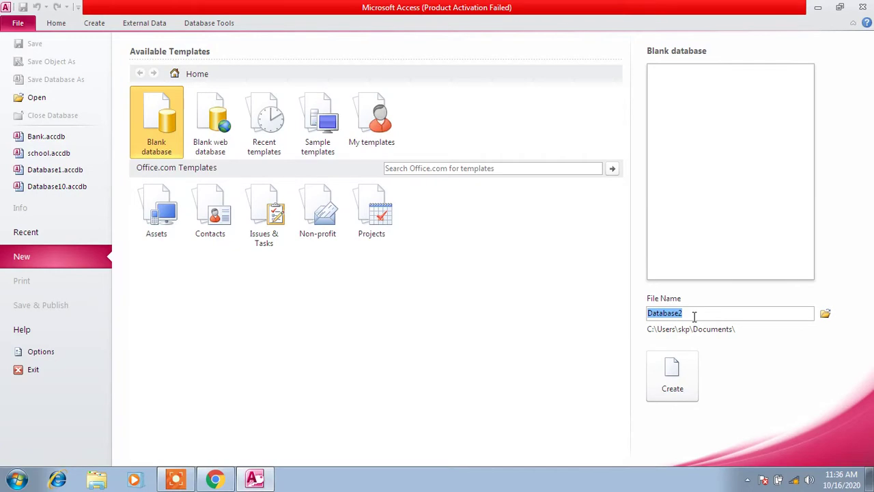
pyautogui.write('cbse')
pyautogui.click(682, 377)
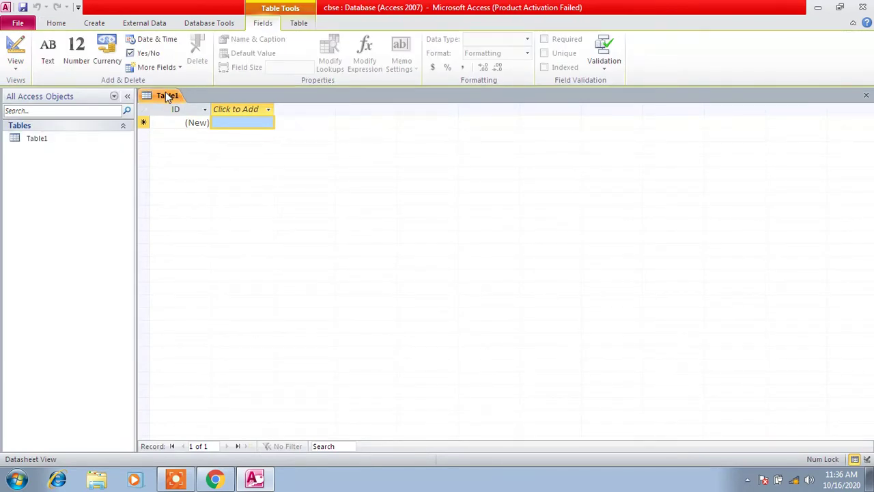
# Close the empty Table1 without saving, leaving the Create ribbon showing
pyautogui.rightClick(167, 97)
pyautogui.click(189, 137)
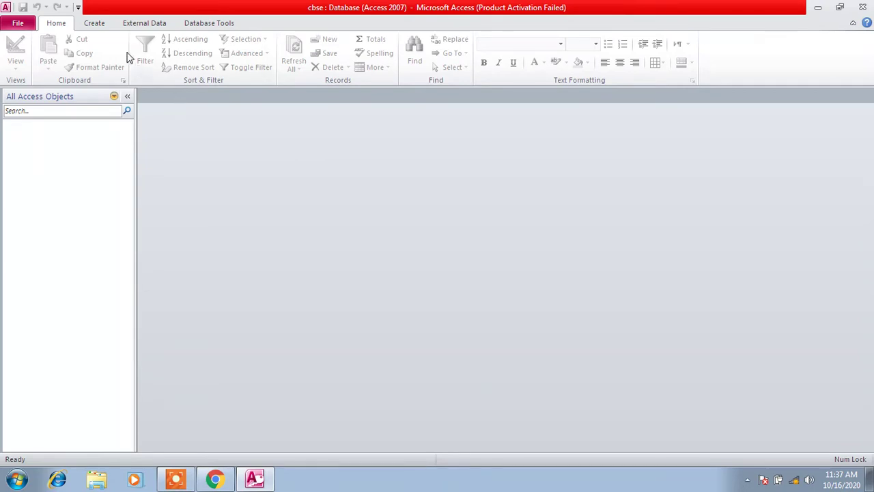
pyautogui.click(97, 25)
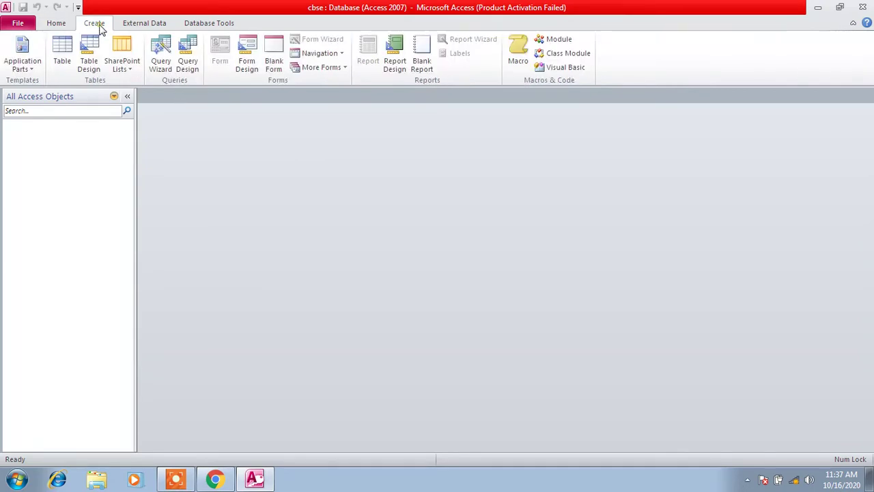
# Start a Design View table with sid as an incrementing AutoNumber primary key
pyautogui.click(92, 61)
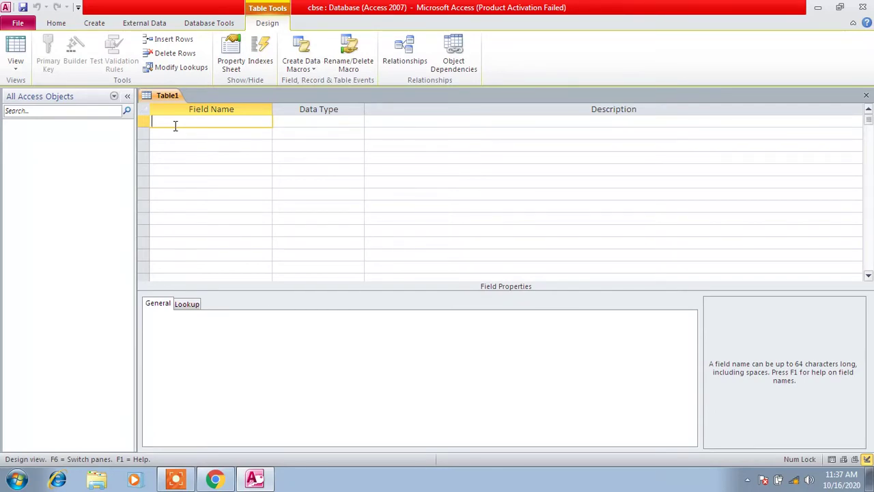
pyautogui.write('sid')
pyautogui.click(331, 123)
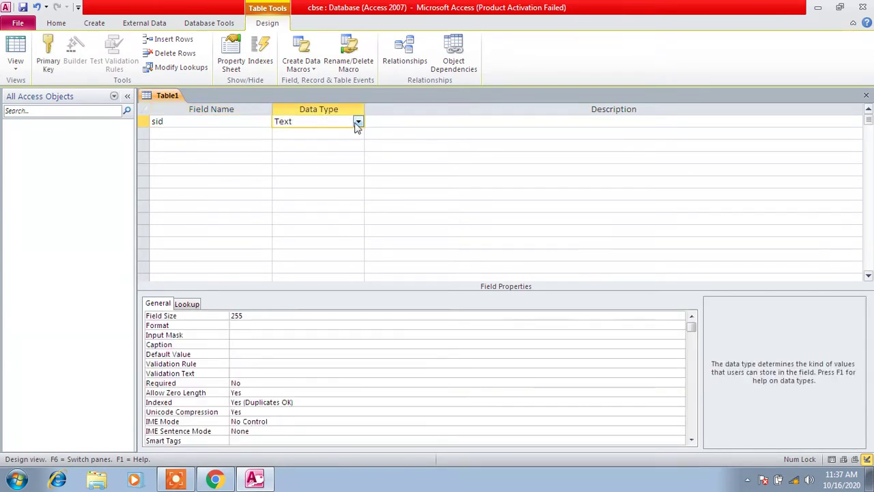
pyautogui.click(357, 123)
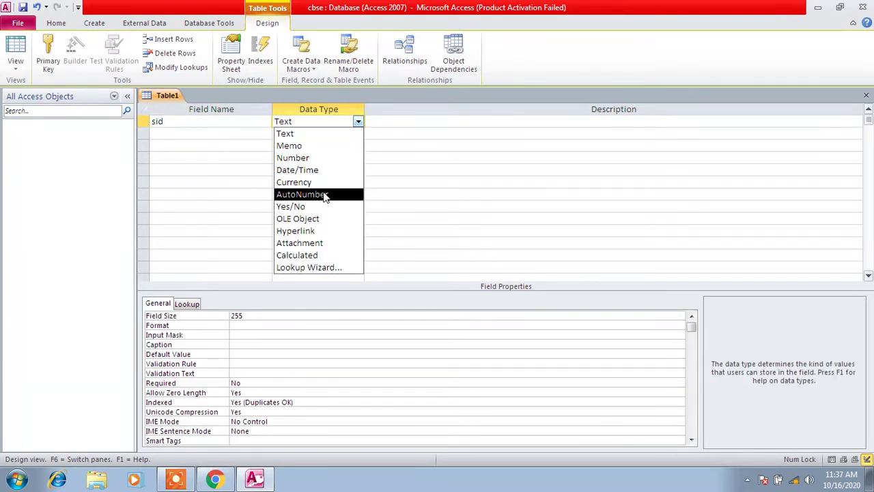
pyautogui.click(325, 195)
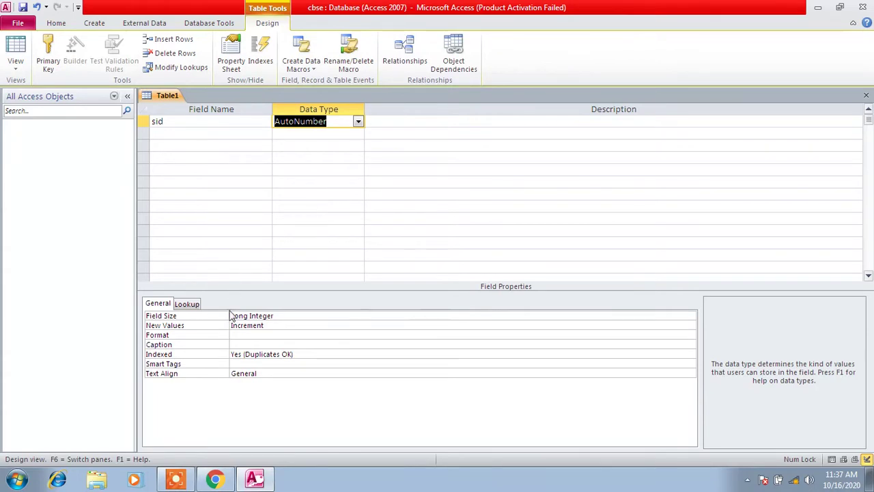
pyautogui.click(275, 326)
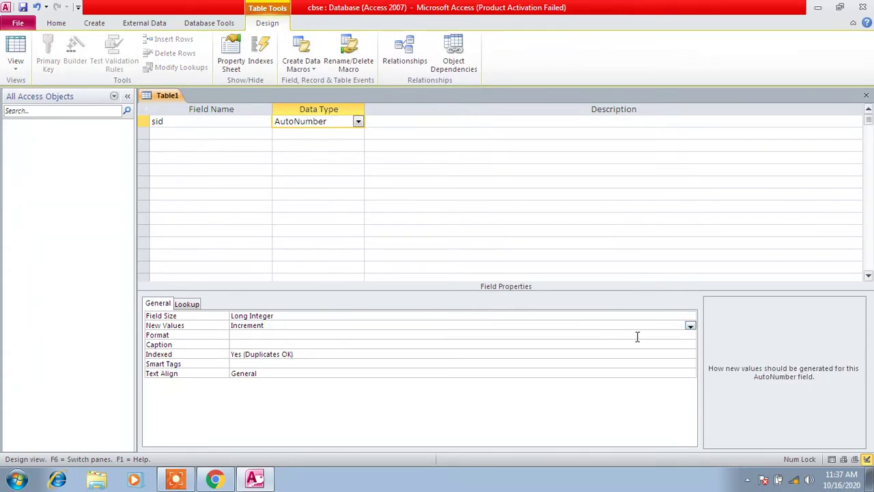
pyautogui.click(690, 326)
pyautogui.click(692, 330)
pyautogui.click(144, 126)
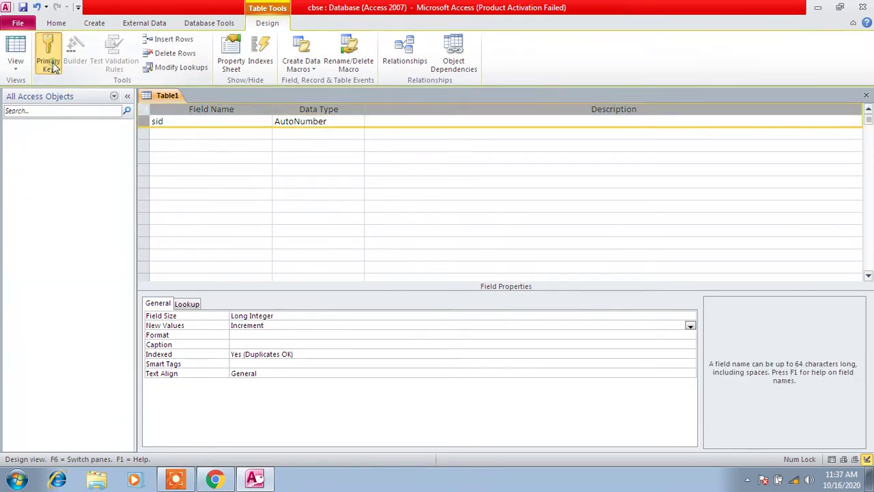
pyautogui.click(55, 65)
pyautogui.click(169, 131)
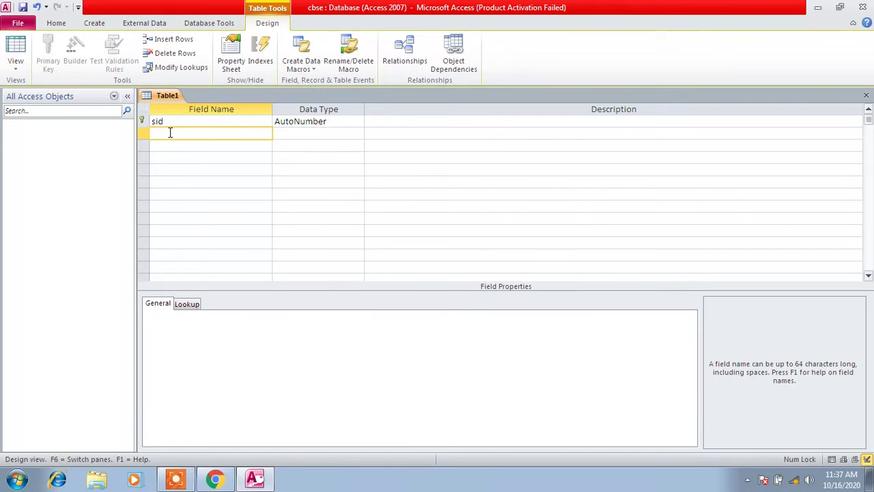
# Add the fields sname and city, both with the Text data type
pyautogui.write('sname')
pyautogui.click(325, 134)
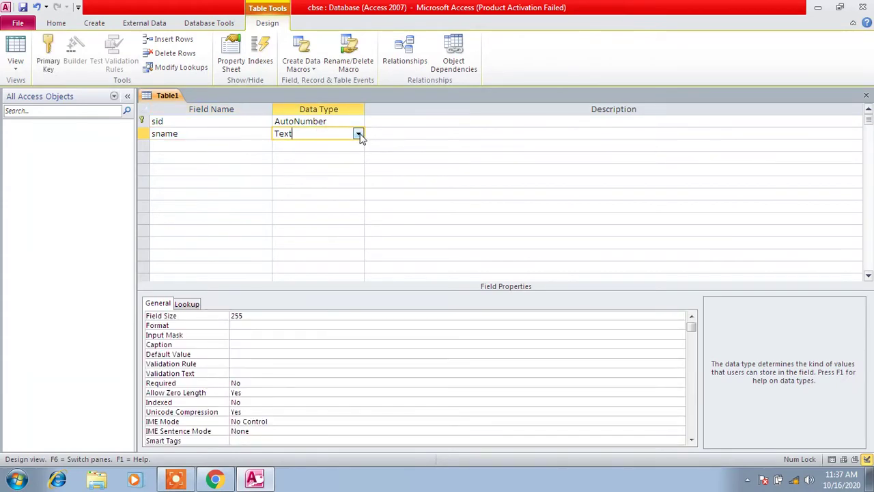
pyautogui.click(213, 150)
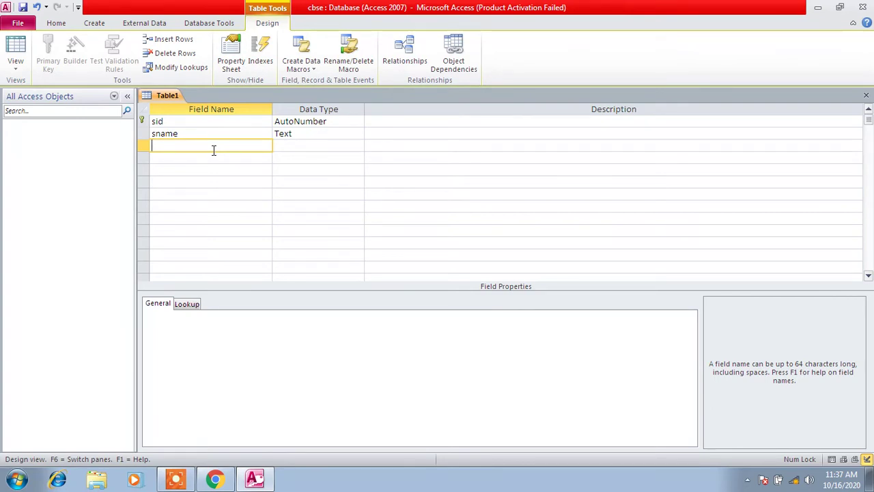
pyautogui.write('city')
pyautogui.press('Tab')
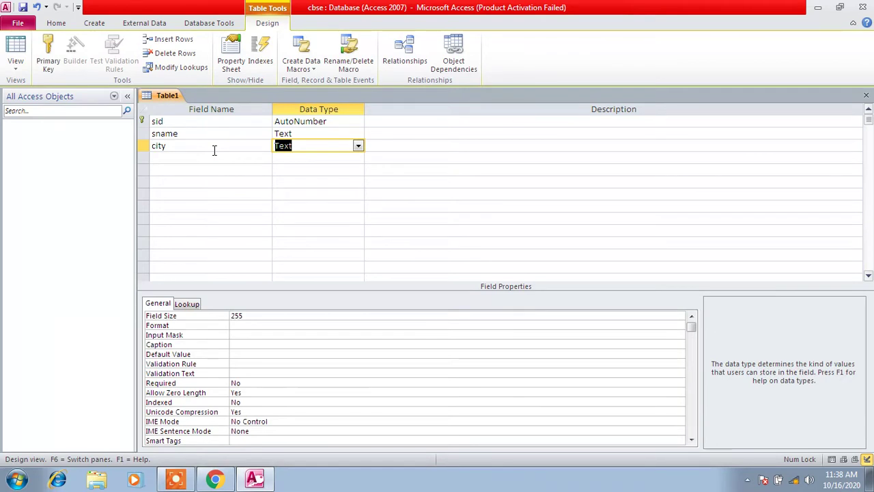
pyautogui.click(358, 147)
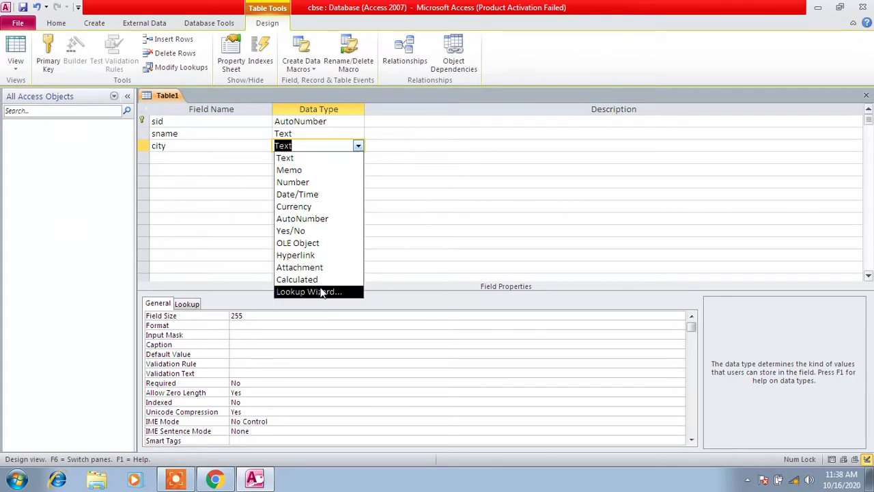
pyautogui.click(312, 145)
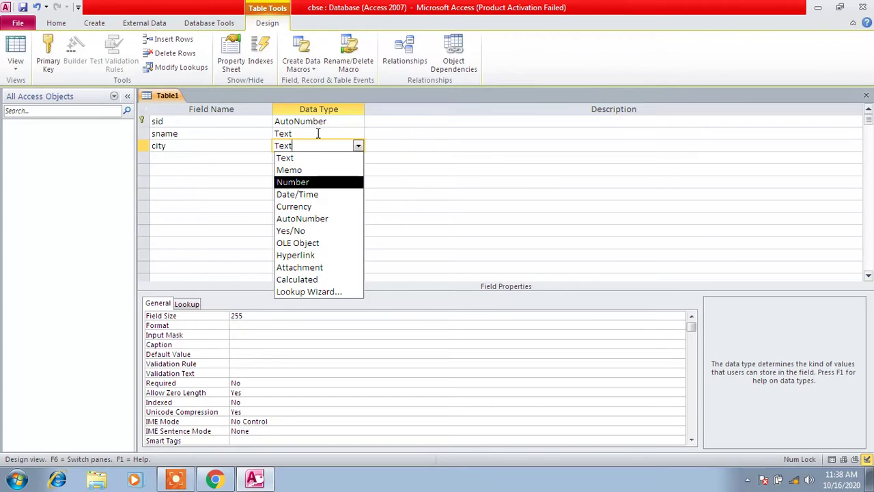
pyautogui.click(227, 157)
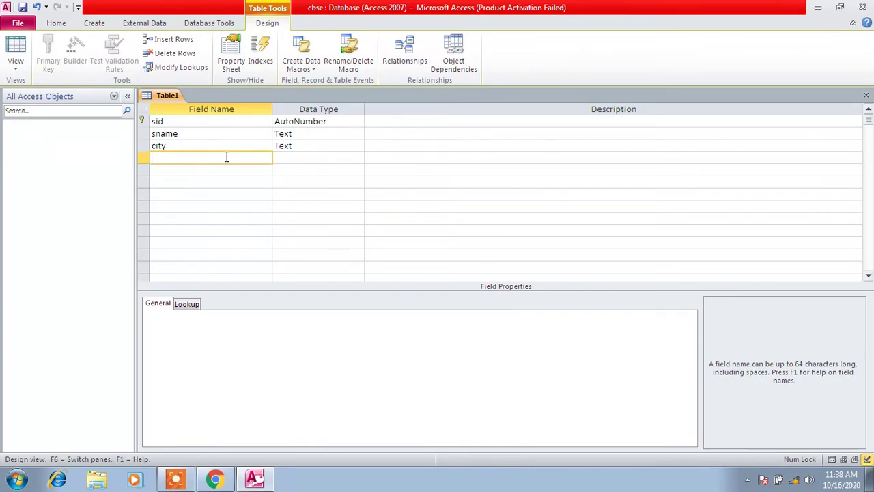
# Add the field mobile with the Number data type
pyautogui.write('mobile')
pyautogui.press('Tab')
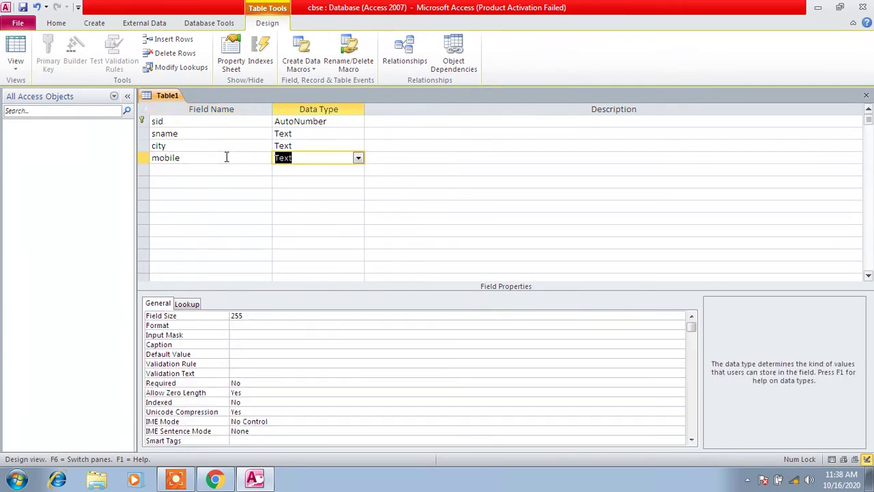
pyautogui.write('number')
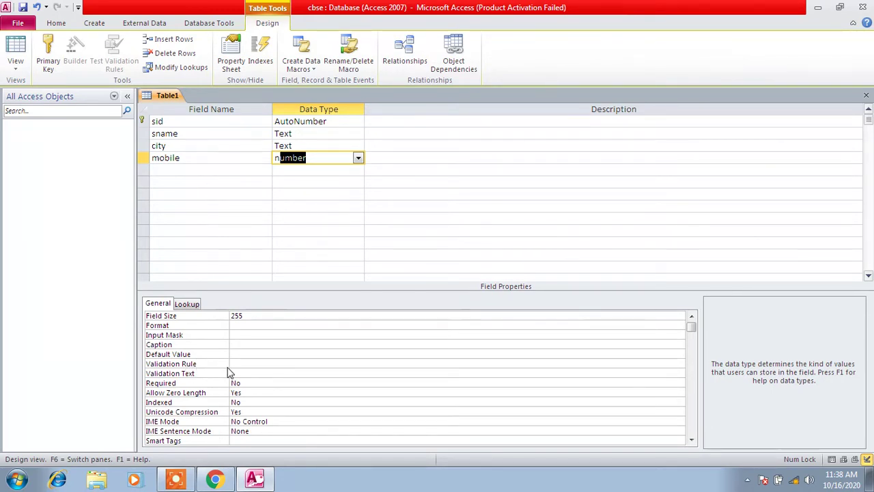
pyautogui.click(254, 317)
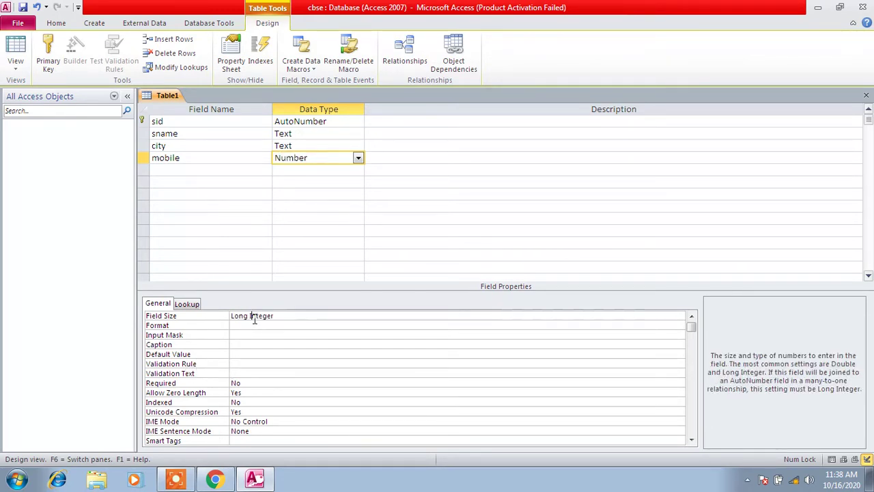
pyautogui.click(207, 168)
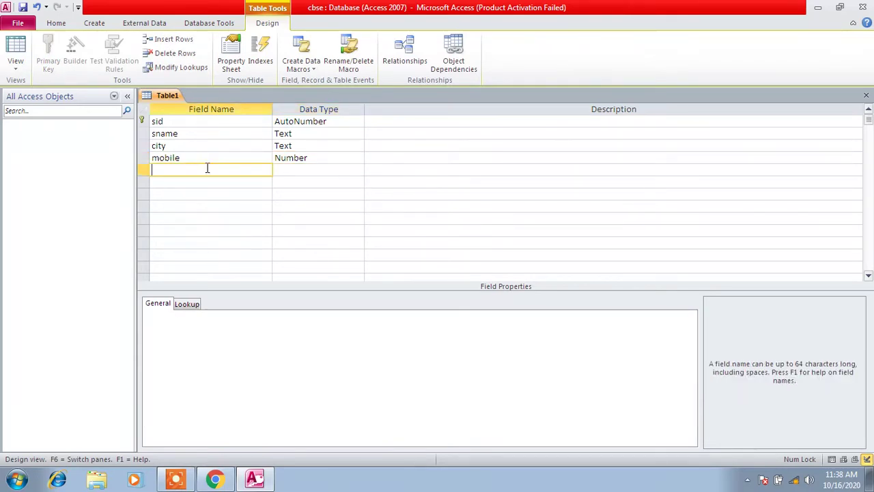
# Add email as a Text field and address as a Memo field
pyautogui.click(160, 158)
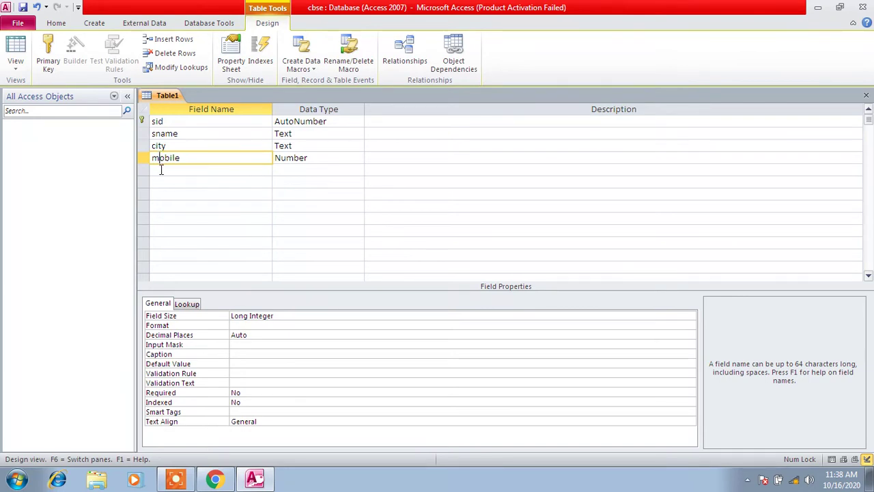
pyautogui.click(161, 168)
pyautogui.write('em')
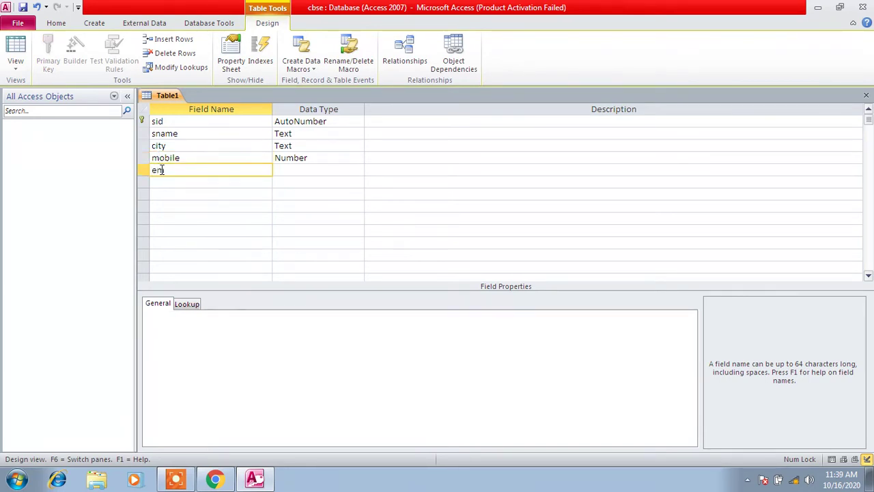
pyautogui.write('ail')
pyautogui.click(341, 171)
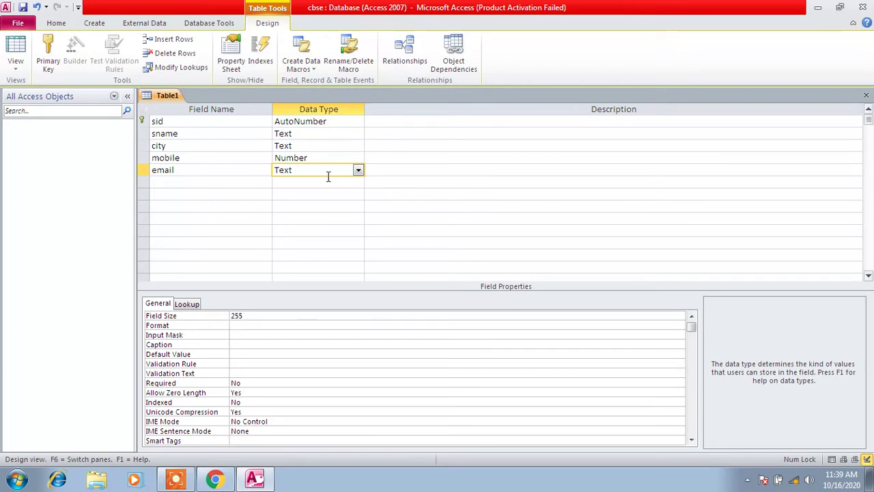
pyautogui.click(252, 180)
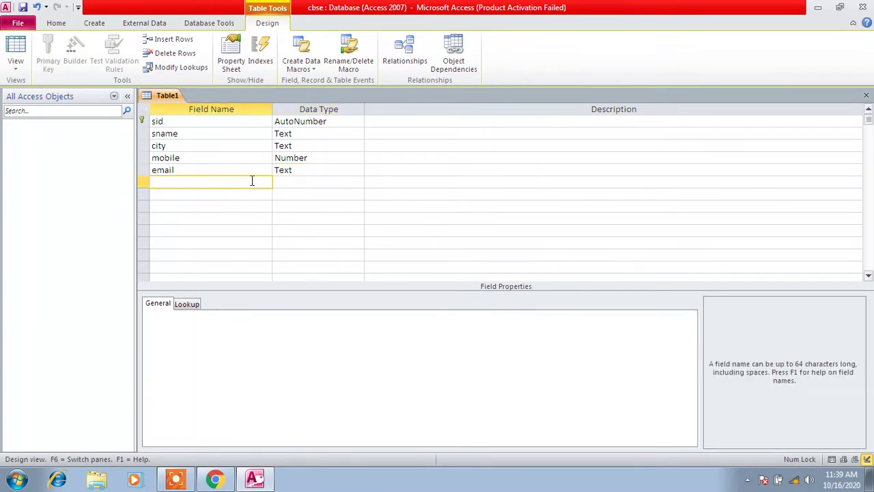
pyautogui.write('address')
pyautogui.press('Tab')
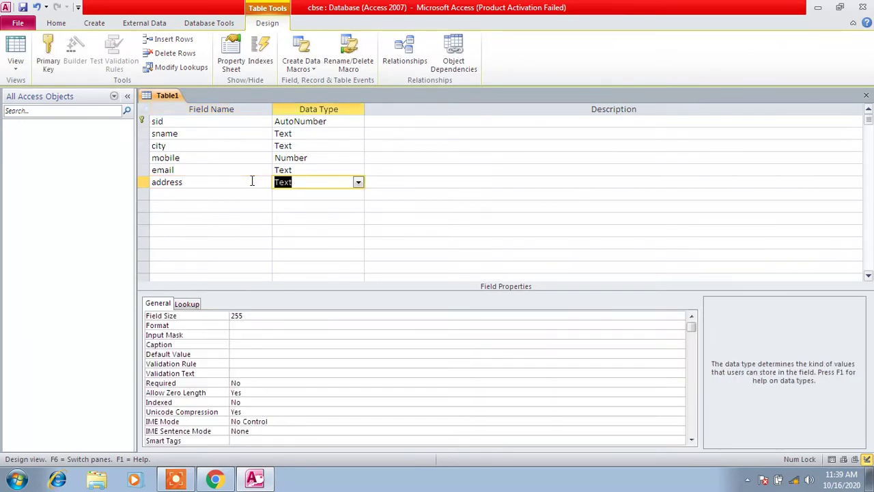
pyautogui.write('mem')
pyautogui.click(229, 195)
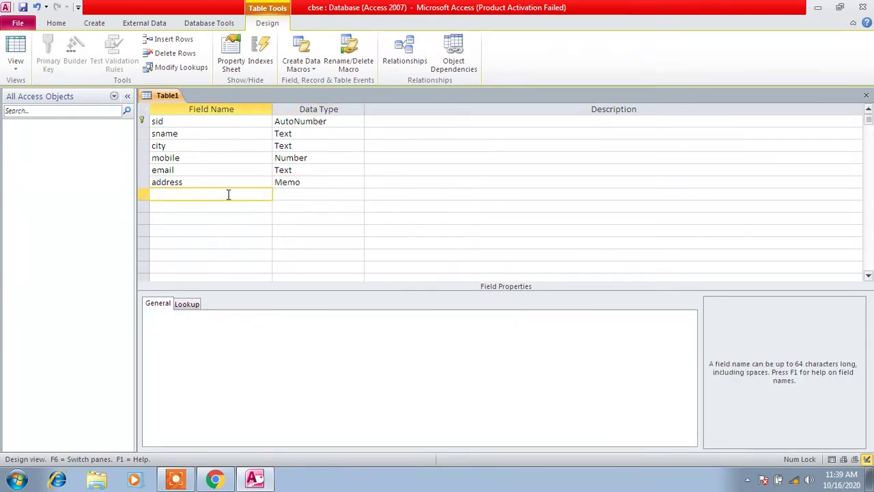
# Add the seventh field, photo, with the Attachment data type
pyautogui.press('capslock')
pyautogui.write('P')
pyautogui.press('capslock')
pyautogui.write('h')
pyautogui.press('BackSpace')
pyautogui.press('BackSpace')
pyautogui.write('photo')
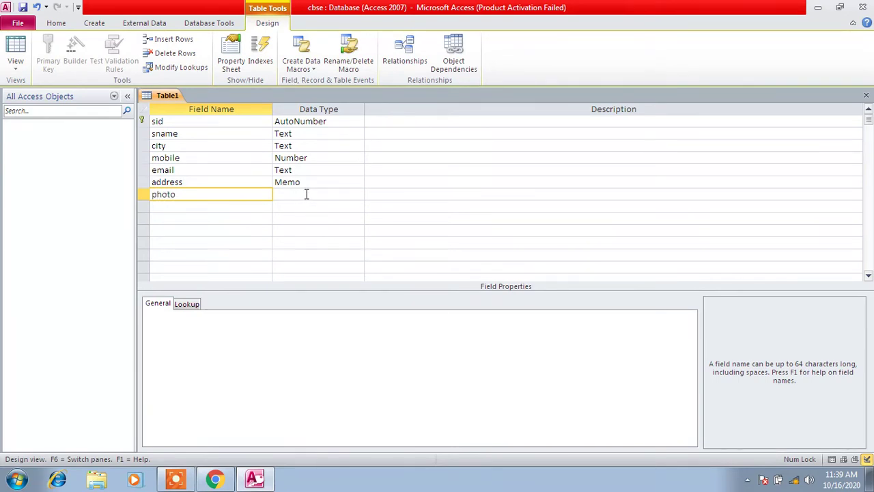
pyautogui.click(305, 194)
pyautogui.click(359, 196)
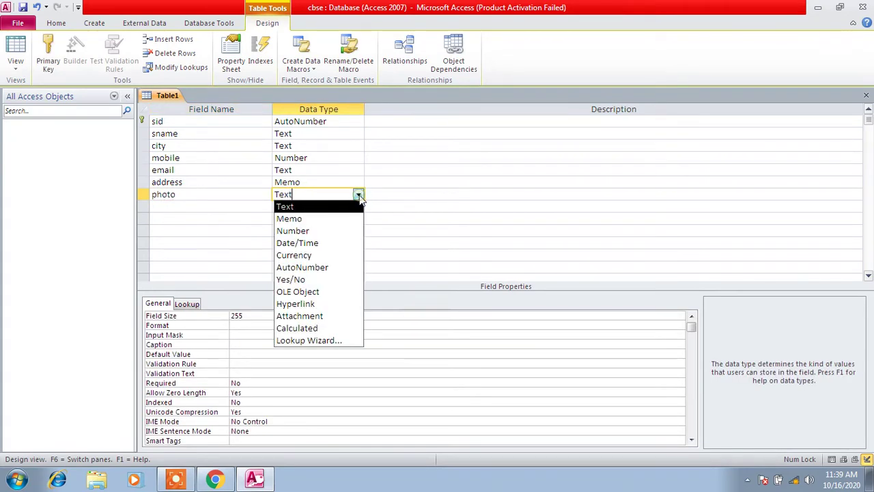
pyautogui.click(316, 316)
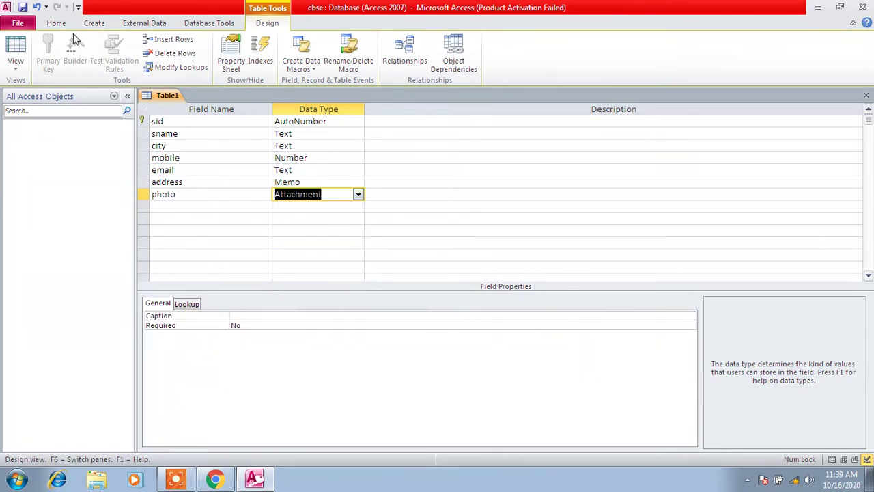
# Save the table design under the name student and close its Design View
pyautogui.click(23, 7)
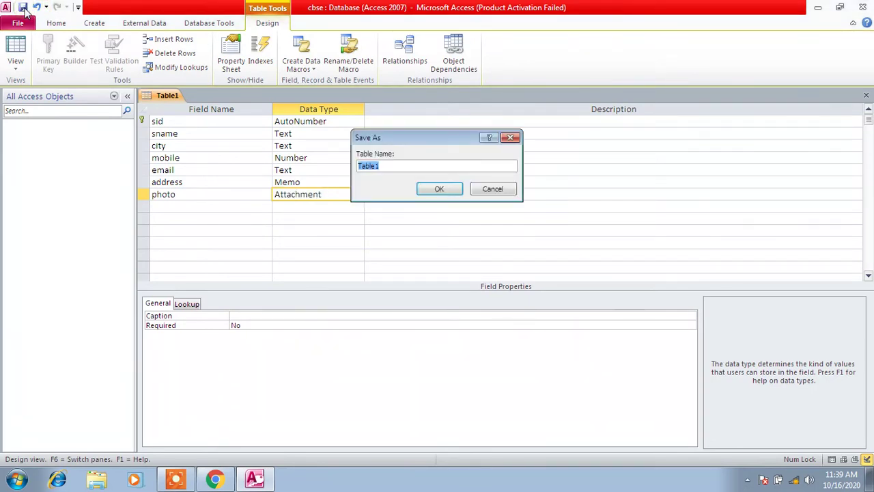
pyautogui.write('sch')
pyautogui.press('BackSpace')
pyautogui.press('BackSpace')
pyautogui.write('tudent')
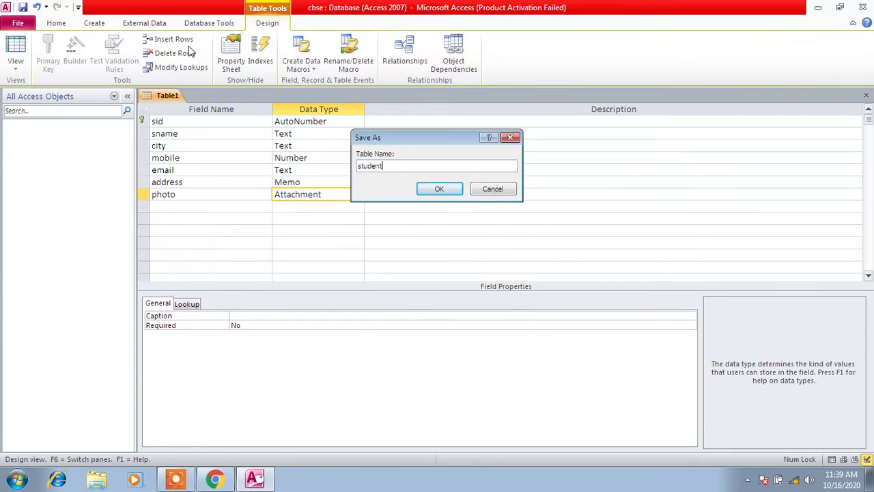
pyautogui.click(440, 189)
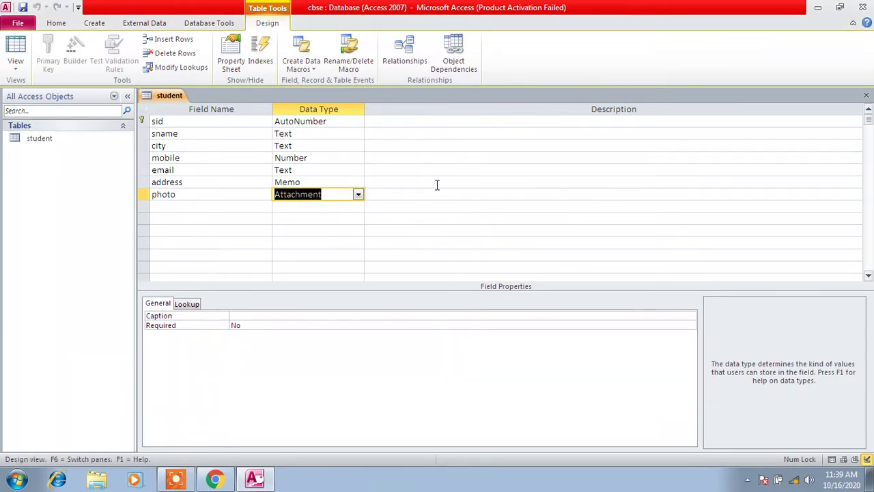
pyautogui.rightClick(172, 94)
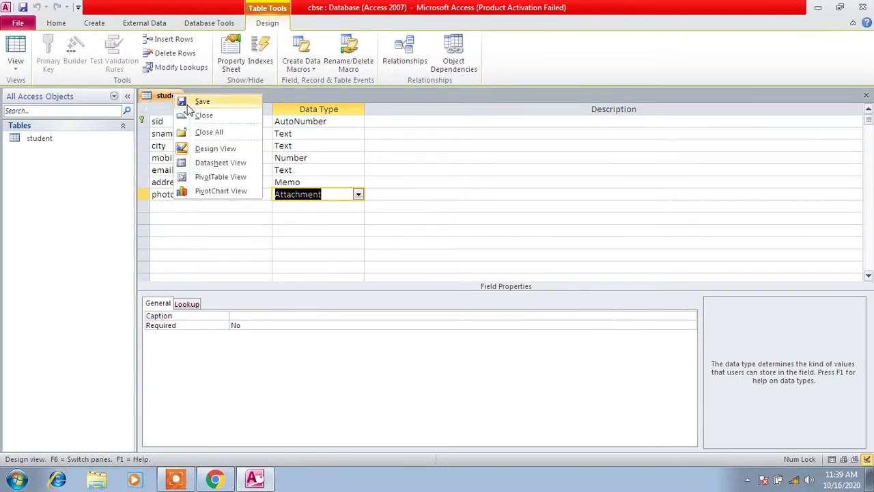
pyautogui.click(193, 112)
# Open the student table and enter the first student's name and city
pyautogui.doubleClick(59, 140)
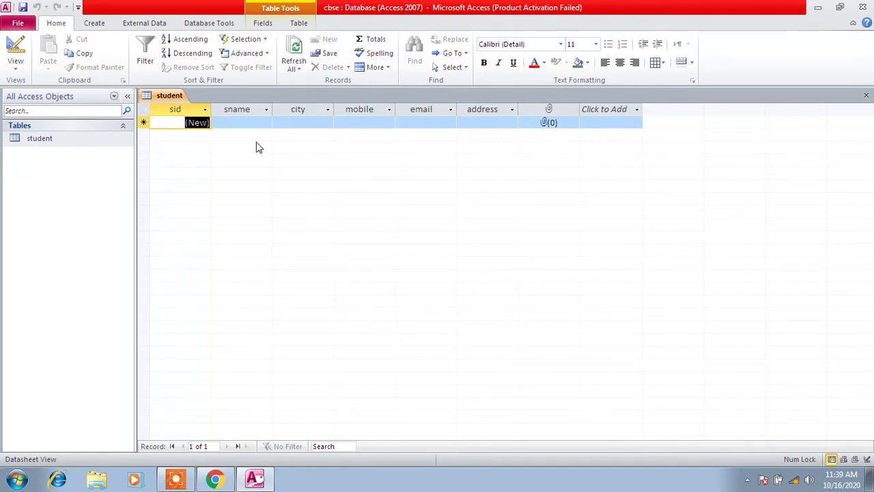
pyautogui.click(249, 123)
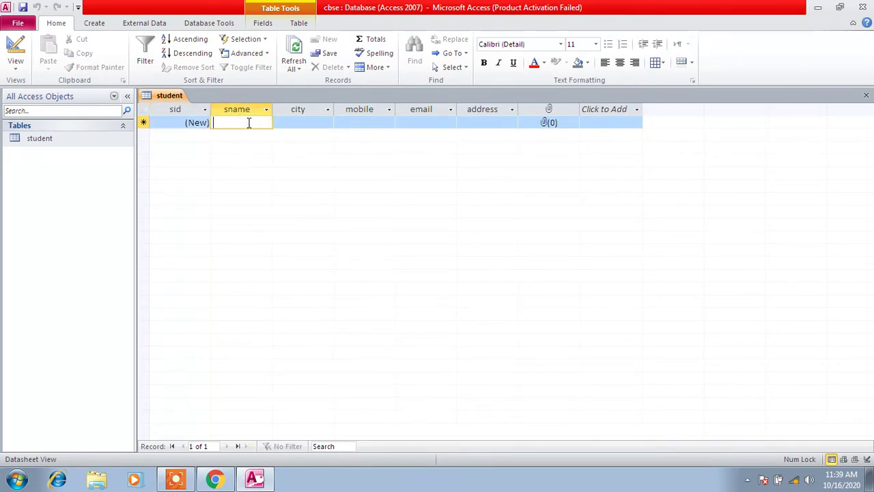
pyautogui.write('d')
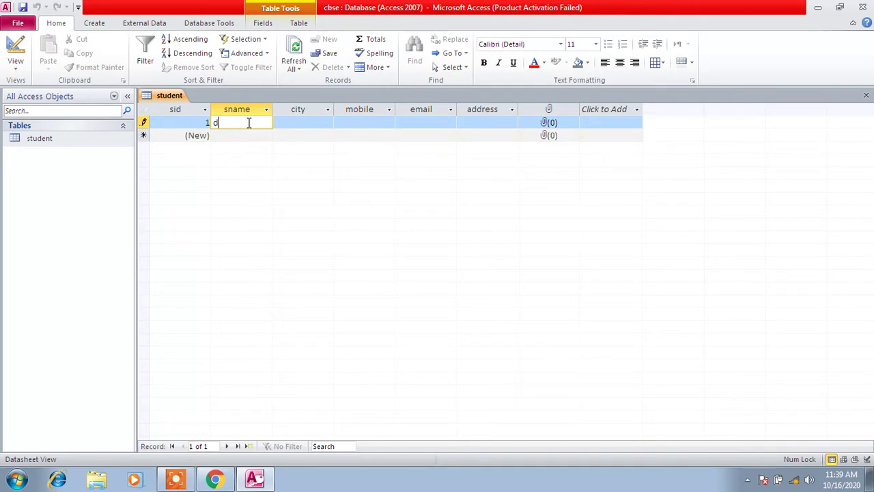
pyautogui.write('ayanand')
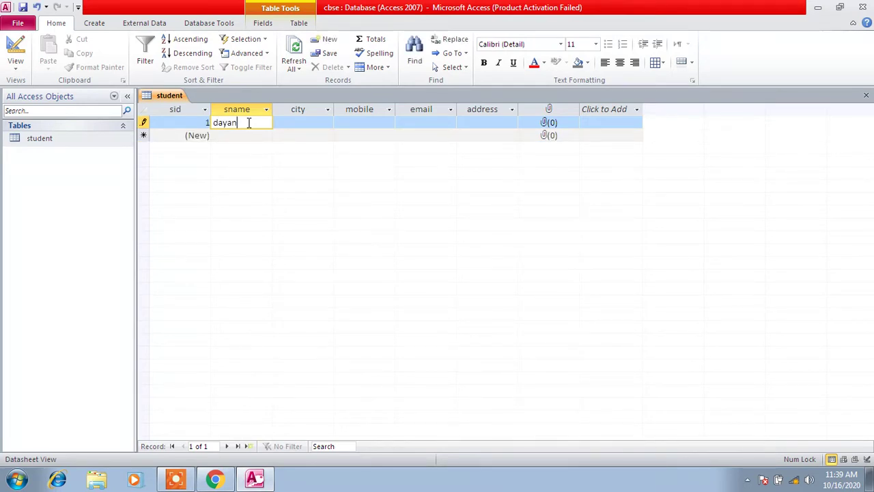
pyautogui.click(316, 124)
pyautogui.write('bokaro')
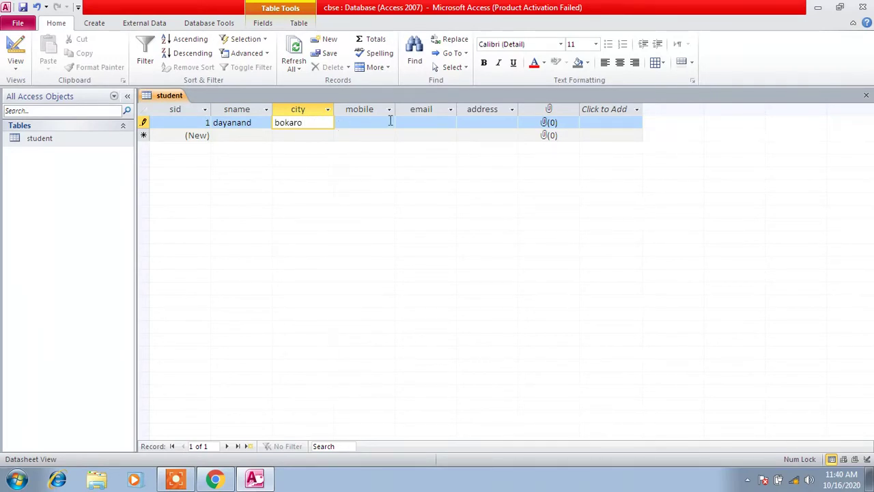
# Enter record 1's mobile number, trimmed one digit to fit, plus e-mail and address
pyautogui.click(388, 123)
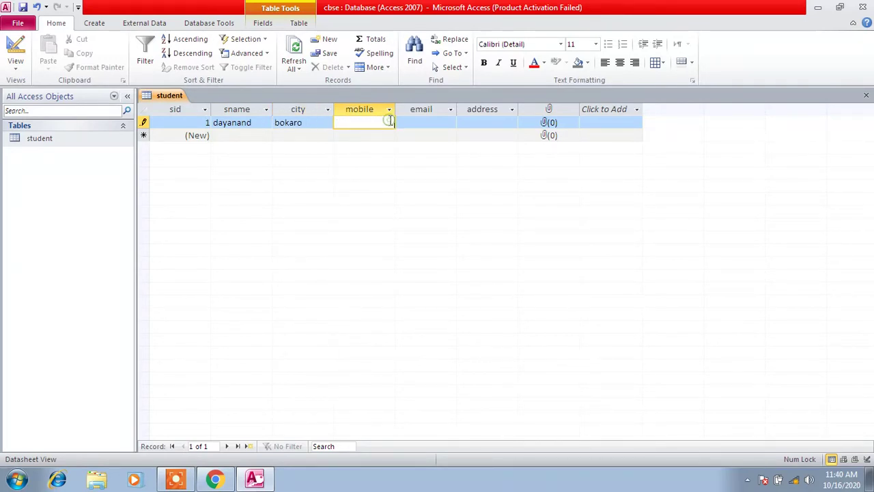
pyautogui.press('Return')
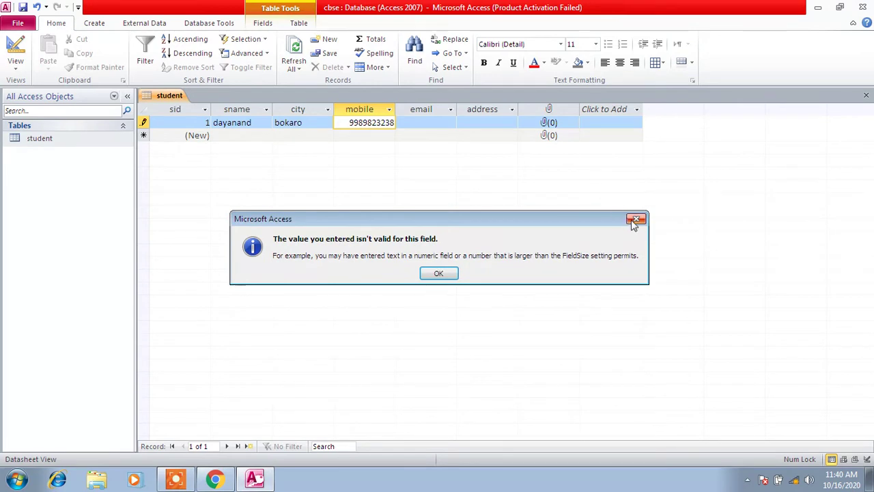
pyautogui.click(635, 219)
pyautogui.click(391, 122)
pyautogui.press('BackSpace')
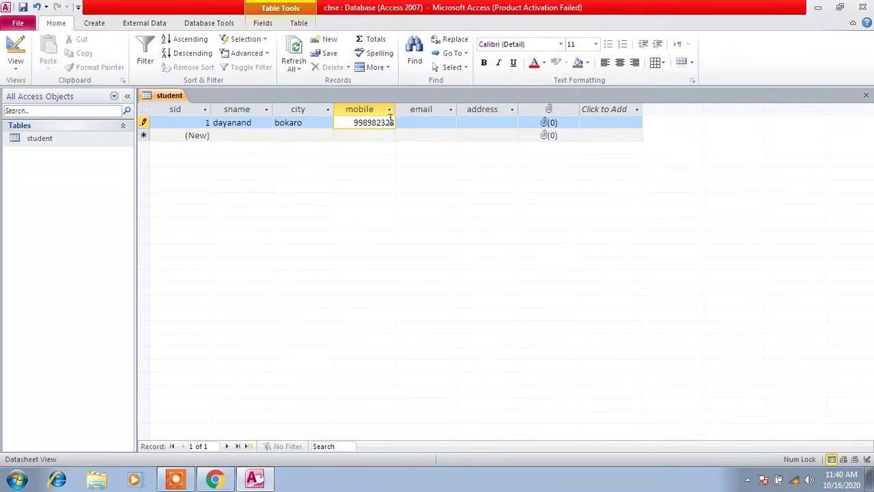
pyautogui.click(410, 123)
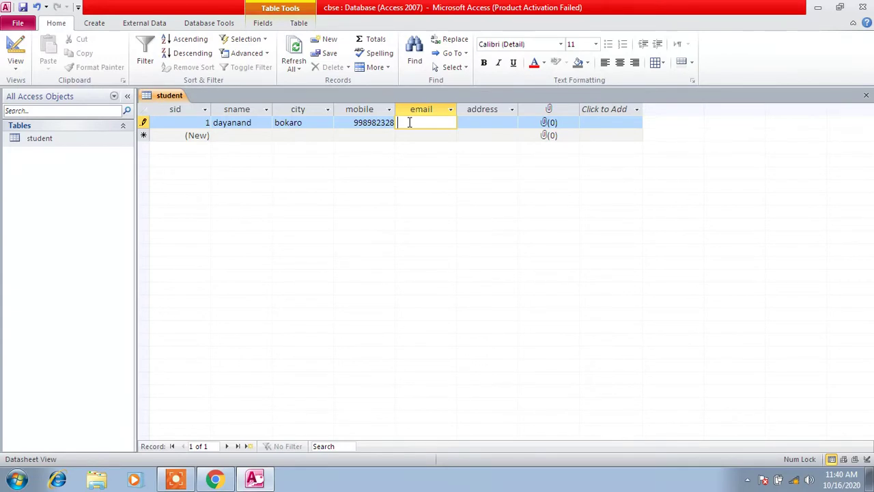
pyautogui.click(506, 122)
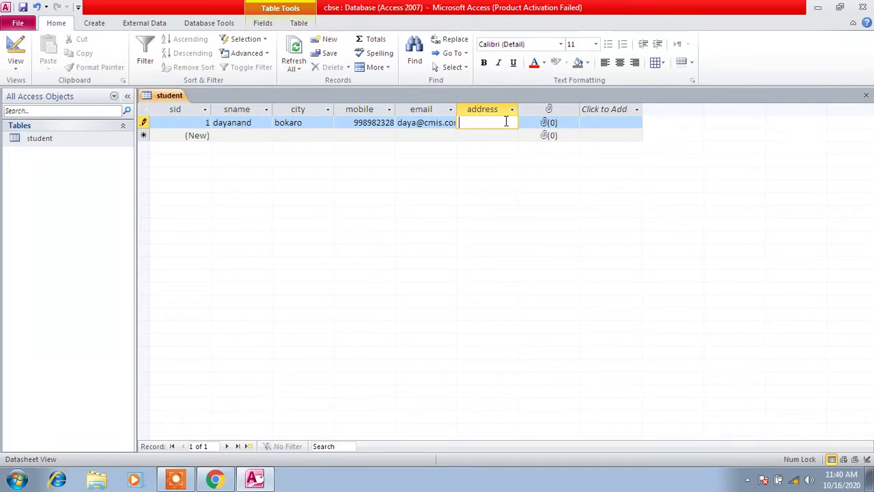
# Open the first record's attachment manager and browse to the F: drive to add a file
pyautogui.click(553, 128)
pyautogui.rightClick(553, 127)
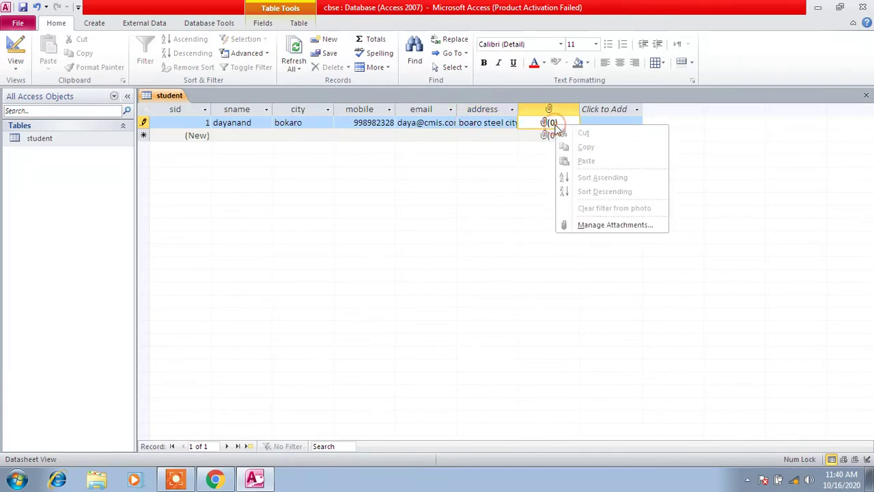
pyautogui.click(604, 224)
pyautogui.click(552, 199)
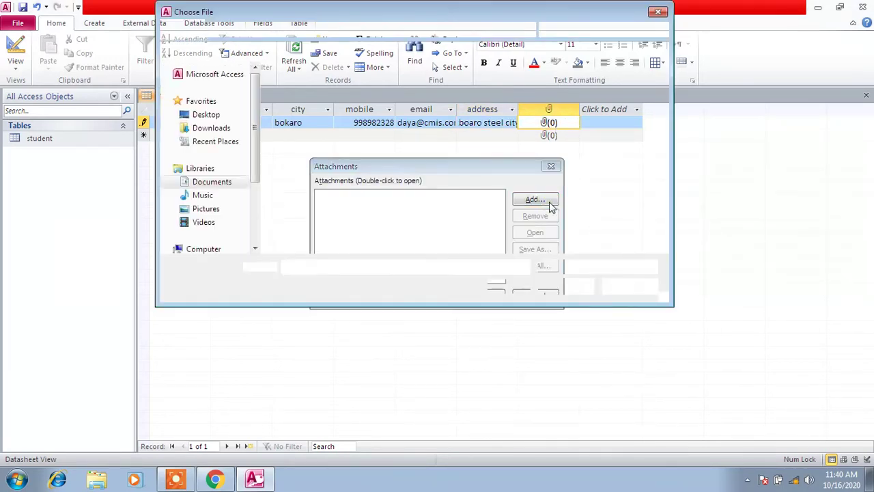
pyautogui.click(232, 114)
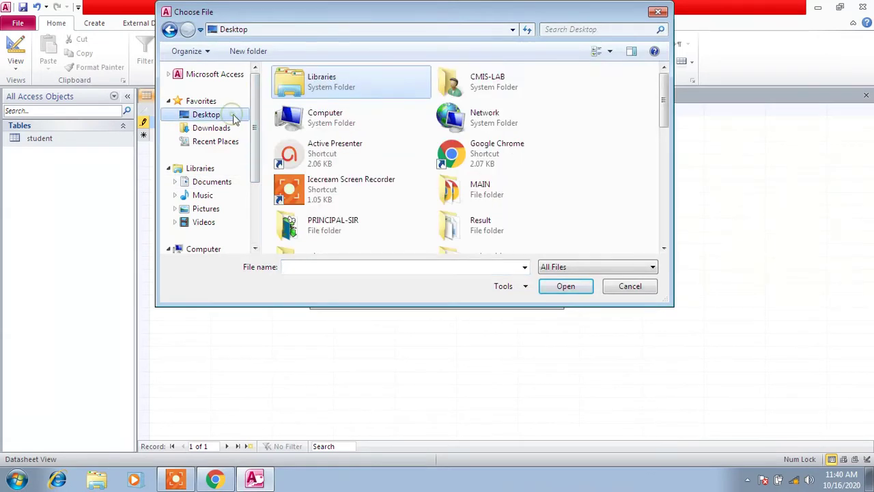
pyautogui.scroll(-2, 256, 137)
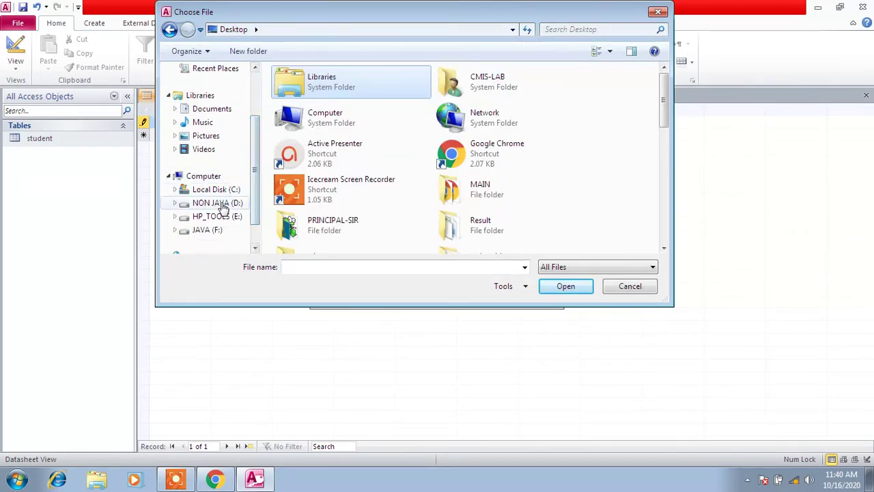
pyautogui.click(216, 231)
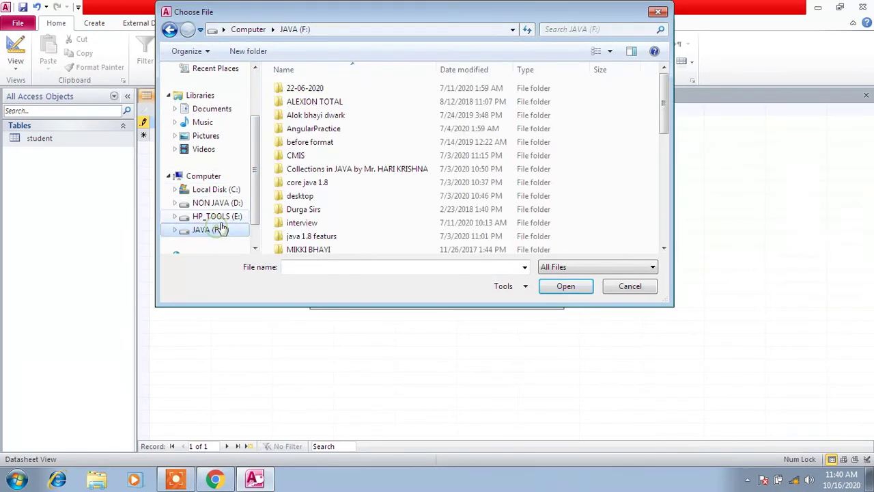
pyautogui.click(345, 158)
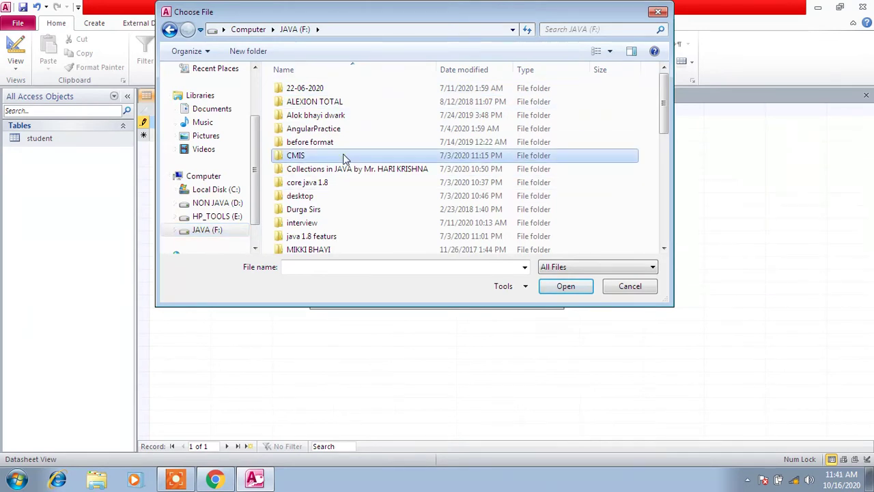
# Attach photo U from F:\OVERALL\ANWI and confirm the attachment
pyautogui.press('o')
pyautogui.press('Return')
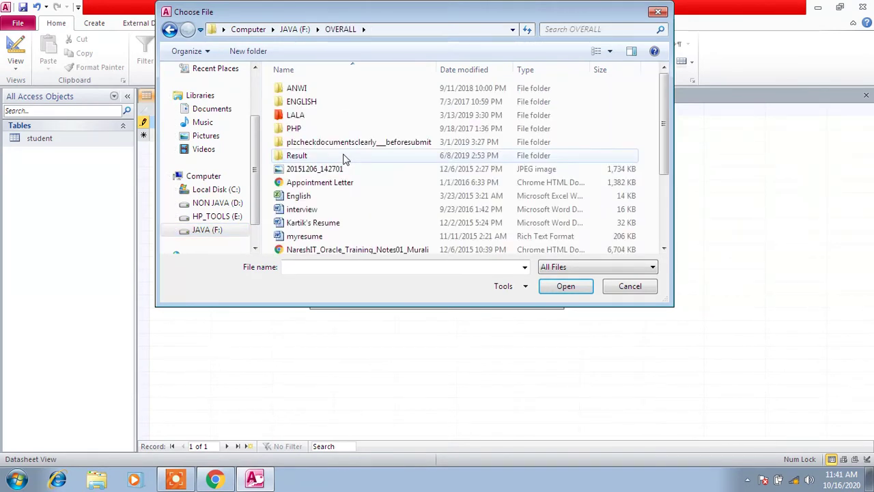
pyautogui.press('a')
pyautogui.press('Return')
pyautogui.press('Down')
pyautogui.press('Down')
pyautogui.press('Down')
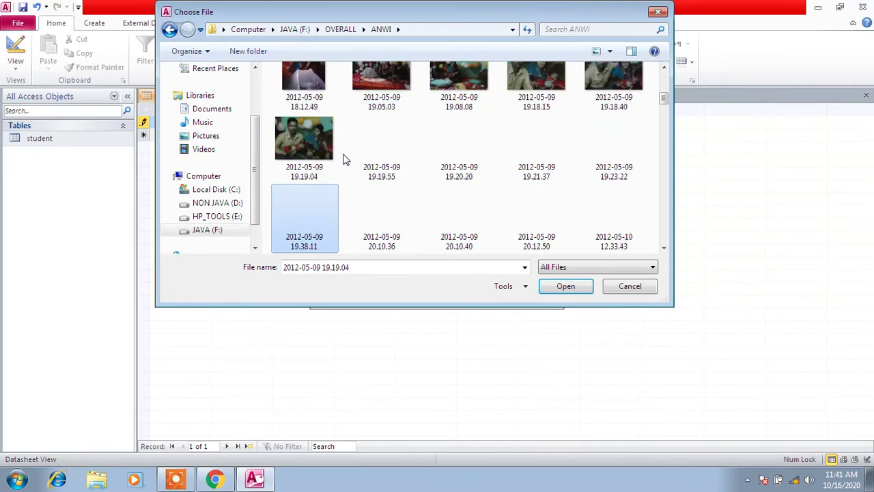
pyautogui.press('Down')
pyautogui.press('Down')
pyautogui.press('Down')
pyautogui.press('Down')
pyautogui.press('Down')
pyautogui.press('Down')
pyautogui.press('Down')
pyautogui.press('Down')
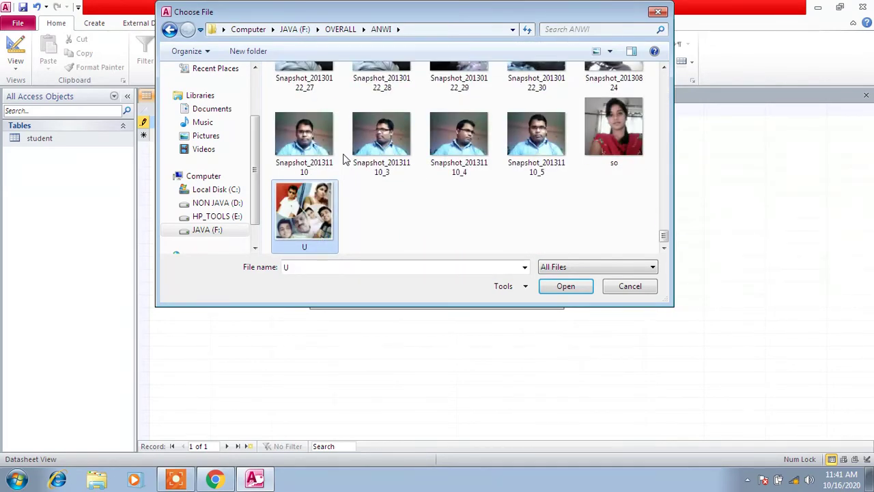
pyautogui.press('Return')
pyautogui.click(495, 296)
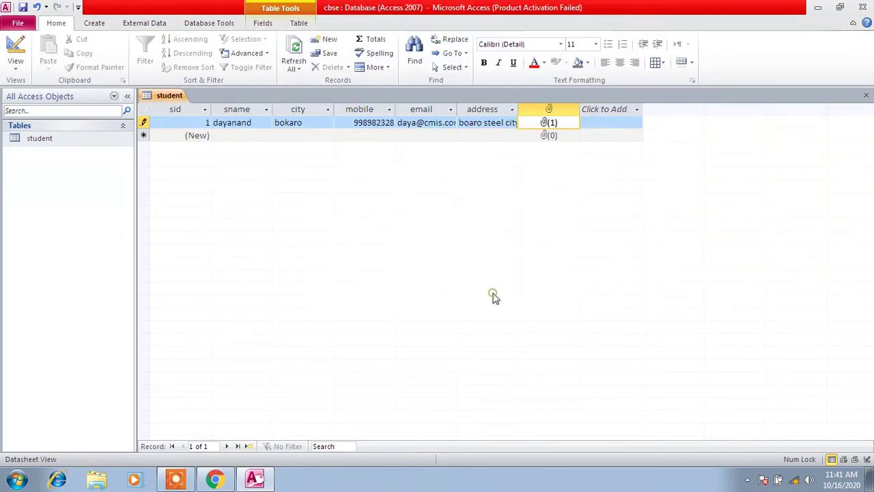
# Enter the second student's name and city in a new record
pyautogui.click(252, 136)
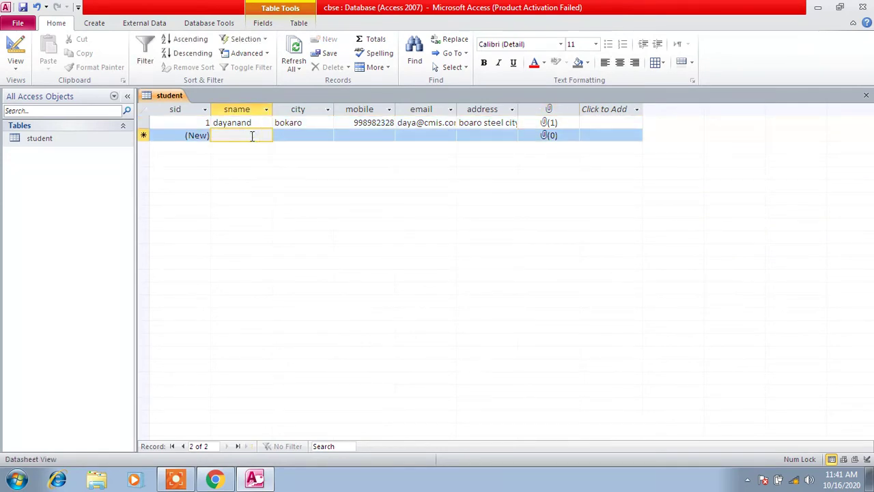
pyautogui.write('sushi')
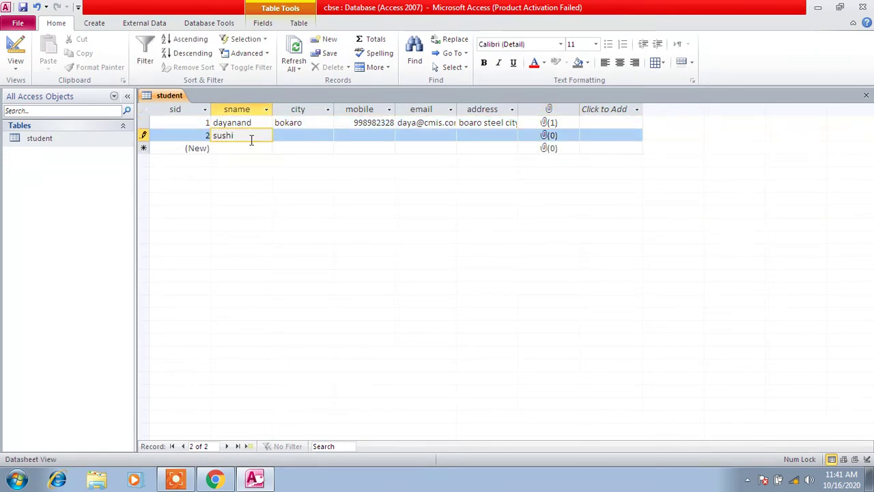
pyautogui.doubleClick(252, 139)
pyautogui.click(254, 139)
pyautogui.write('l')
pyautogui.click(298, 138)
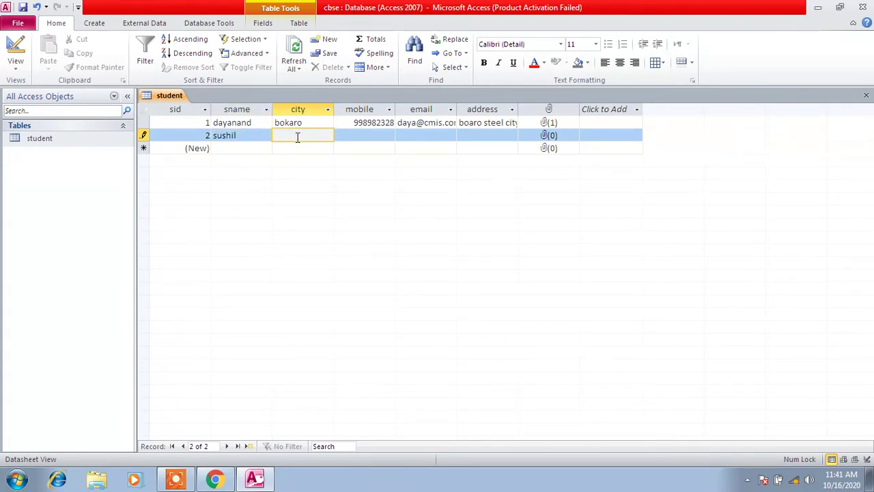
pyautogui.write('ara')
# Enter the second student's mobile number, dropping the last digit after the invalid-value warning
pyautogui.click(353, 140)
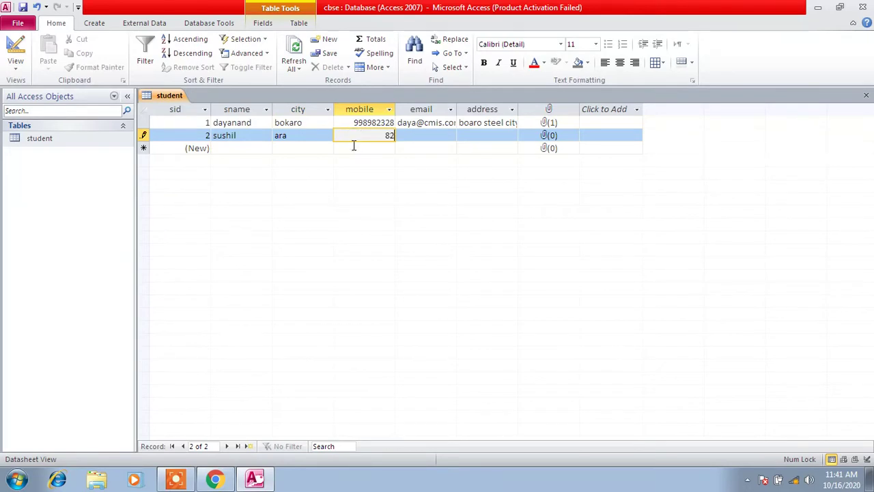
pyautogui.click(439, 136)
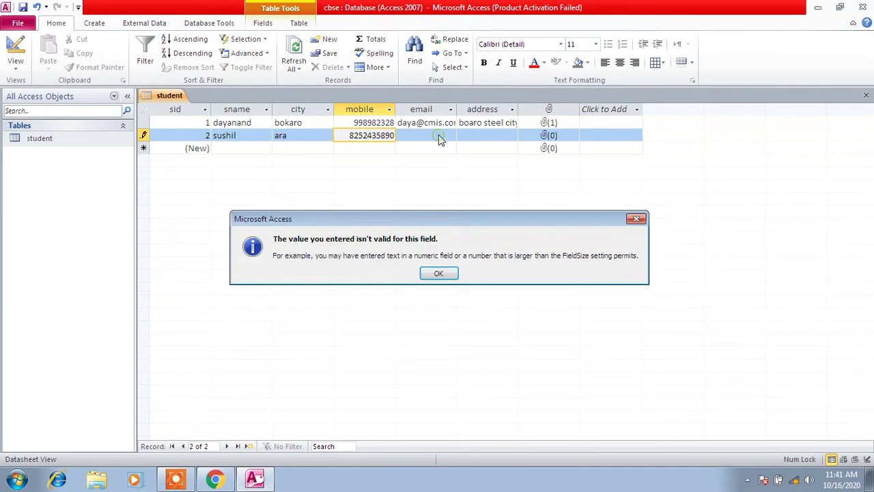
pyautogui.click(636, 219)
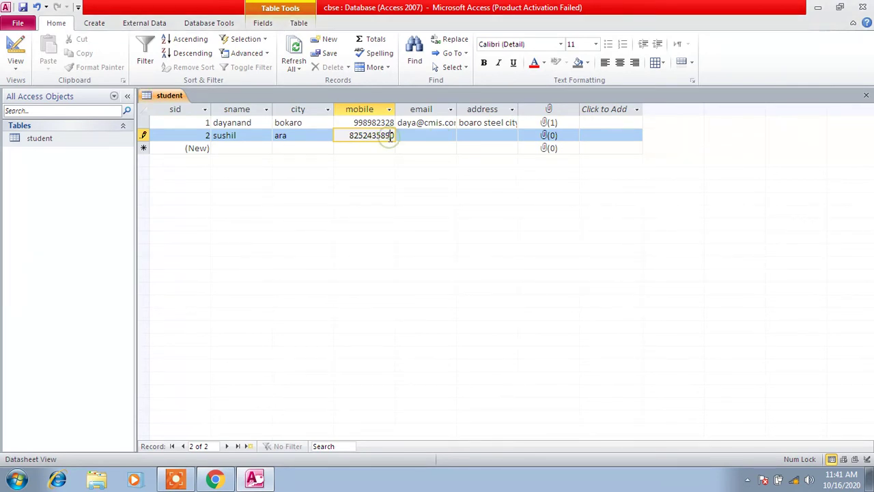
pyautogui.click(405, 140)
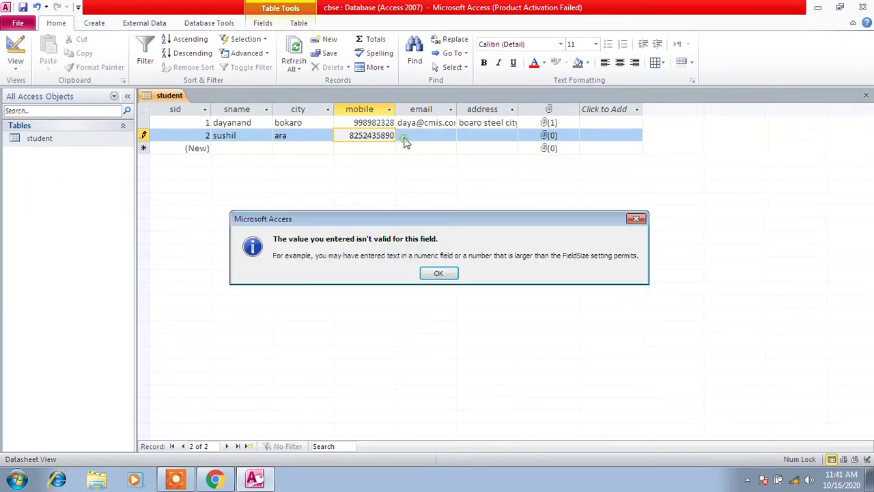
pyautogui.click(445, 275)
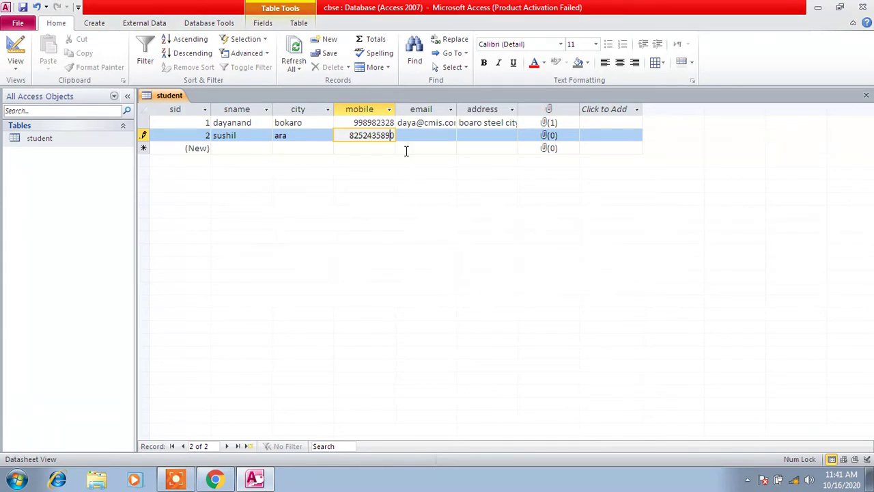
pyautogui.press('BackSpace')
# Fill in the second student's e-mail and address
pyautogui.click(405, 135)
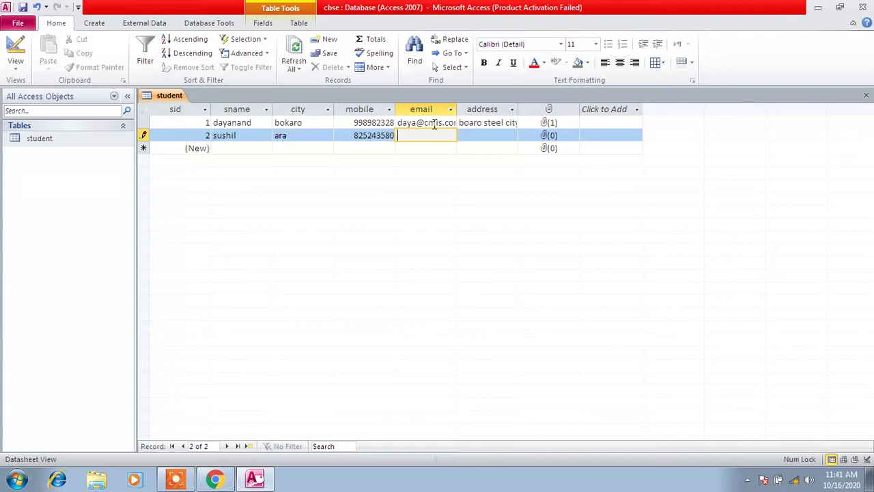
pyautogui.click(506, 138)
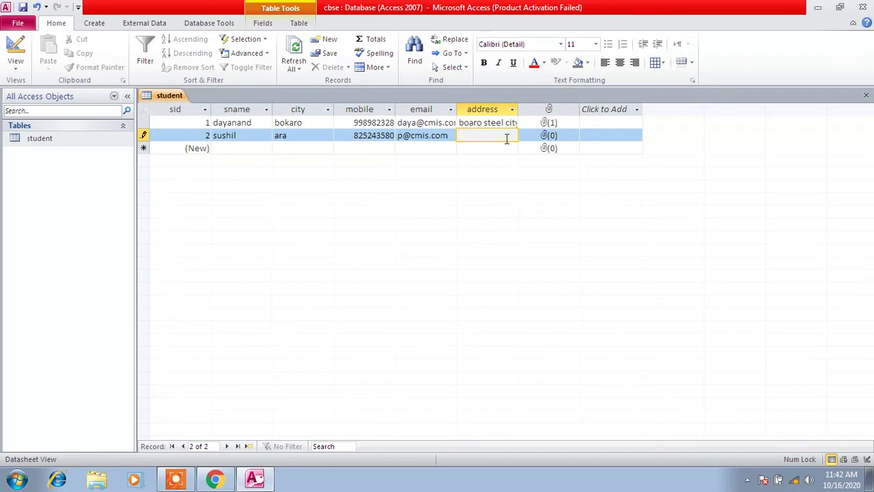
pyautogui.write('godharoad')
pyautogui.press('BackSpace')
pyautogui.press('BackSpace')
pyautogui.write('oad ara')
pyautogui.click(552, 135)
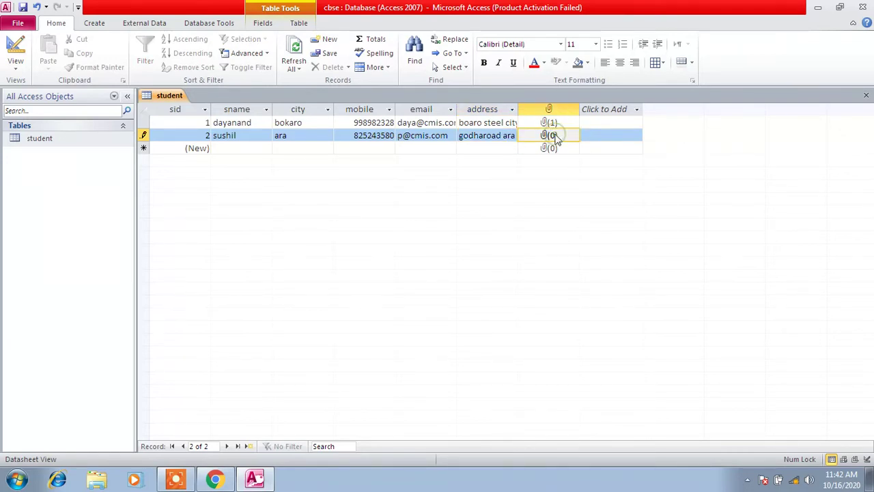
# Attach Snapshot_20131110_5.JPG to row 2's attachment field through Manage Attachments
pyautogui.rightClick(555, 136)
pyautogui.click(593, 234)
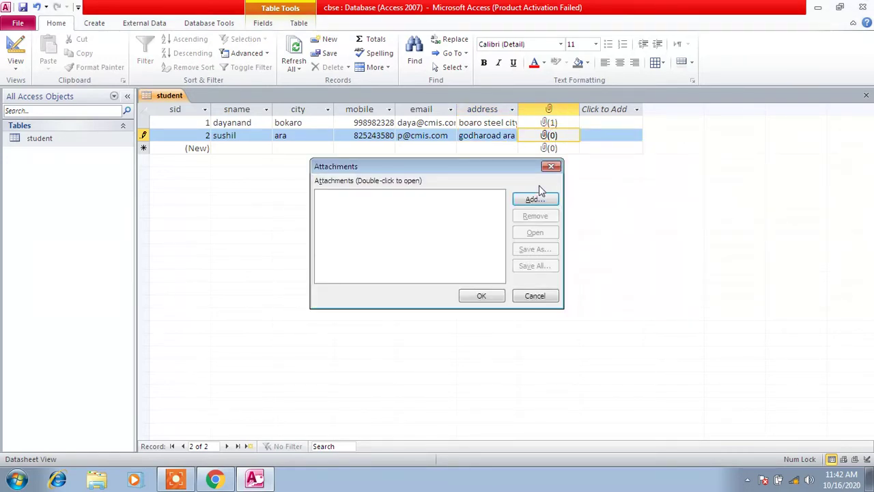
pyautogui.click(533, 199)
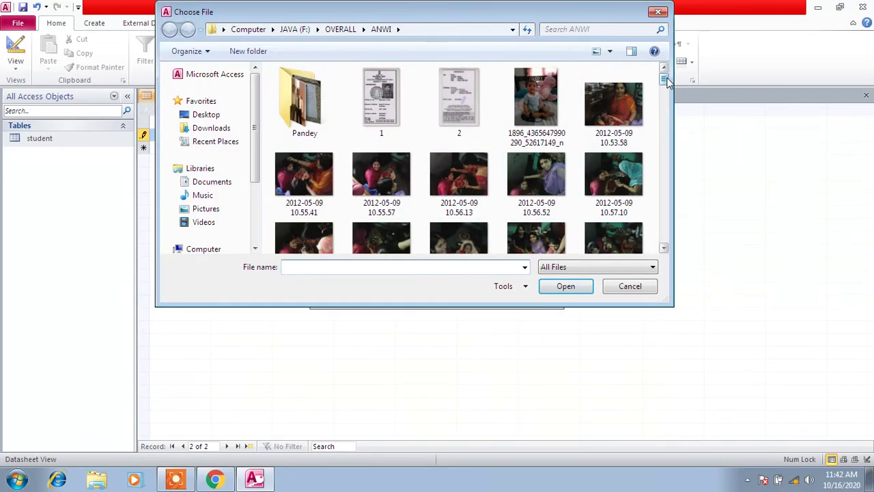
pyautogui.moveTo(664, 75); pyautogui.dragTo(656, 240)
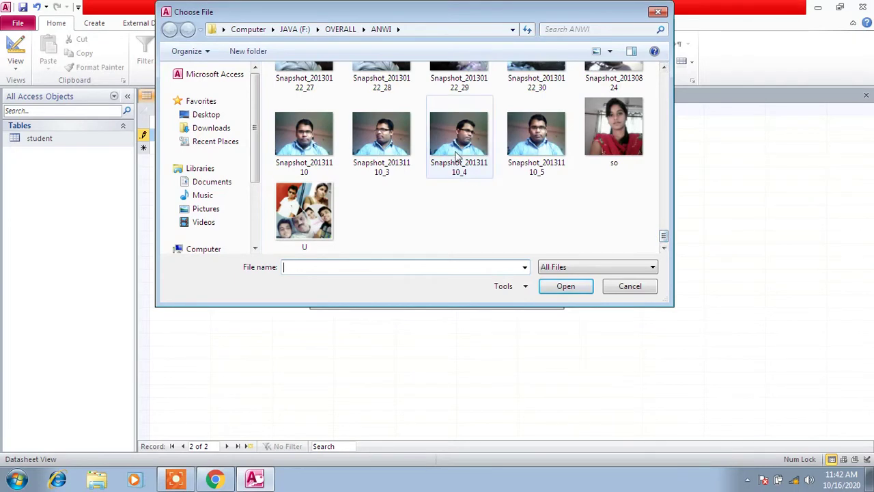
pyautogui.doubleClick(538, 140)
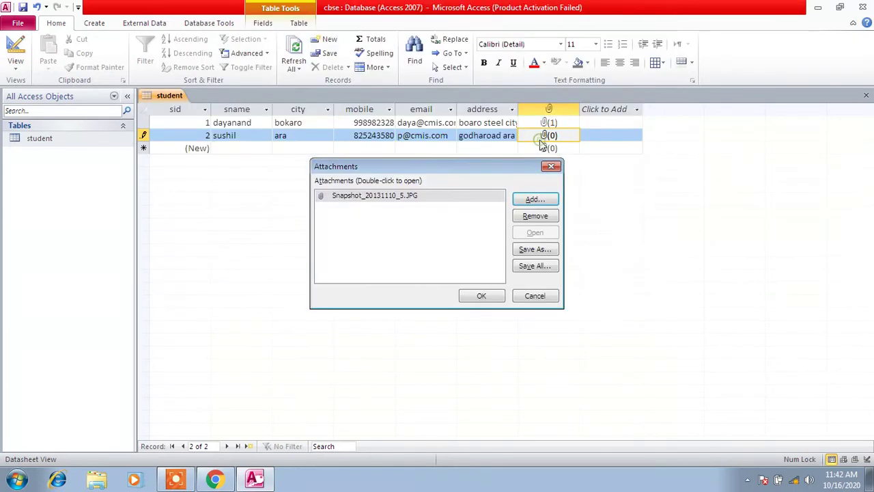
pyautogui.click(486, 301)
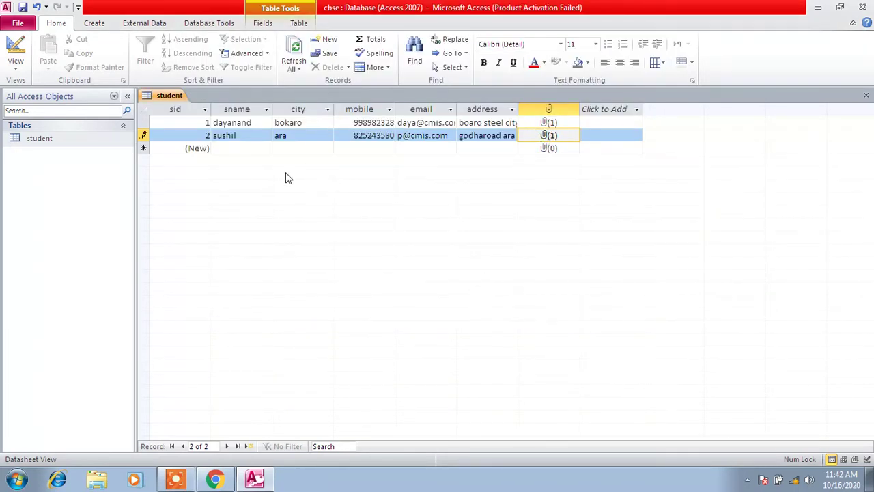
# In the new row, enter the third student's name, city jamshedpur and mobile number
pyautogui.click(259, 147)
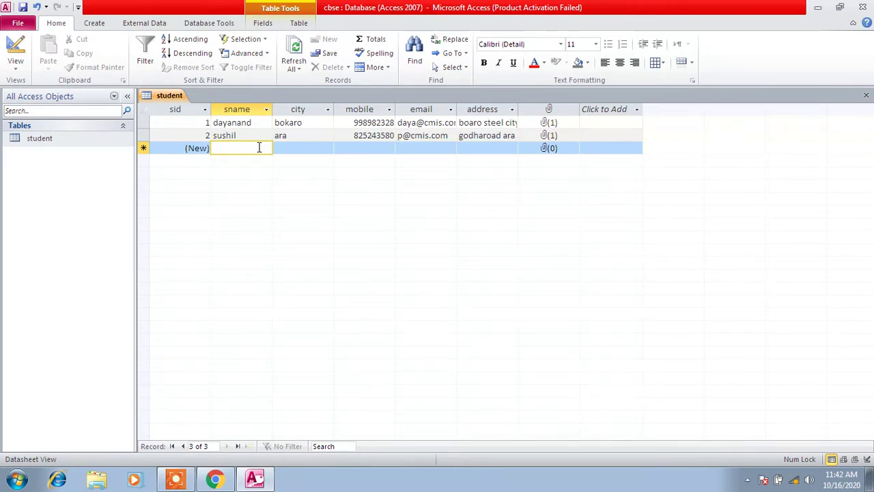
pyautogui.write('tufan')
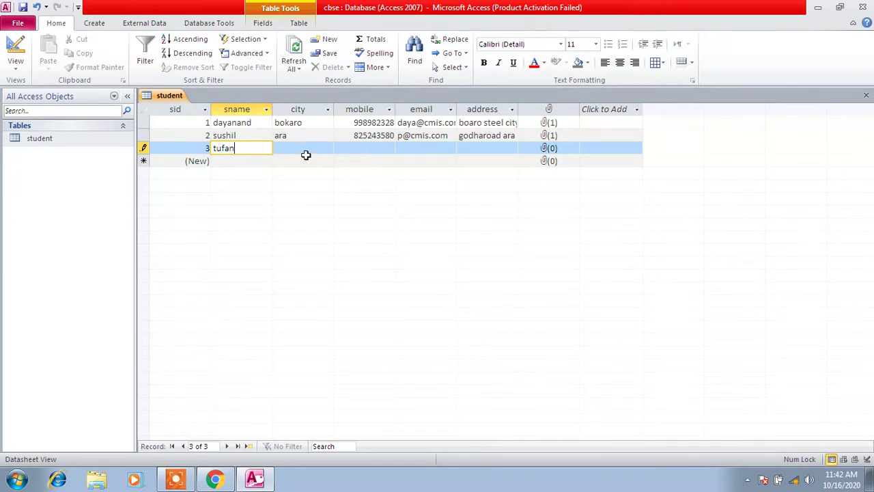
pyautogui.click(306, 150)
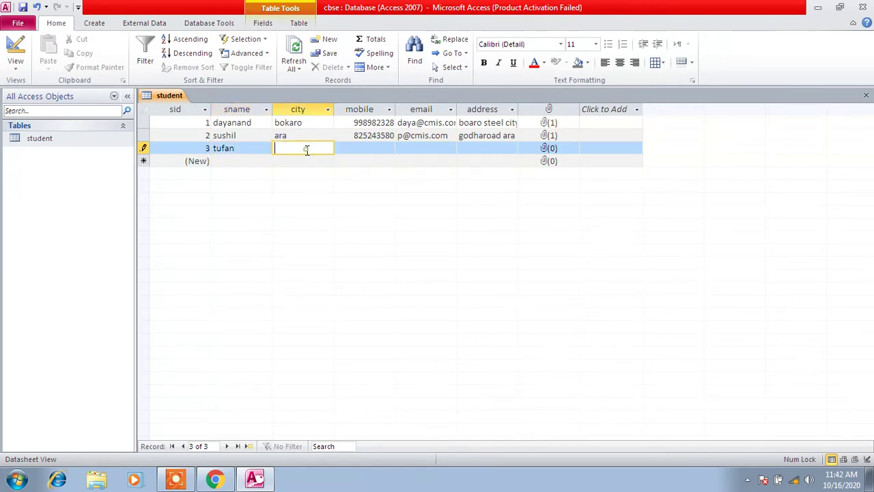
pyautogui.write('jamshedpur')
pyautogui.click(356, 147)
pyautogui.write('87')
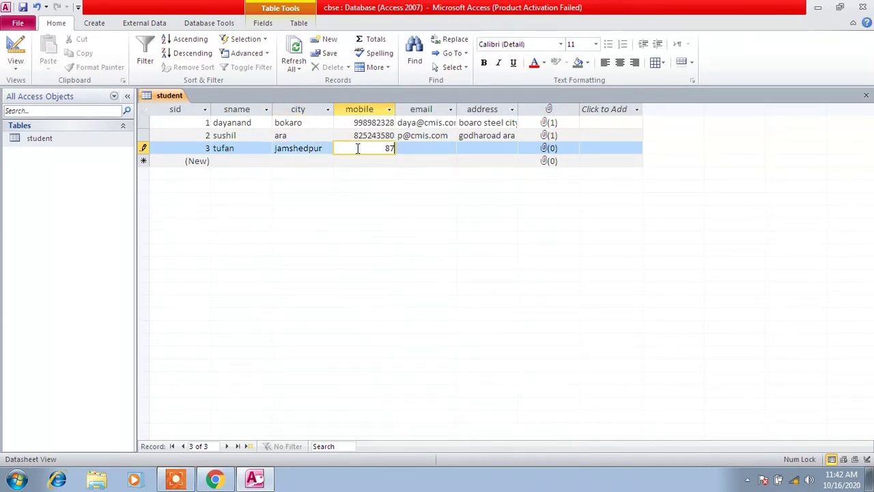
pyautogui.write('878787878')
# Fill in the third student's e-mail address and street address
pyautogui.click(414, 148)
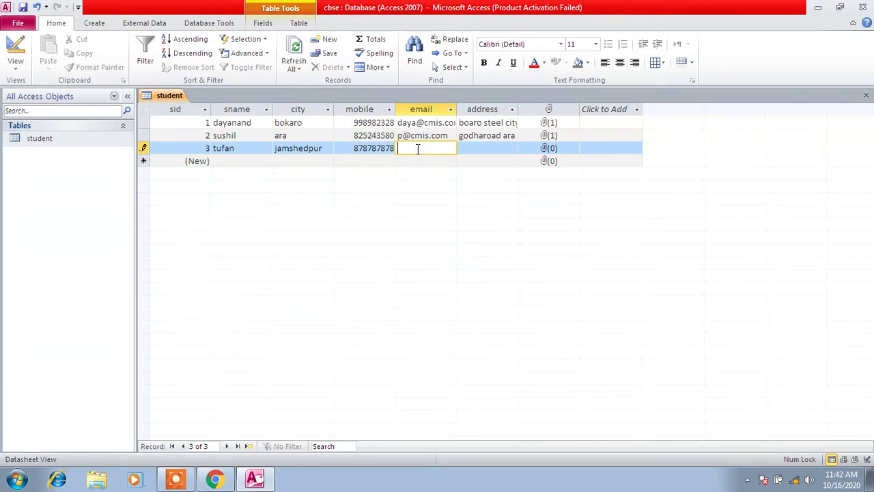
pyautogui.click(414, 147)
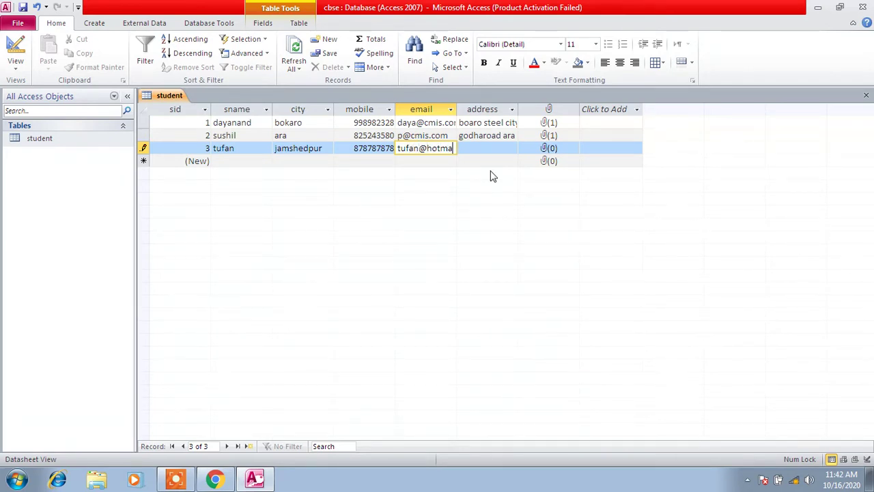
pyautogui.click(493, 149)
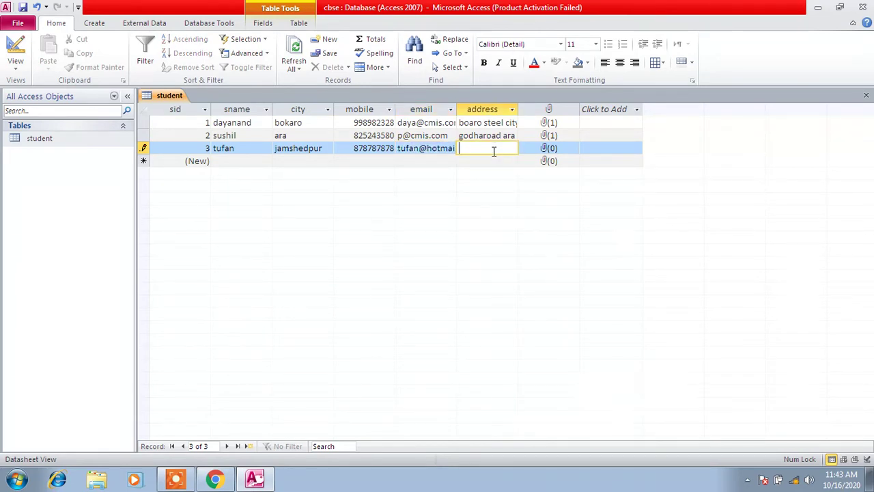
pyautogui.write('jamshedpur')
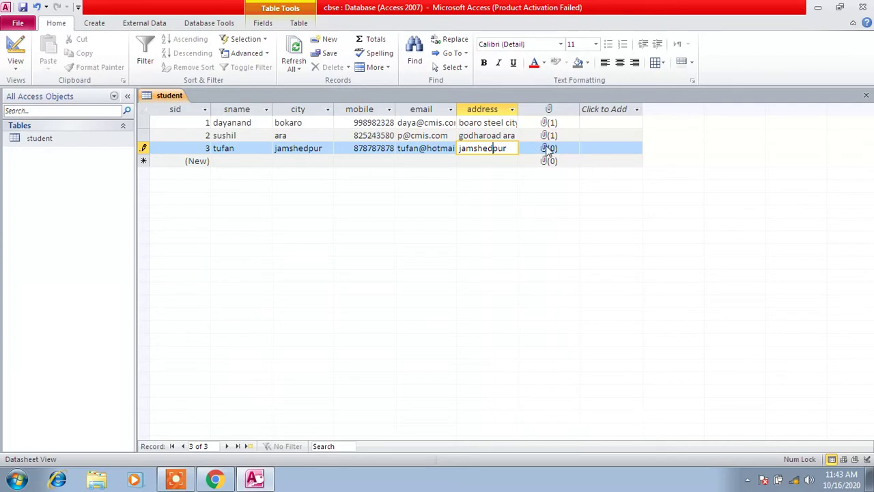
pyautogui.click(515, 148)
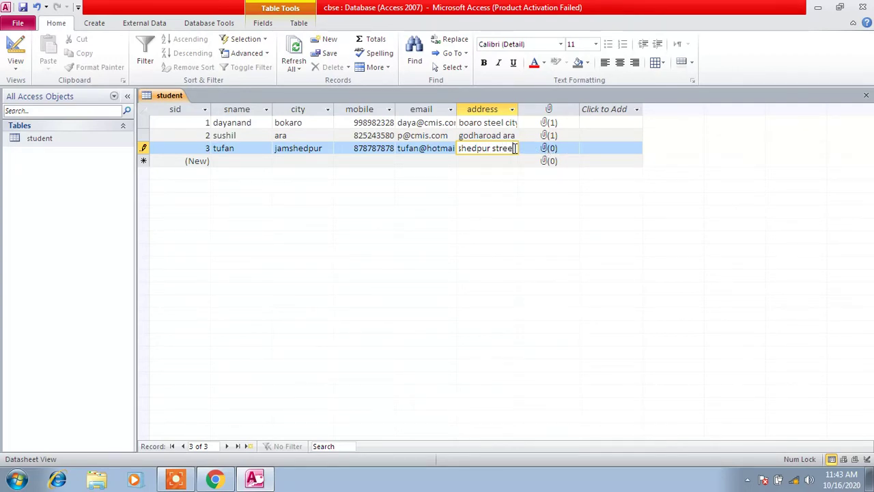
pyautogui.click(552, 150)
# Attach skp2.jpg from the Pandey folder to the third student, then start the fourth student's name
pyautogui.rightClick(559, 154)
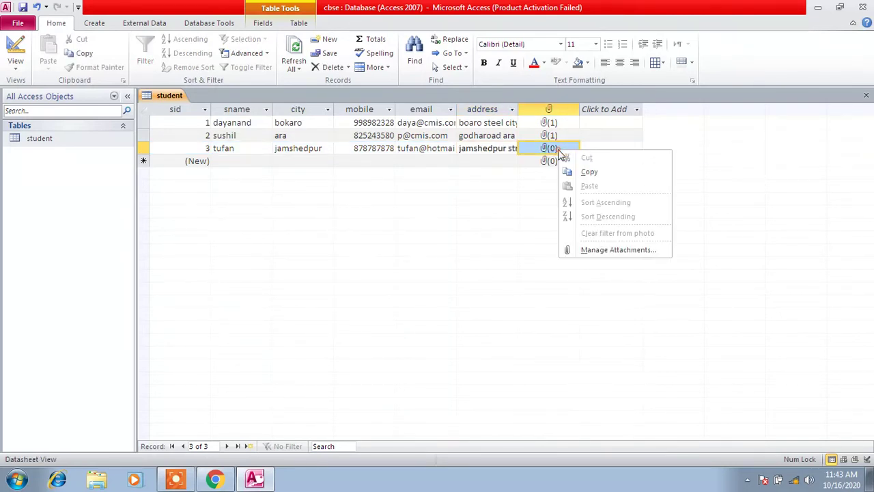
pyautogui.click(599, 252)
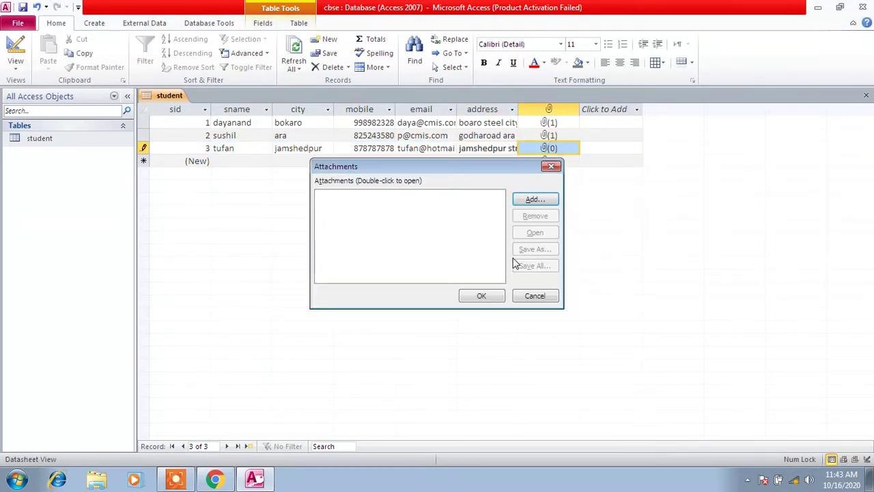
pyautogui.click(533, 199)
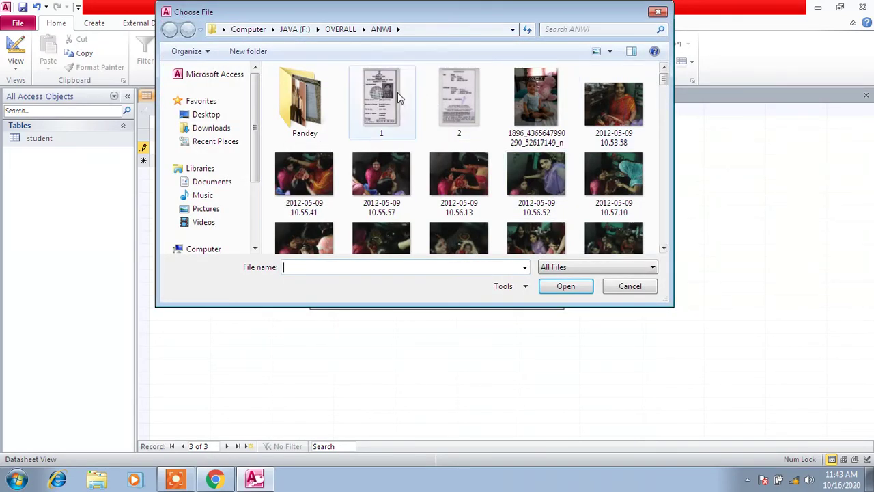
pyautogui.doubleClick(320, 101)
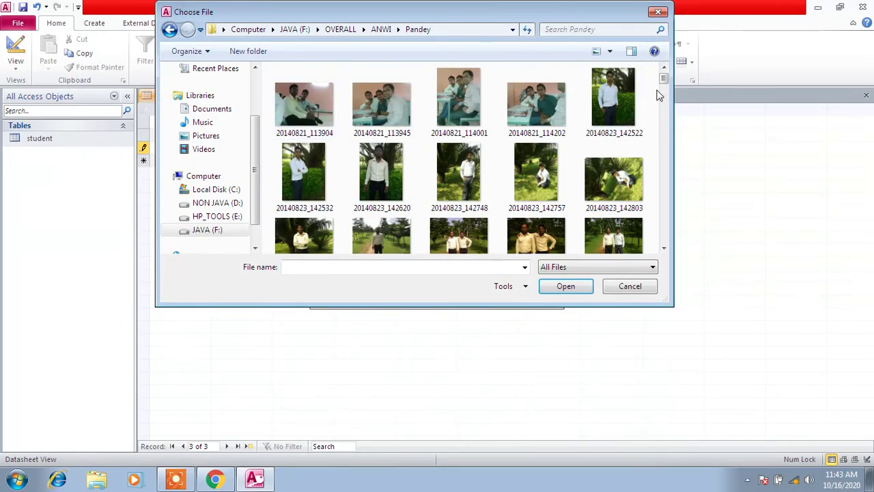
pyautogui.moveTo(662, 81); pyautogui.dragTo(661, 252)
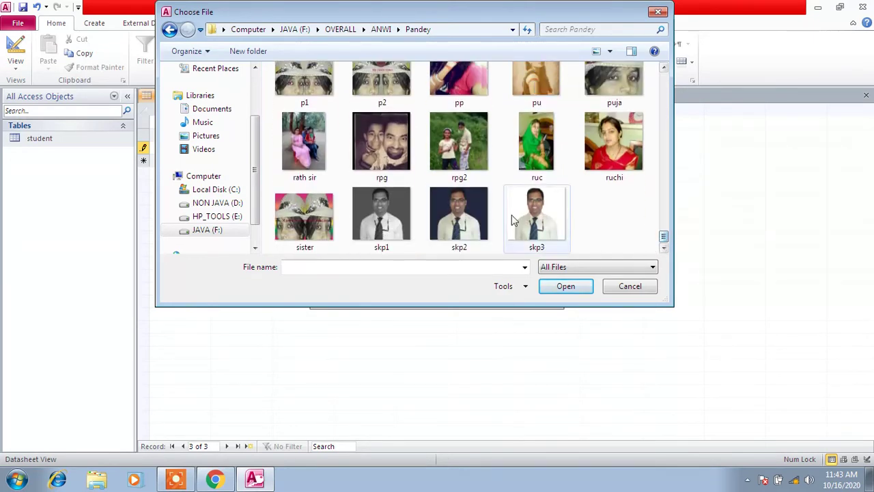
pyautogui.doubleClick(477, 216)
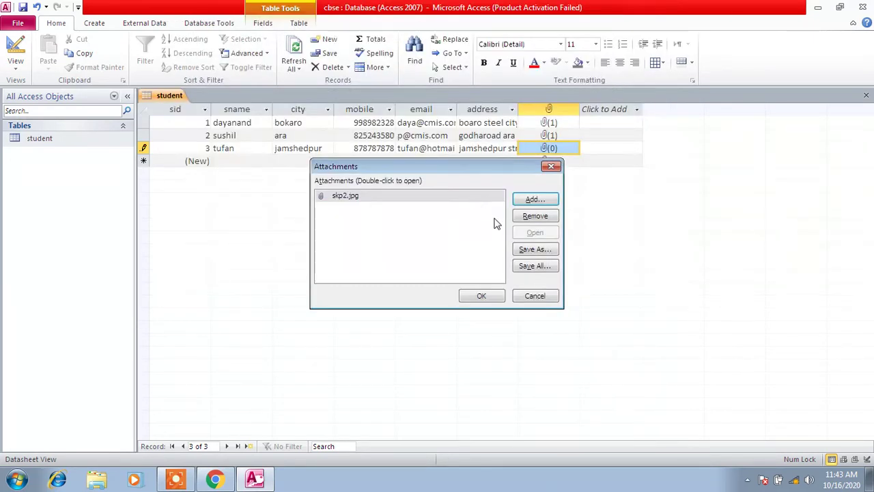
pyautogui.click(483, 299)
pyautogui.click(252, 160)
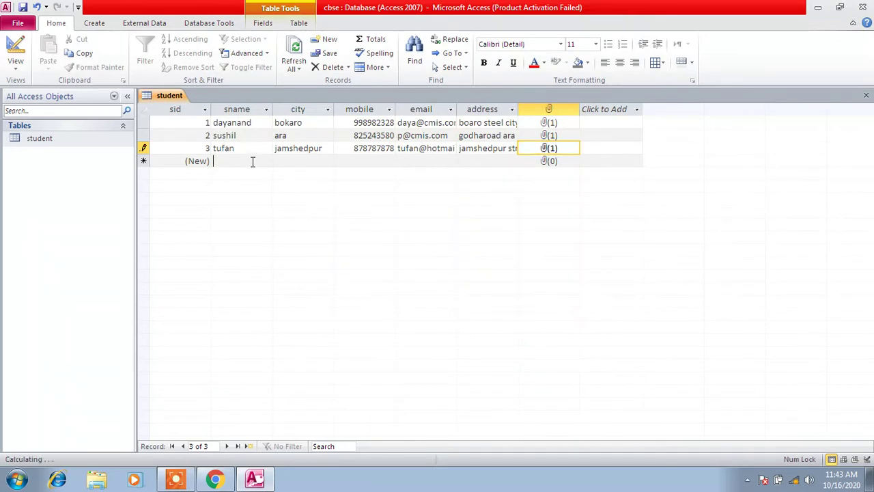
pyautogui.write('kris')
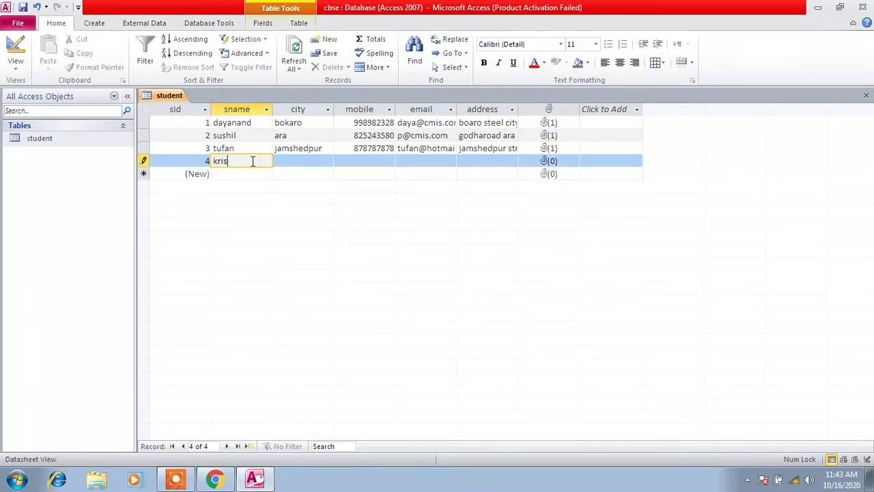
pyautogui.write('hna')
# Enter city kolkata and the mobile number for the fourth student
pyautogui.click(315, 160)
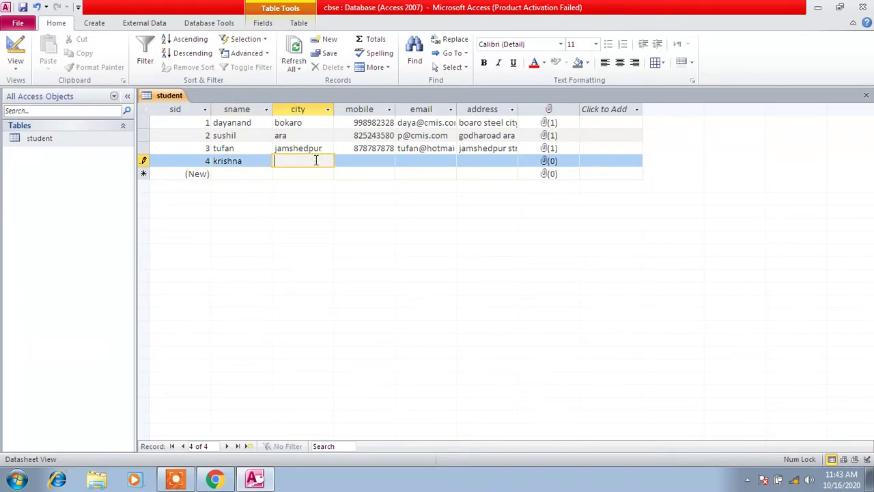
pyautogui.write('kolkata')
pyautogui.click(366, 164)
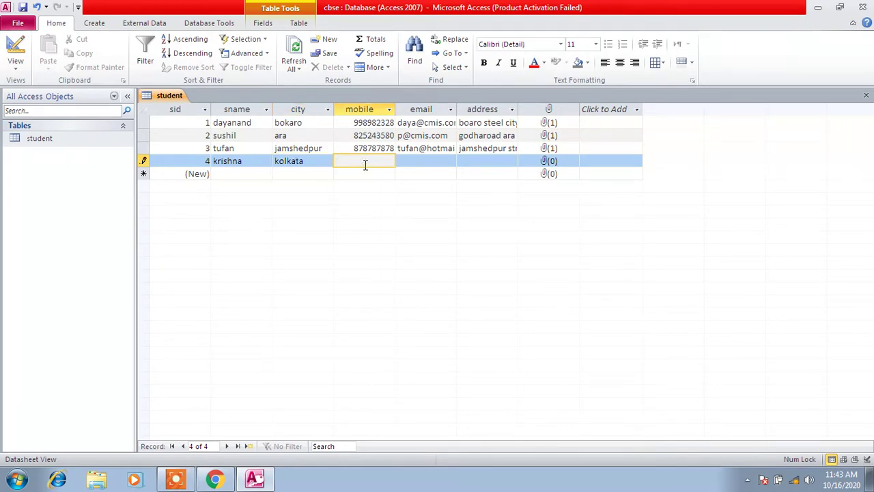
pyautogui.write('545454588')
# Enter and correct the fourth student's e-mail, widening the email column
pyautogui.click(439, 159)
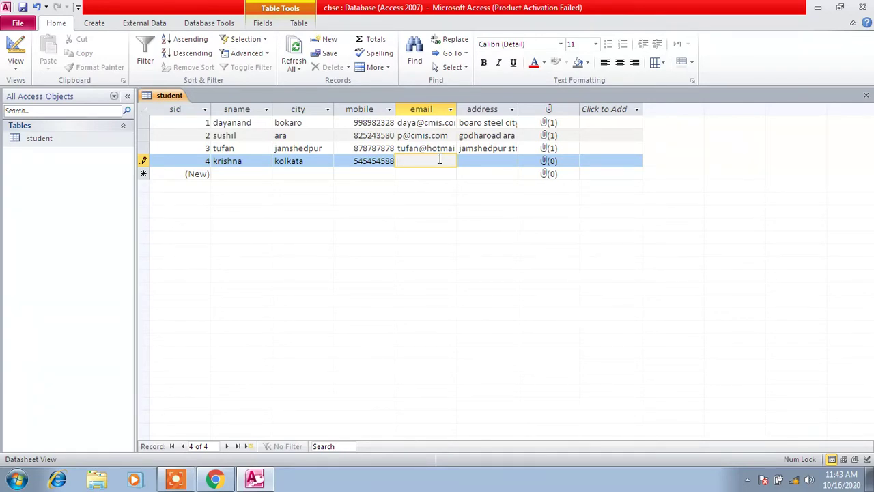
pyautogui.press('Return')
pyautogui.moveTo(459, 111); pyautogui.dragTo(486, 110)
pyautogui.click(469, 160)
pyautogui.write('.in')
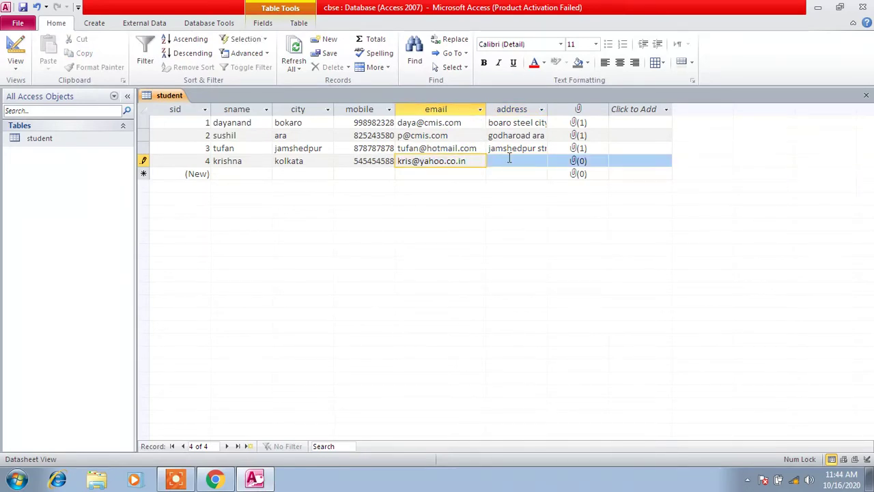
# Widen the address column and type the fourth student's address
pyautogui.click(508, 158)
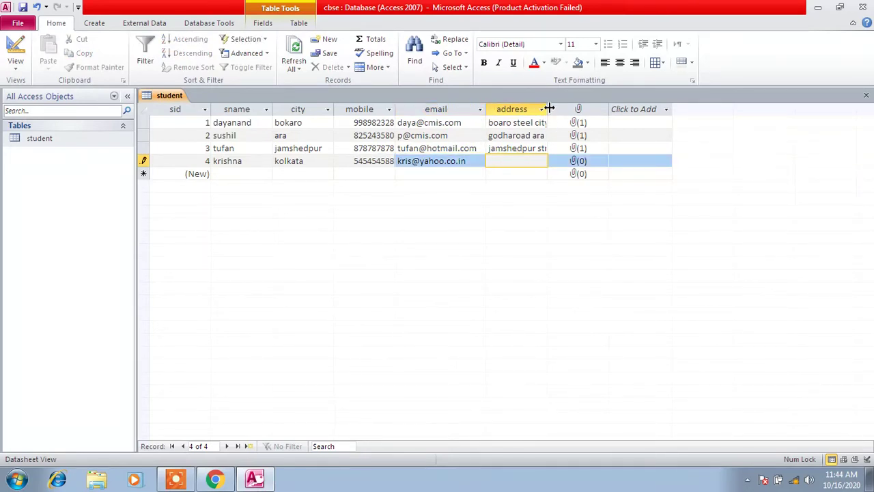
pyautogui.moveTo(547, 109); pyautogui.dragTo(621, 109)
pyautogui.click(535, 162)
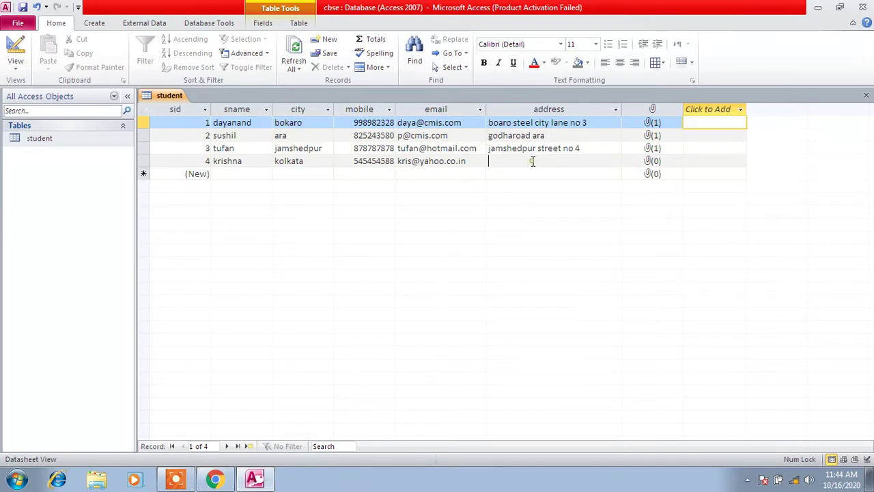
pyautogui.click(533, 162)
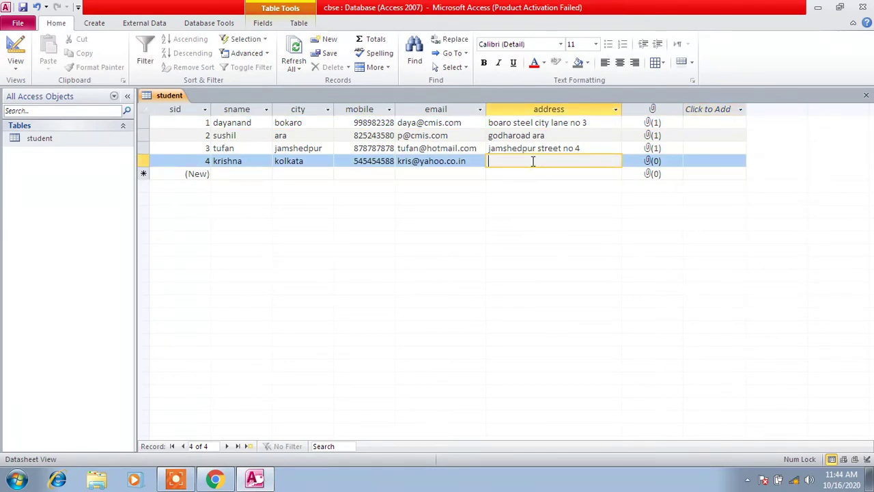
# Attach the photo rath sir.jpg to row 4's attachment field
pyautogui.click(661, 167)
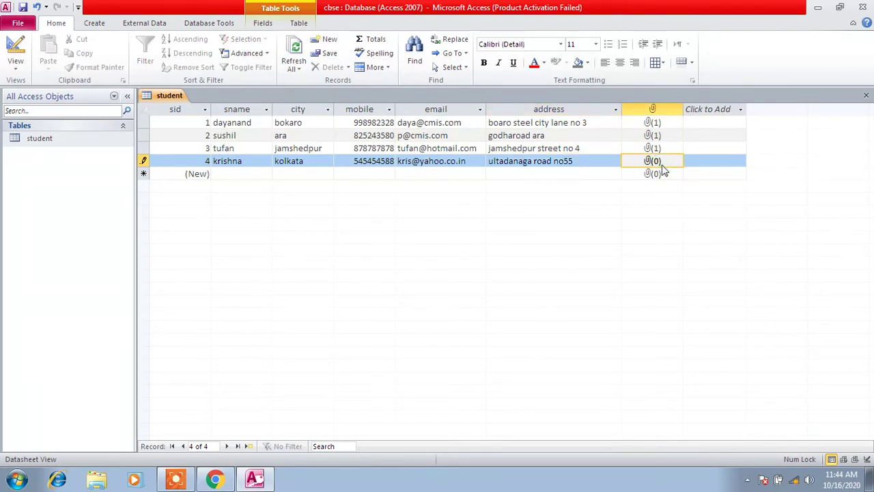
pyautogui.rightClick(662, 167)
pyautogui.click(697, 265)
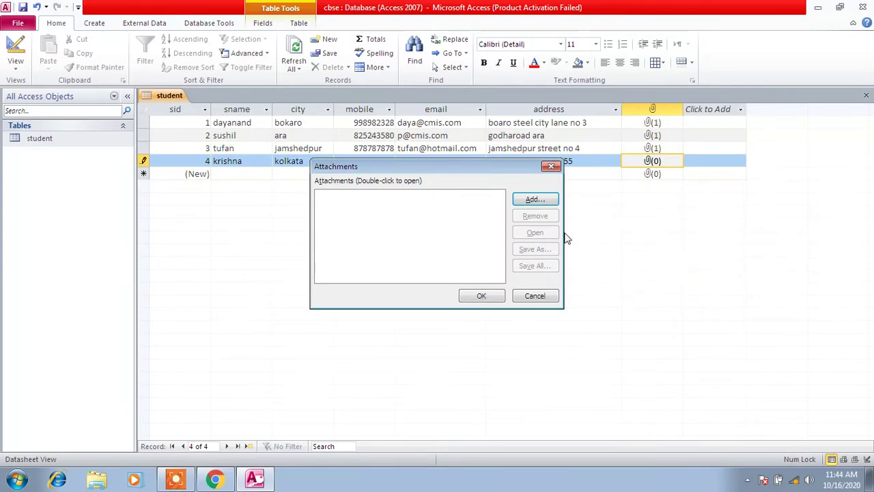
pyautogui.click(535, 199)
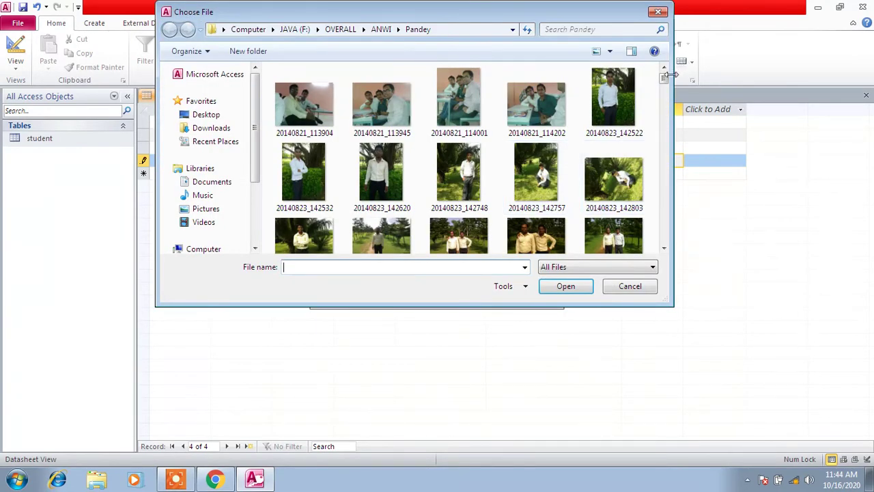
pyautogui.scroll(-2, 665, 204)
pyautogui.scroll(-10, 666, 210)
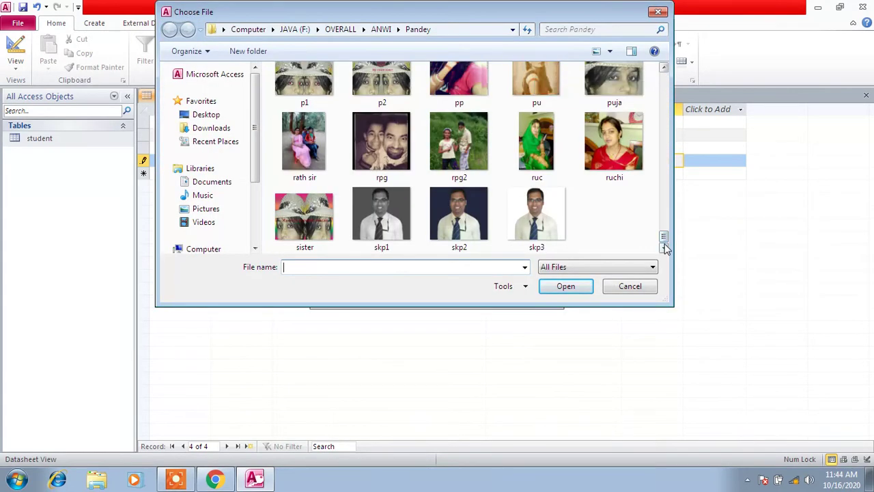
pyautogui.doubleClick(312, 136)
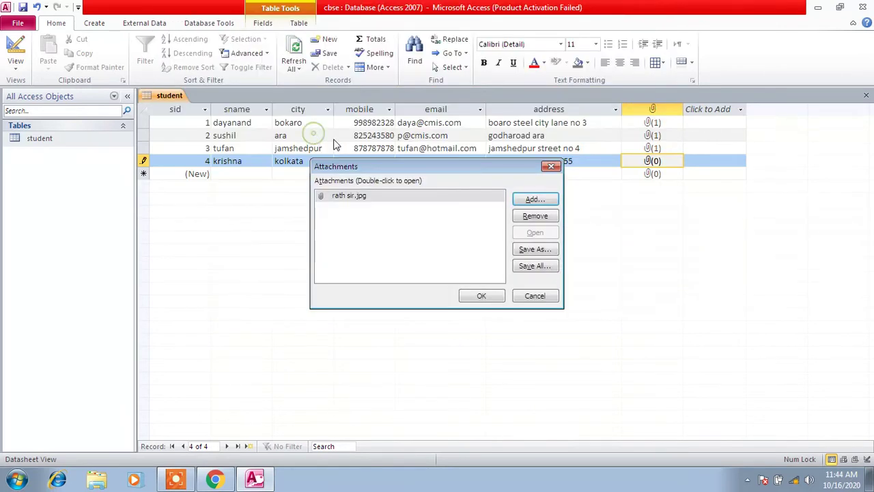
pyautogui.click(484, 298)
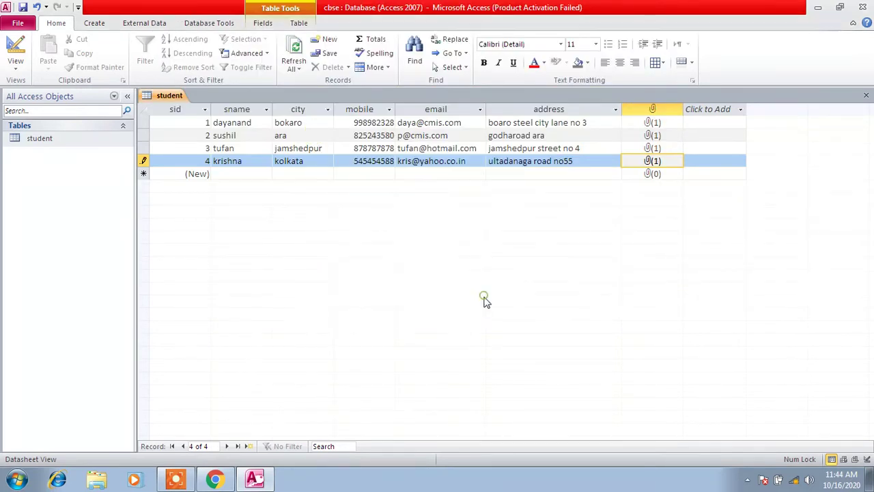
# Enter the fifth student's name, city 'dellhi' and mobile number, then return to the mobile cell
pyautogui.click(247, 173)
pyautogui.write('ajit')
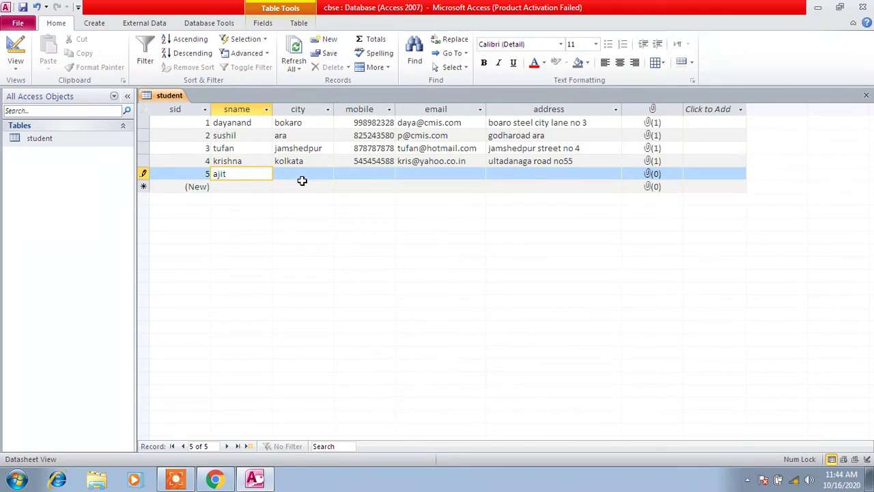
pyautogui.click(302, 176)
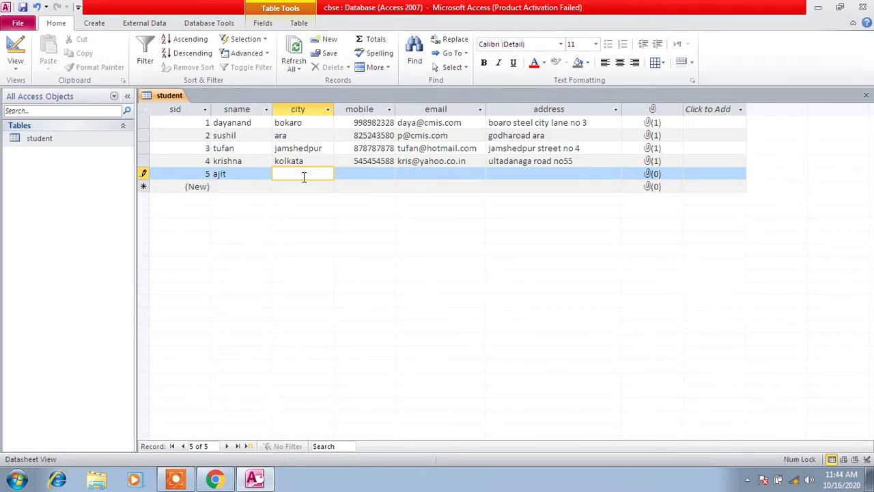
pyautogui.write('dellhi')
pyautogui.click(367, 175)
pyautogui.write('76')
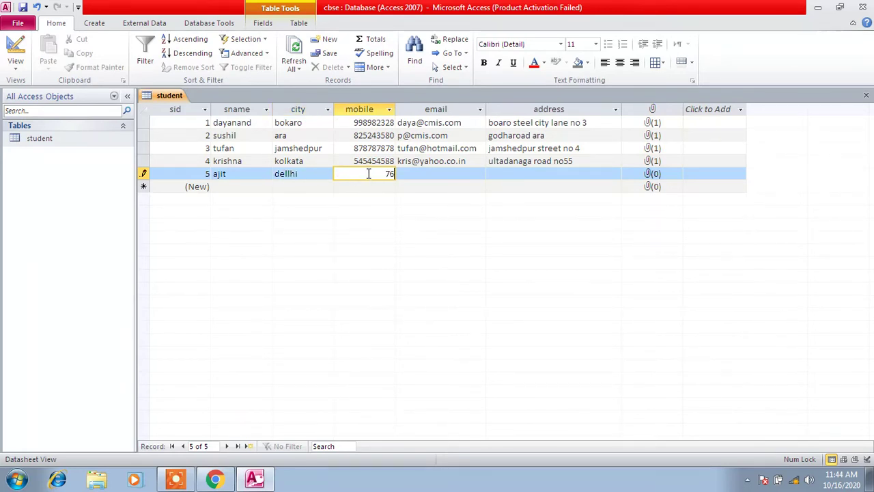
pyautogui.write('763434')
pyautogui.click(450, 175)
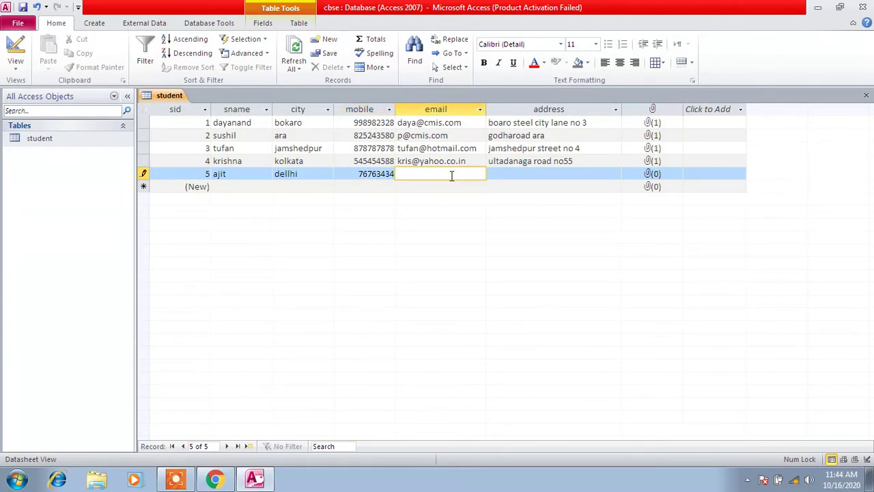
pyautogui.click(360, 175)
# Fix the fifth student's invalid mobile number by removing the extra digit
pyautogui.write('3')
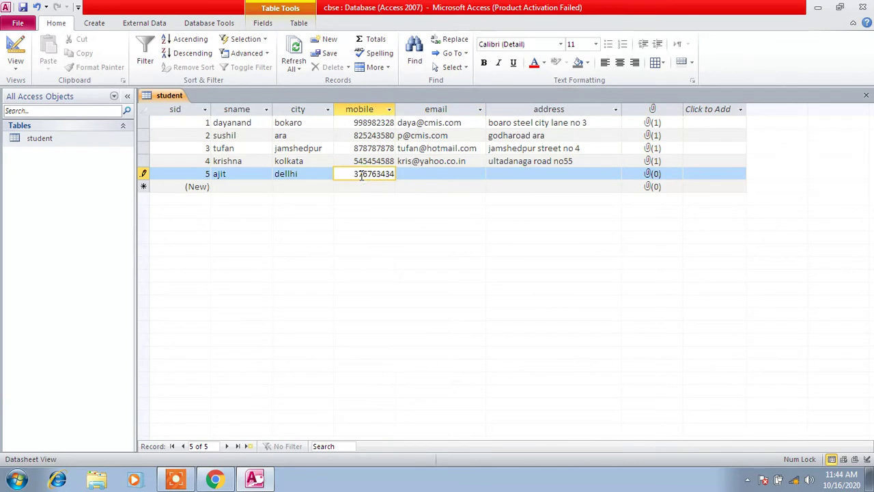
pyautogui.write('4')
pyautogui.click(423, 174)
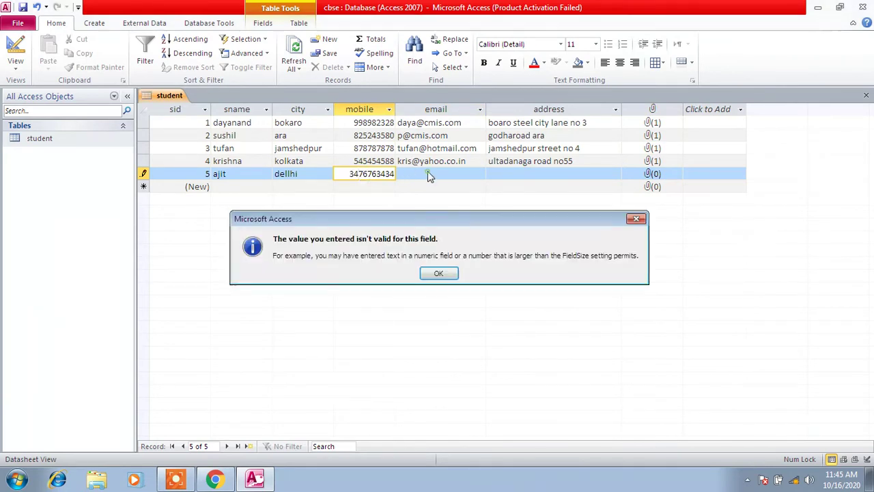
pyautogui.click(439, 274)
pyautogui.click(358, 175)
pyautogui.press('BackSpace')
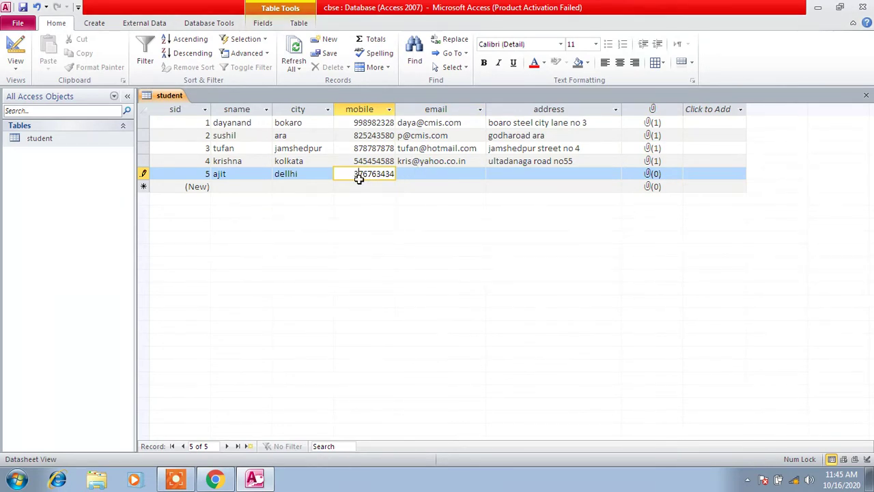
pyautogui.click(410, 178)
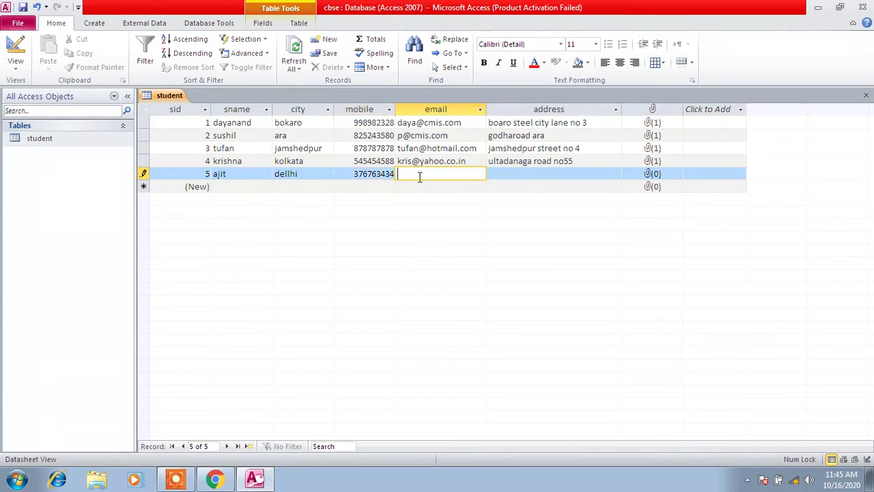
# Correct the city spelling to delhi and enter the fifth student's e-mail
pyautogui.doubleClick(289, 175)
pyautogui.click(287, 174)
pyautogui.press('BackSpace')
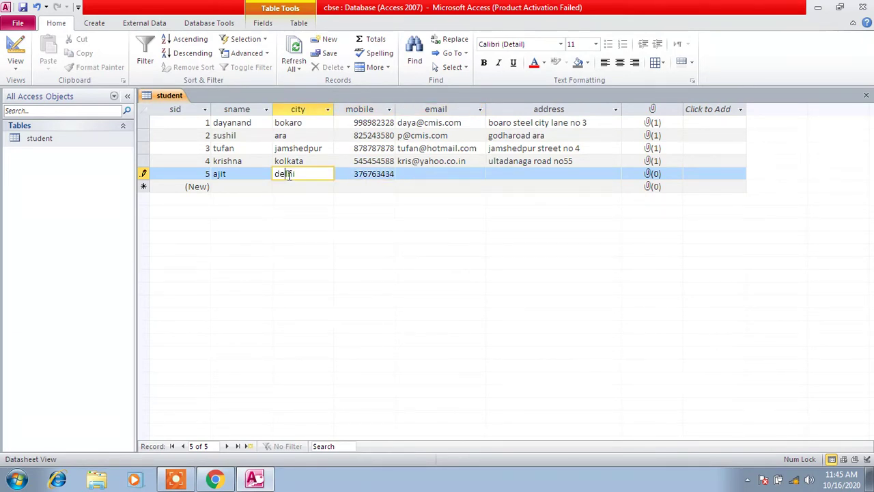
pyautogui.click(422, 175)
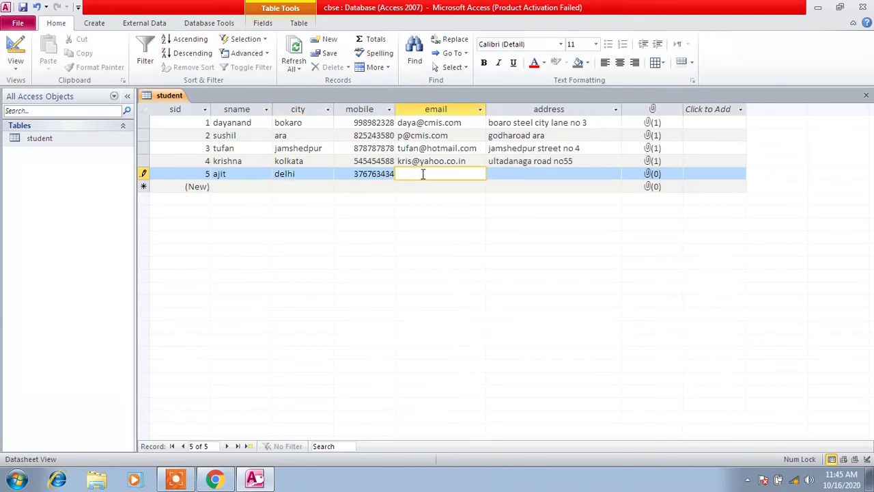
# Type and tidy up the fifth student's address
pyautogui.click(534, 172)
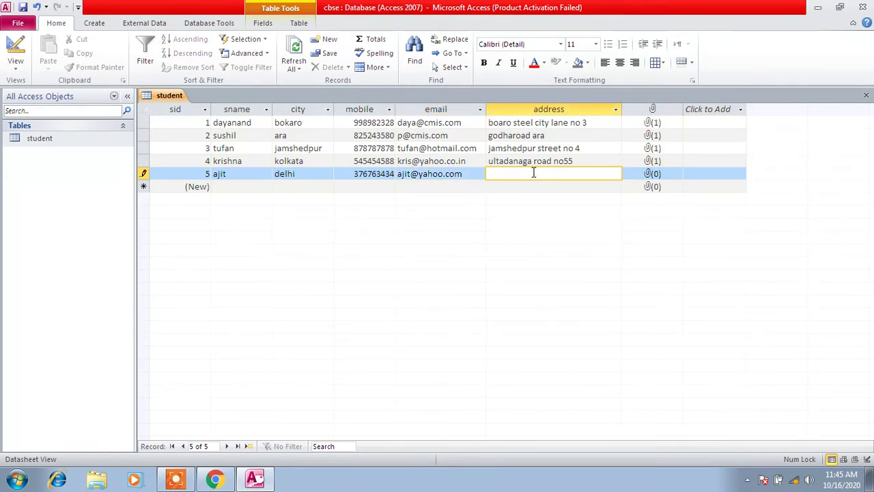
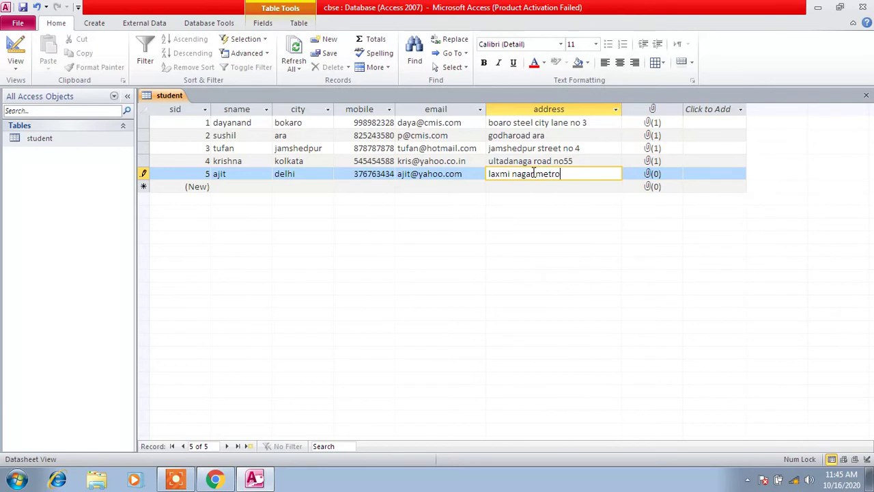
pyautogui.press('Return')
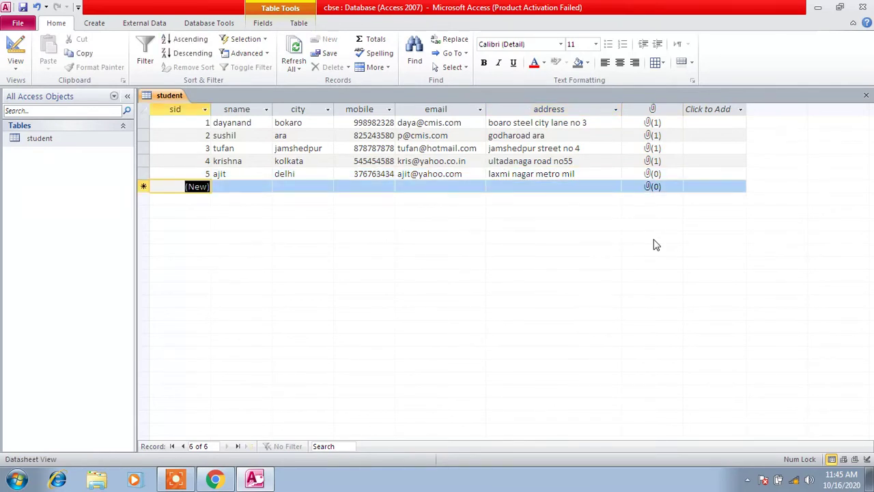
pyautogui.click(587, 172)
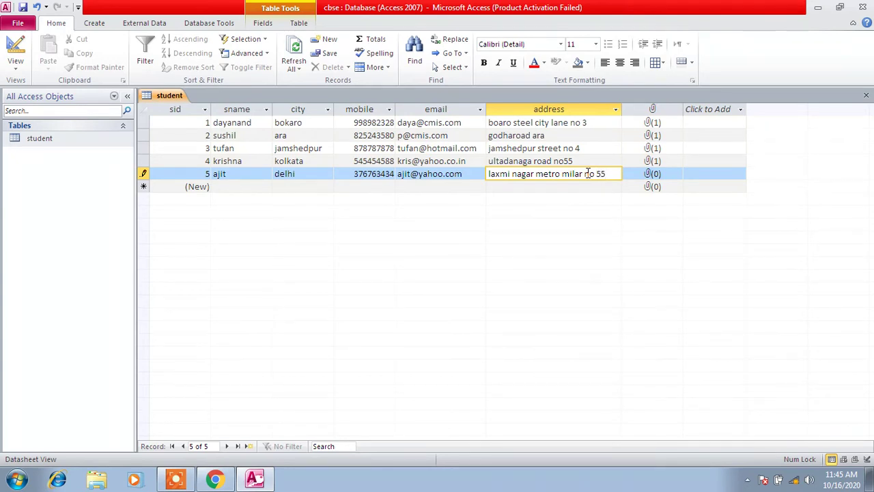
# Attach 20141110_125519.jpg to row 5's attachment field via Manage Attachments
pyautogui.click(671, 176)
pyautogui.rightClick(671, 176)
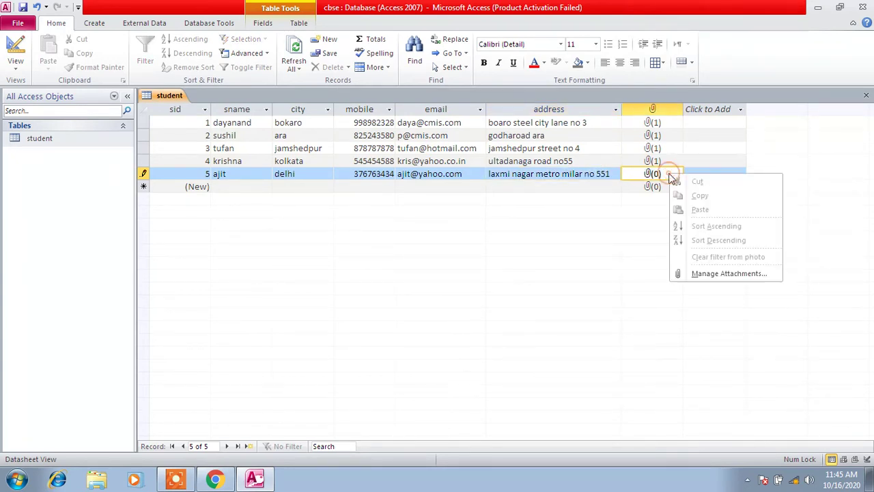
pyautogui.click(705, 272)
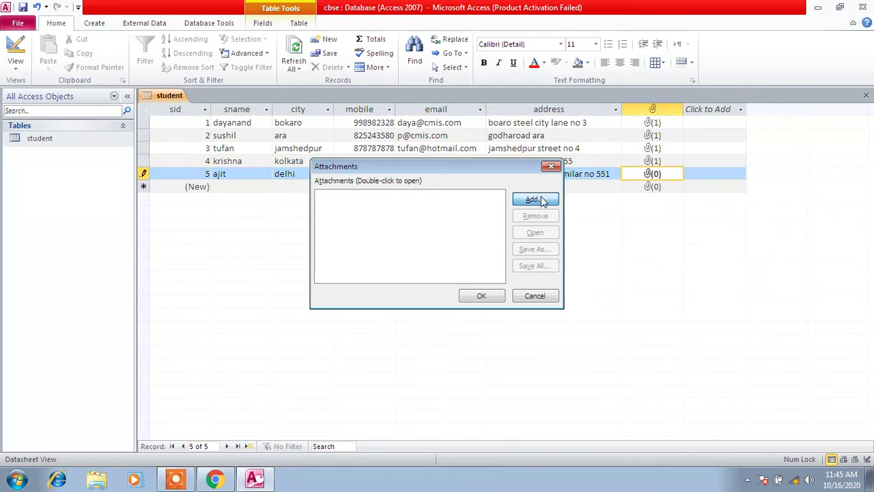
pyautogui.click(539, 199)
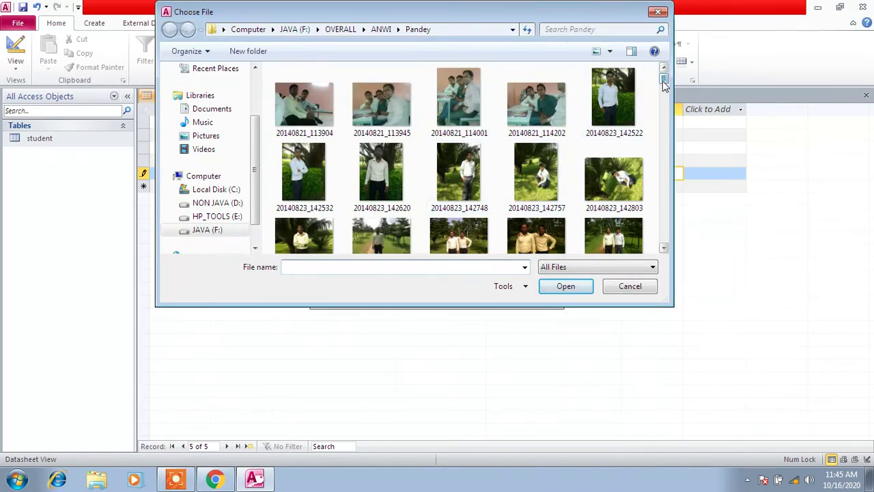
pyautogui.moveTo(665, 79); pyautogui.dragTo(651, 218)
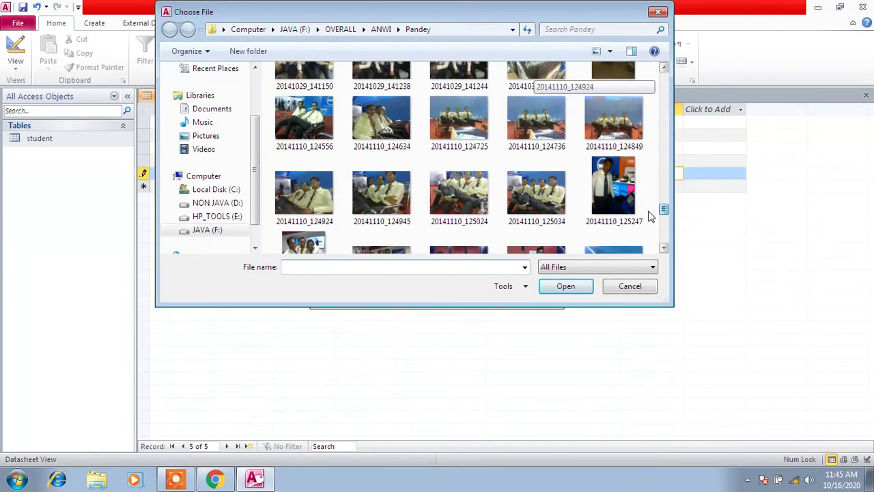
pyautogui.scroll(-3, 651, 217)
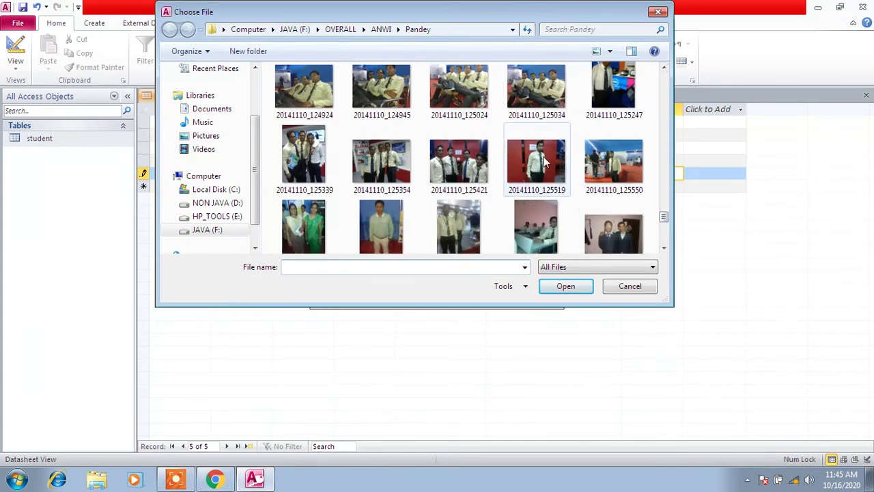
pyautogui.doubleClick(526, 167)
pyautogui.click(482, 296)
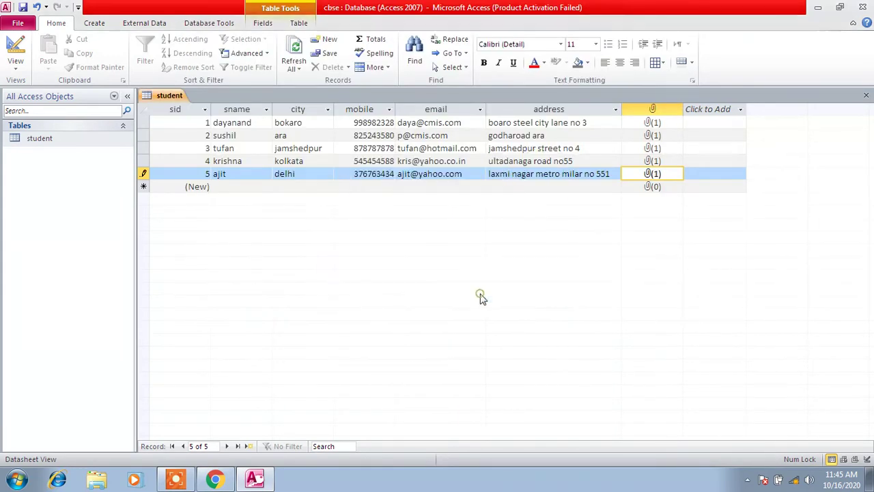
# Start record 6 with the student's name, city noida and mobile number
pyautogui.click(258, 186)
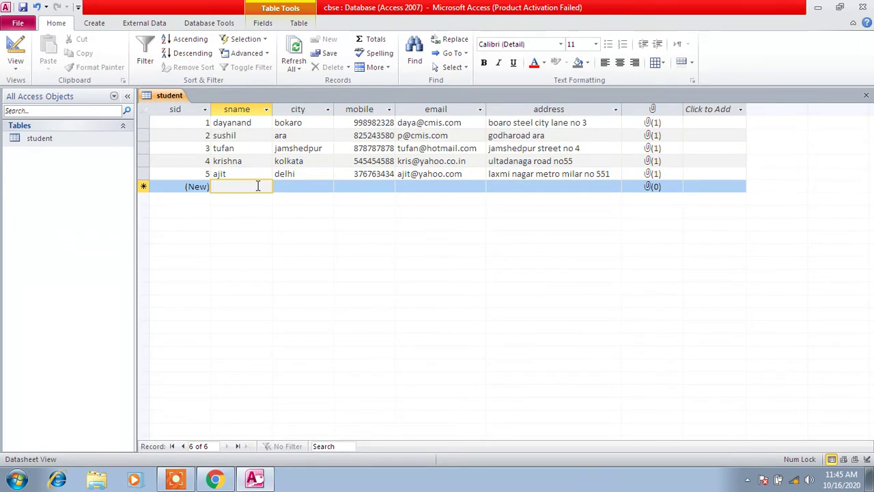
pyautogui.write('sha')
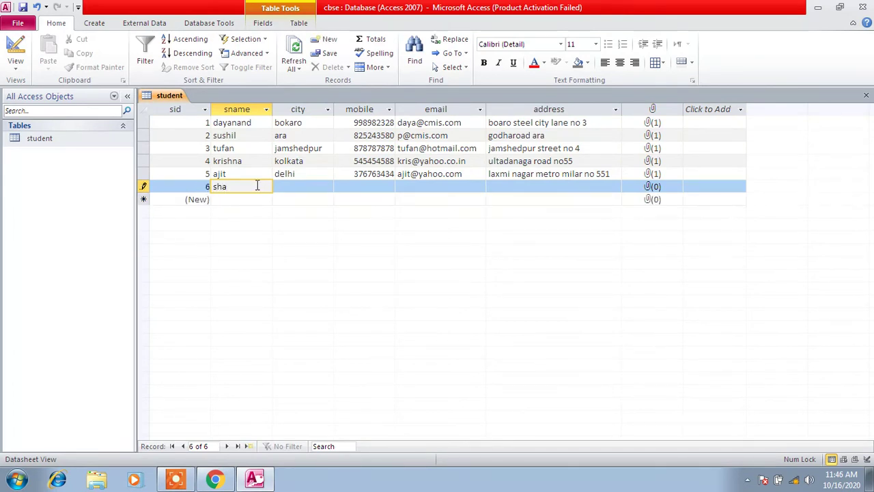
pyautogui.write('ilja')
pyautogui.click(303, 187)
pyautogui.write('noi')
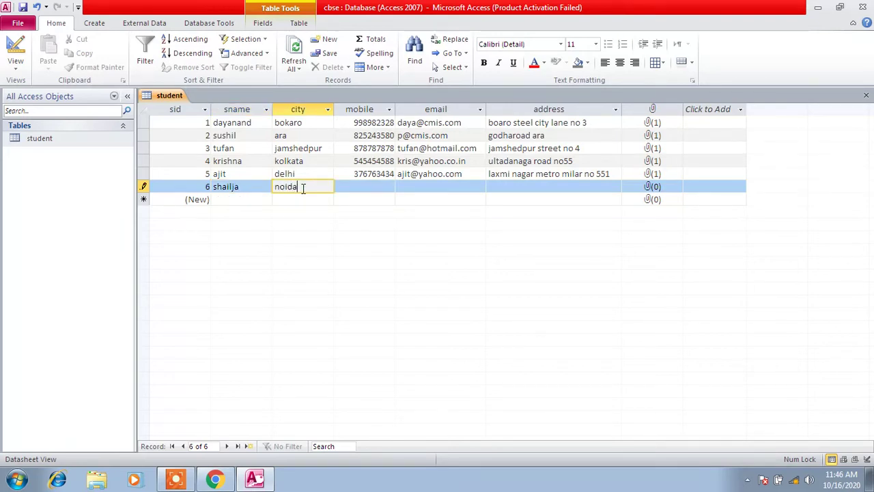
pyautogui.write('da')
pyautogui.click(385, 187)
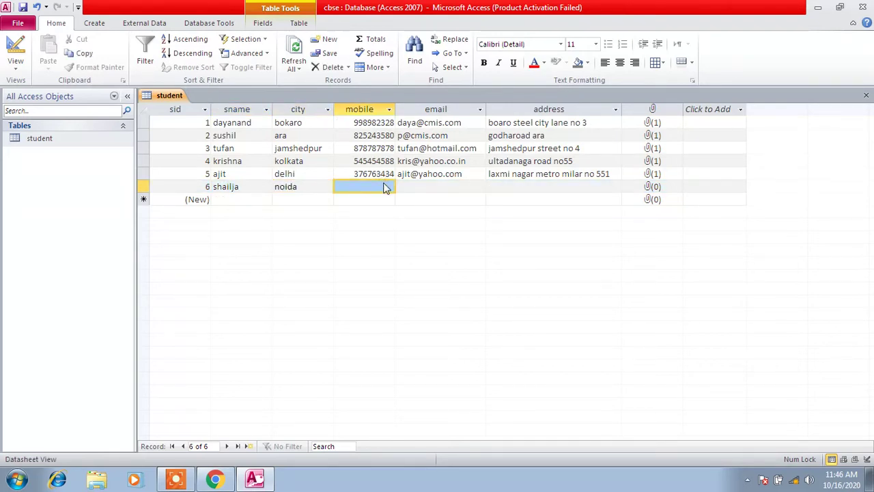
pyautogui.write('873')
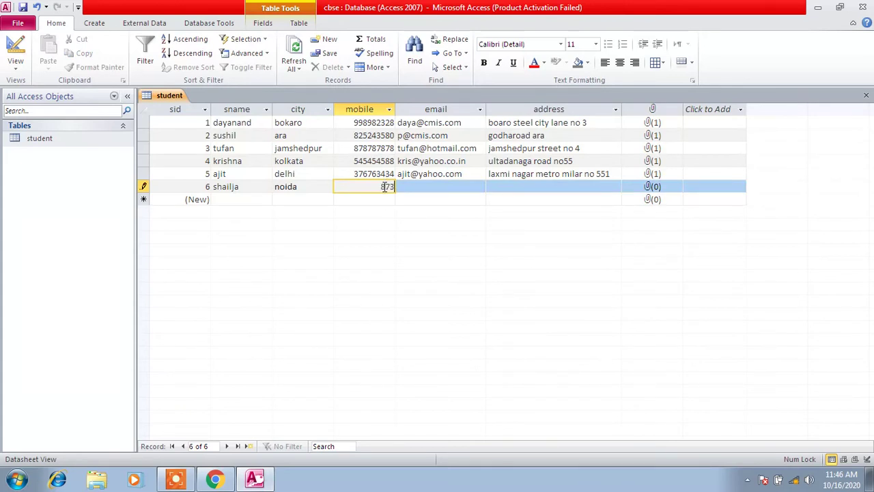
pyautogui.write('45433')
# Enter record 6's e-mail and begin its sector address
pyautogui.click(423, 186)
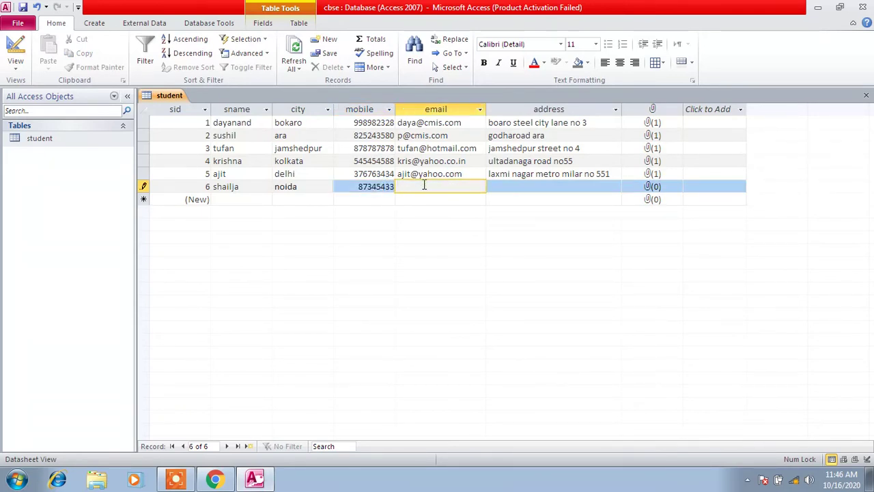
pyautogui.press('Tab')
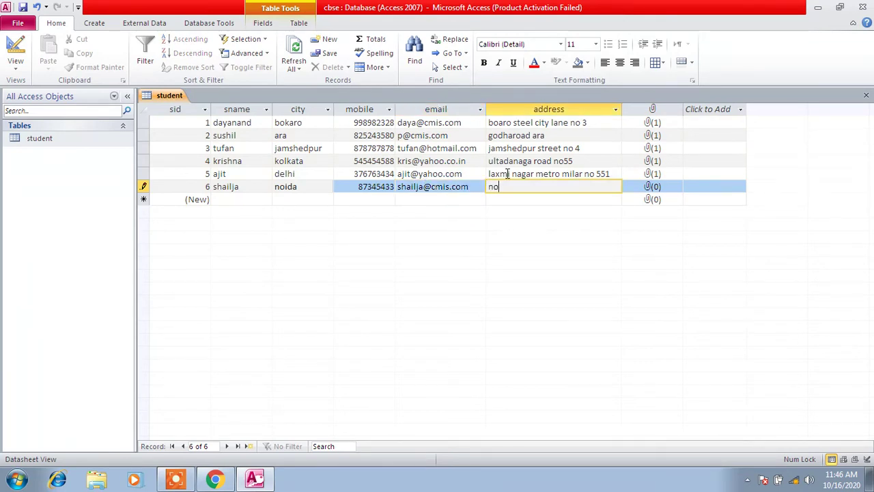
pyautogui.write('ida sector 62')
# Attach 20140911_120534.jpg to record 6's attachment field and confirm
pyautogui.rightClick(653, 188)
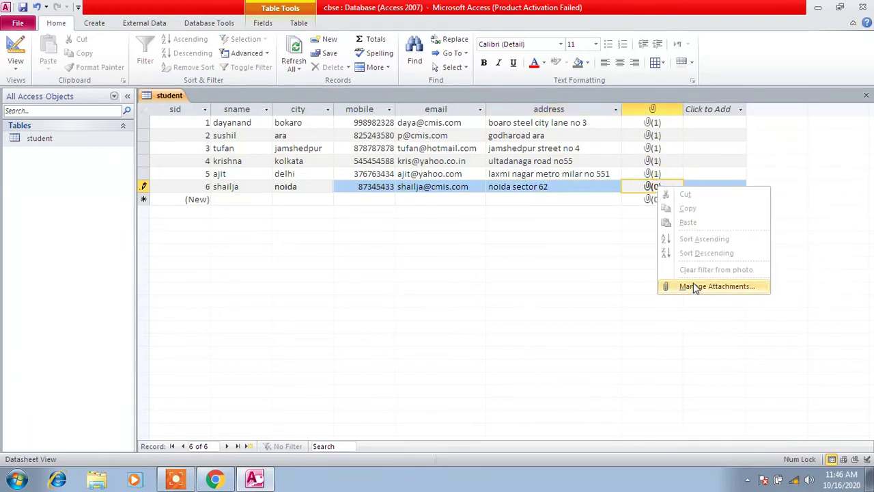
pyautogui.click(695, 288)
pyautogui.click(536, 201)
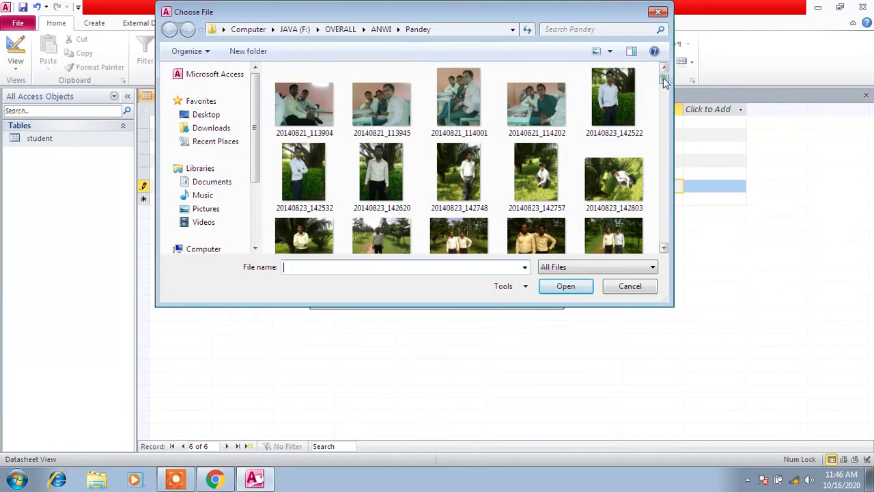
pyautogui.moveTo(664, 79); pyautogui.dragTo(664, 165)
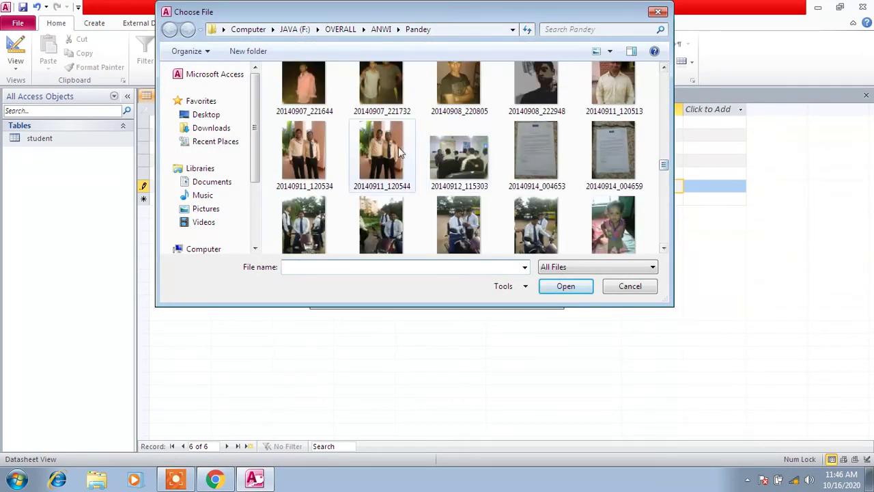
pyautogui.doubleClick(318, 149)
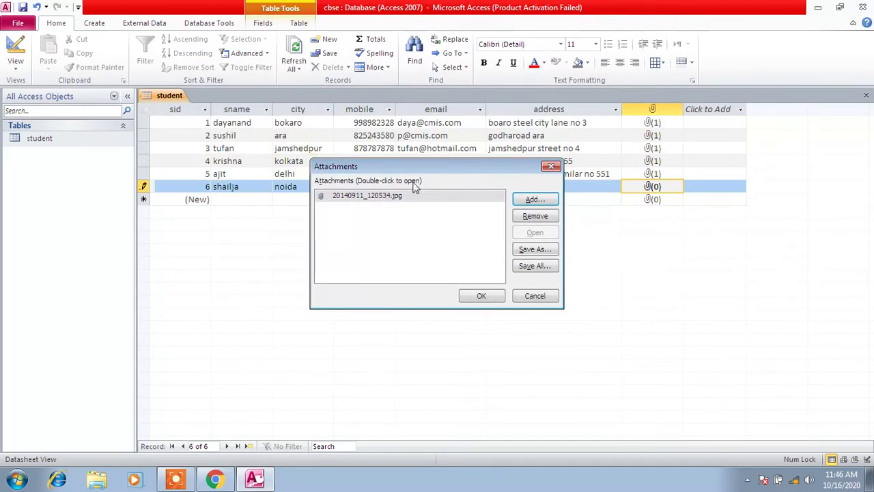
pyautogui.click(498, 295)
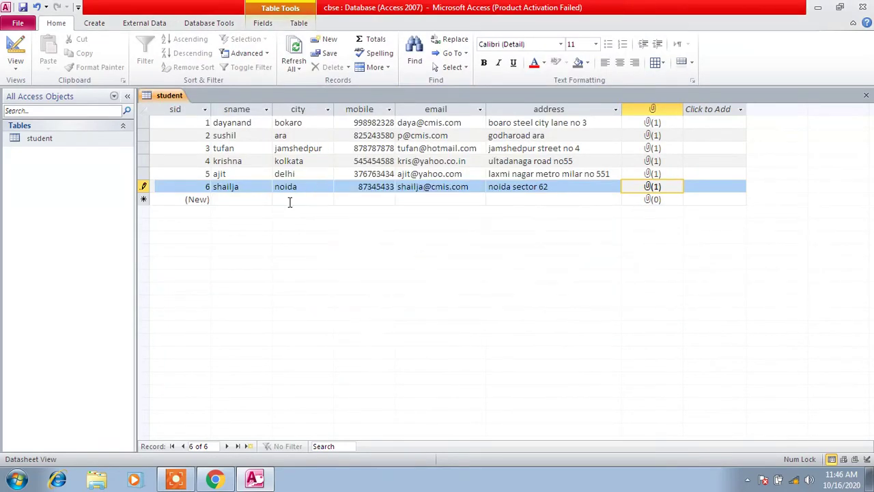
# Start a seventh student record with the student's name, city noida and mobile number
pyautogui.click(246, 198)
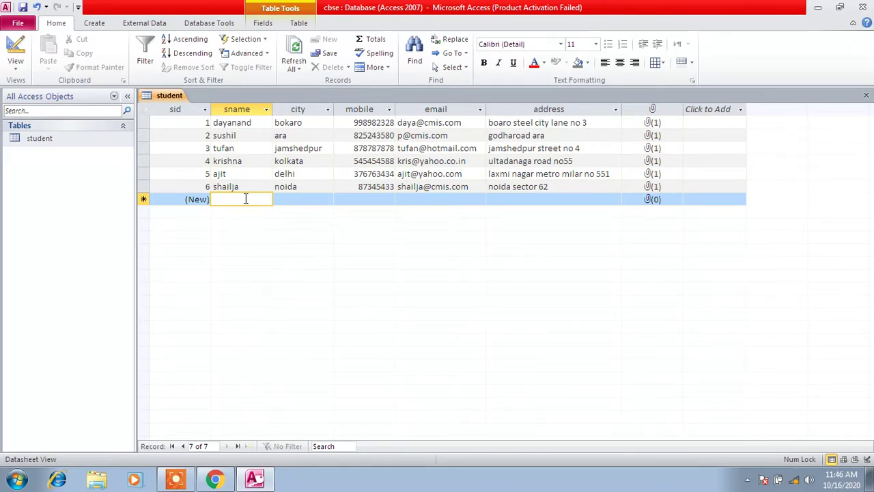
pyautogui.write('sanjee')
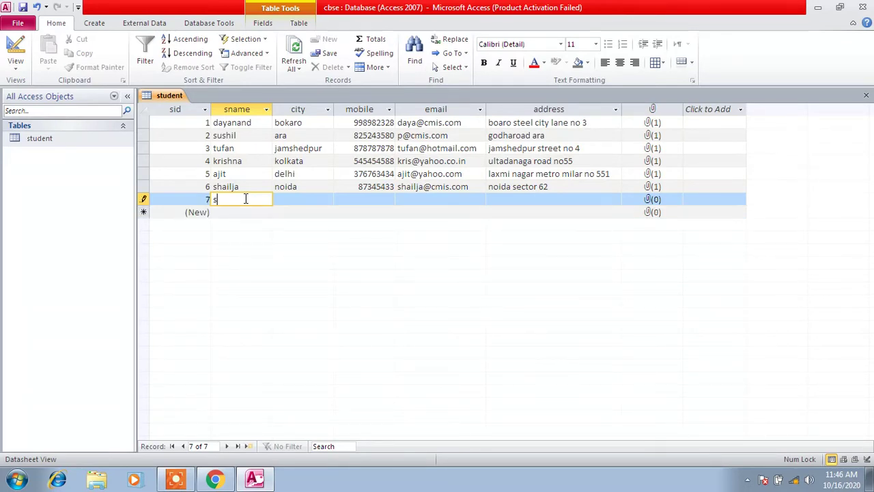
pyautogui.write('v')
pyautogui.click(306, 199)
pyautogui.write('noida')
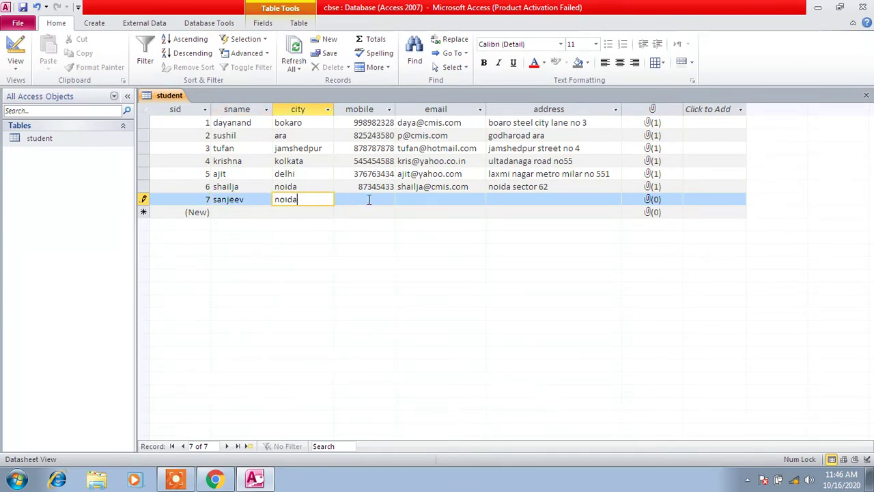
pyautogui.click(369, 199)
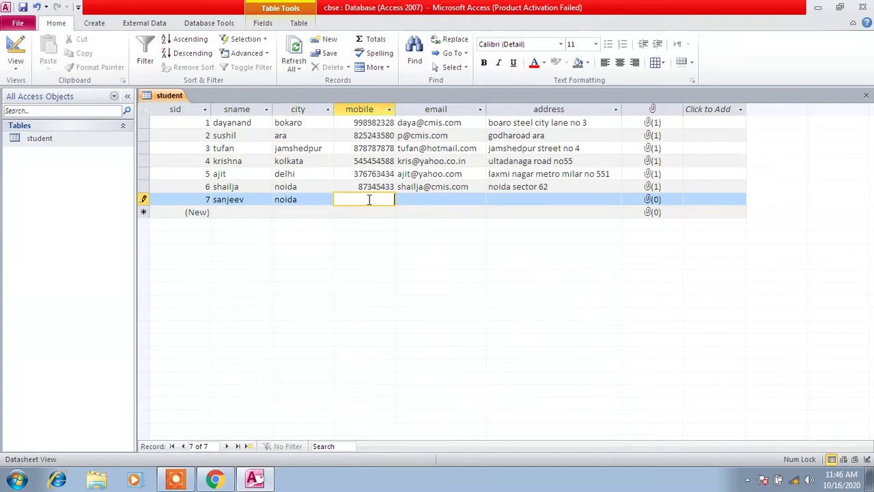
pyautogui.write('767673454')
# Enter the seventh student's e-mail address, fixing a typo, and fill in the address
pyautogui.click(425, 200)
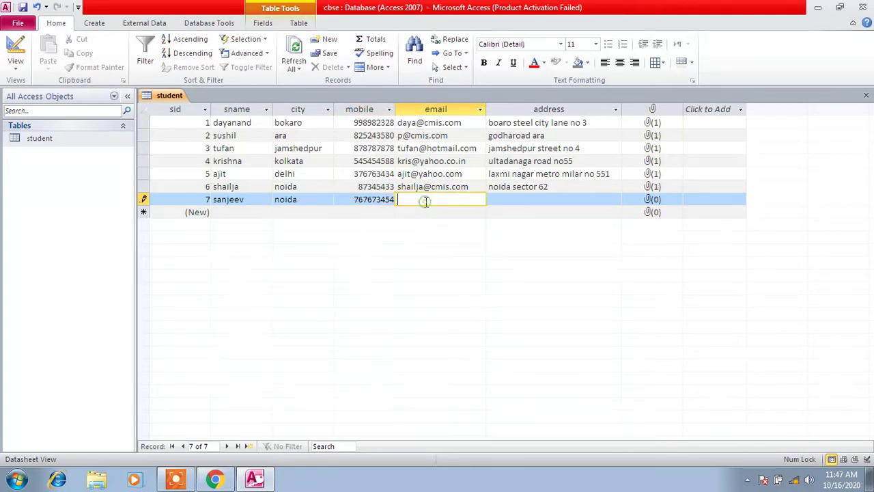
pyautogui.click(426, 200)
pyautogui.press('BackSpace')
pyautogui.press('Tab')
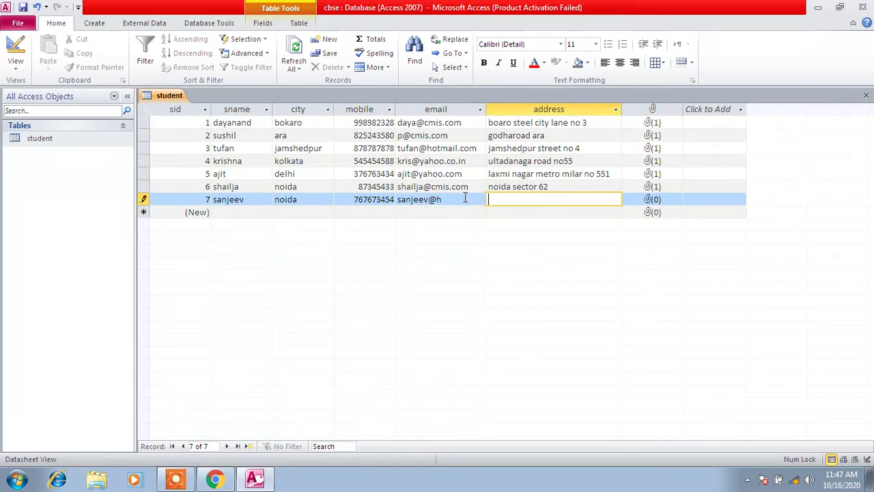
pyautogui.click(465, 198)
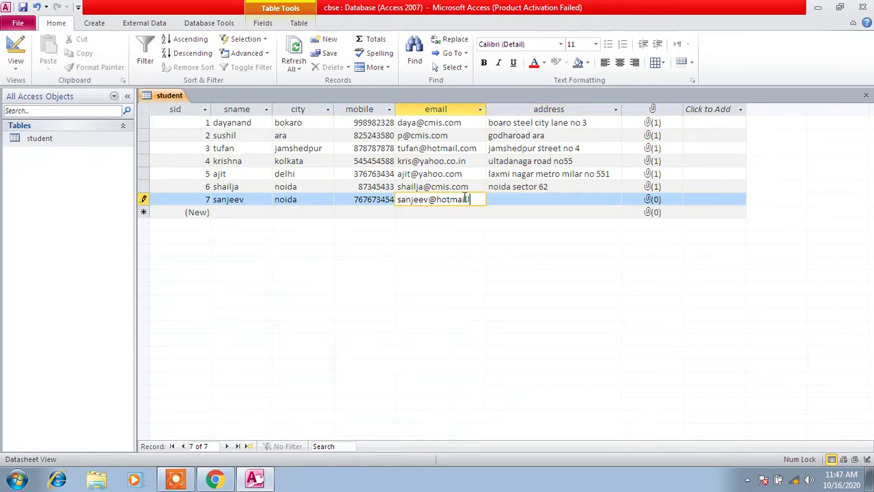
pyautogui.click(538, 199)
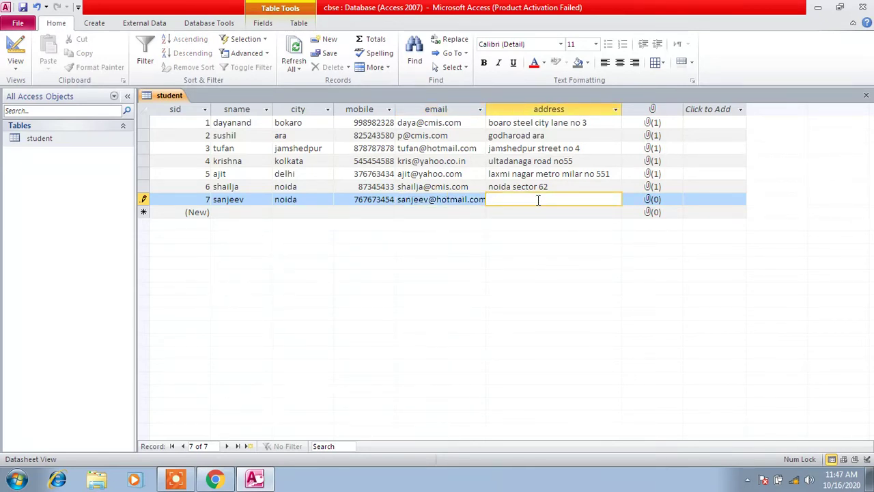
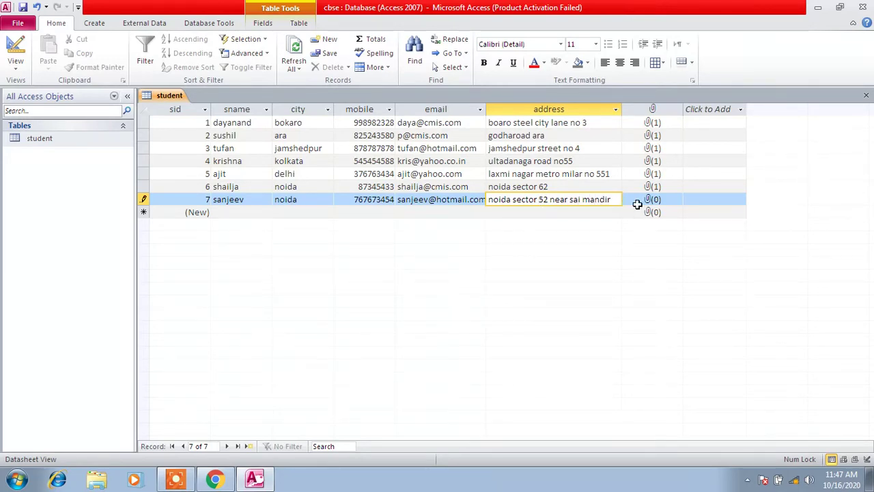
pyautogui.click(653, 199)
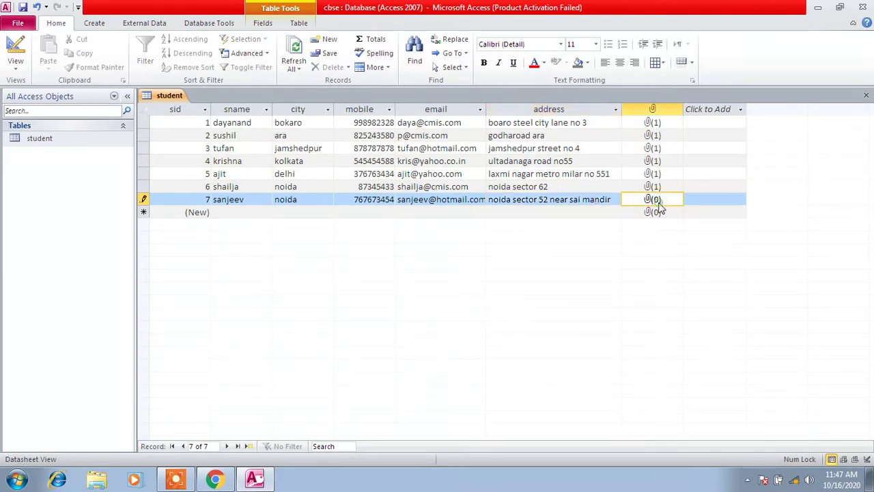
# Attach the photo 20140821_114001.jpg to record 7 via Manage Attachments
pyautogui.rightClick(657, 201)
pyautogui.click(693, 303)
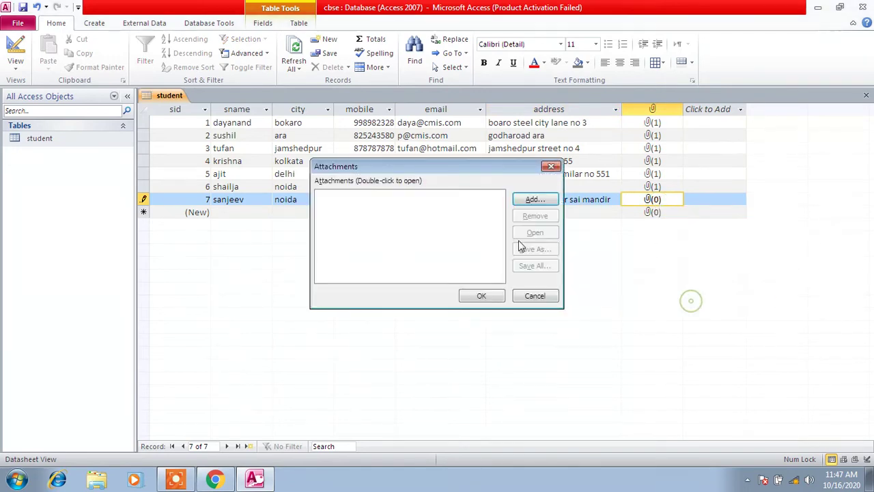
pyautogui.click(536, 201)
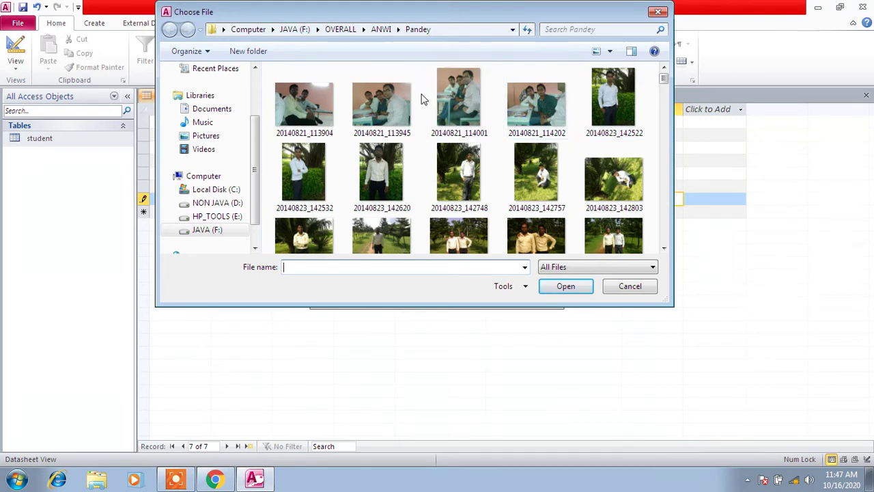
pyautogui.doubleClick(473, 98)
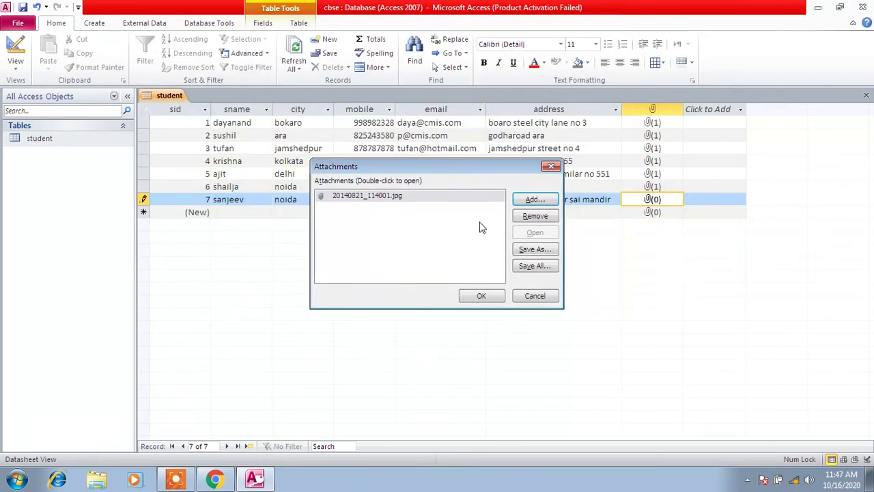
pyautogui.click(482, 298)
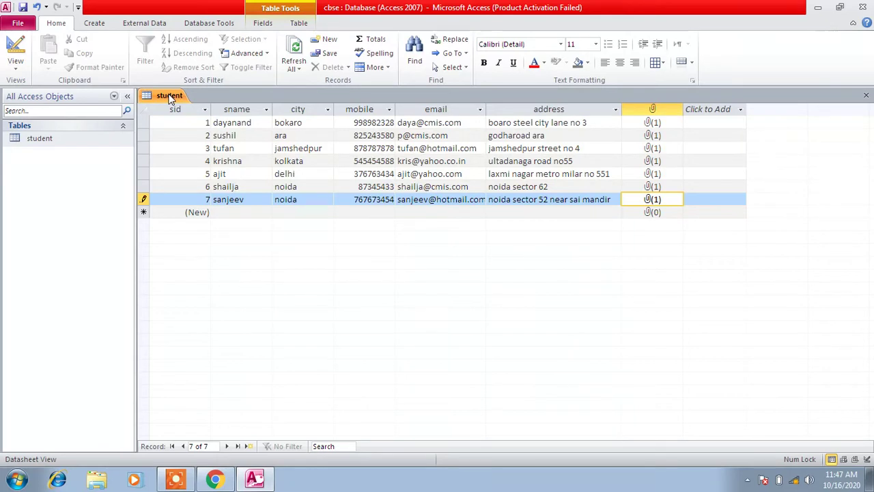
# Save the student table and then close it from its tab menu
pyautogui.rightClick(170, 97)
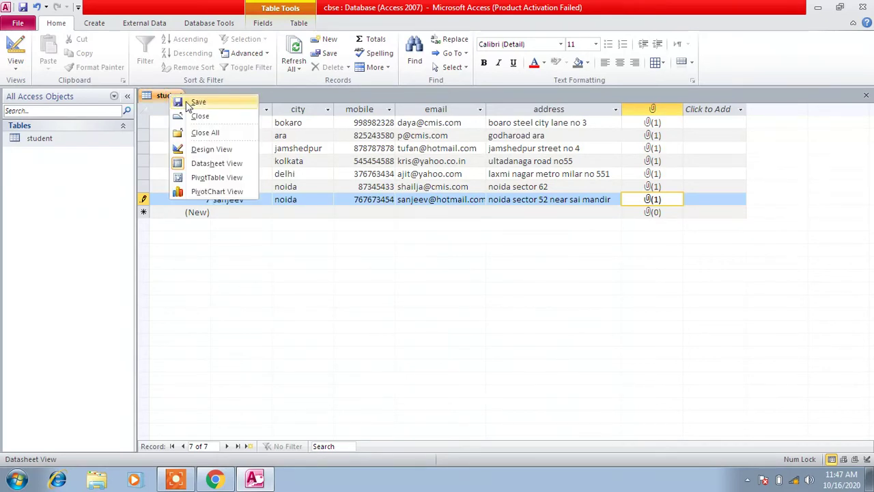
pyautogui.click(189, 103)
pyautogui.rightClick(172, 97)
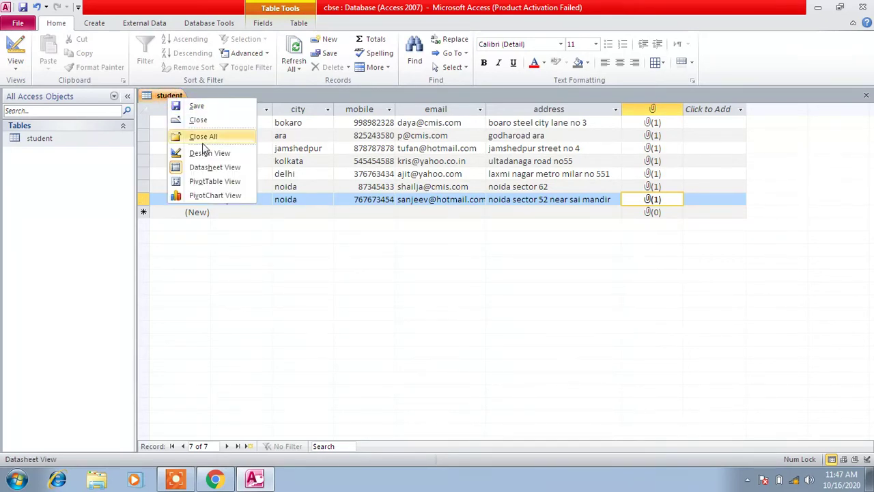
pyautogui.click(215, 123)
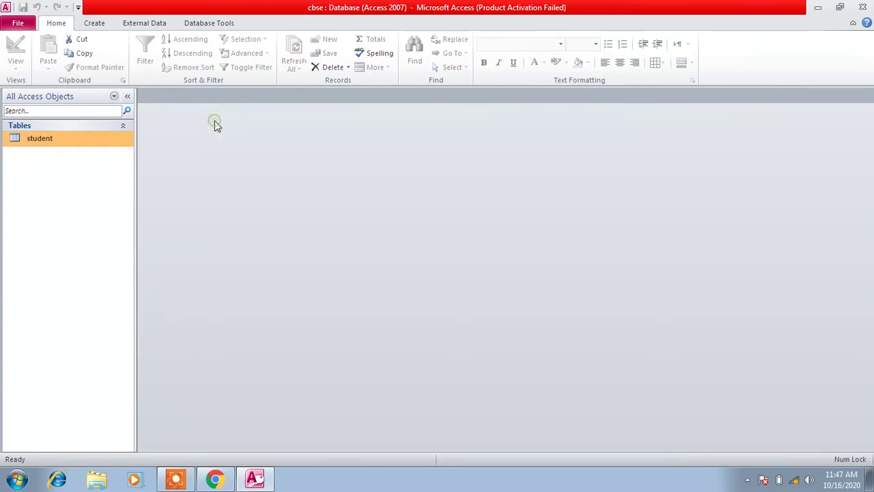
pyautogui.click(100, 25)
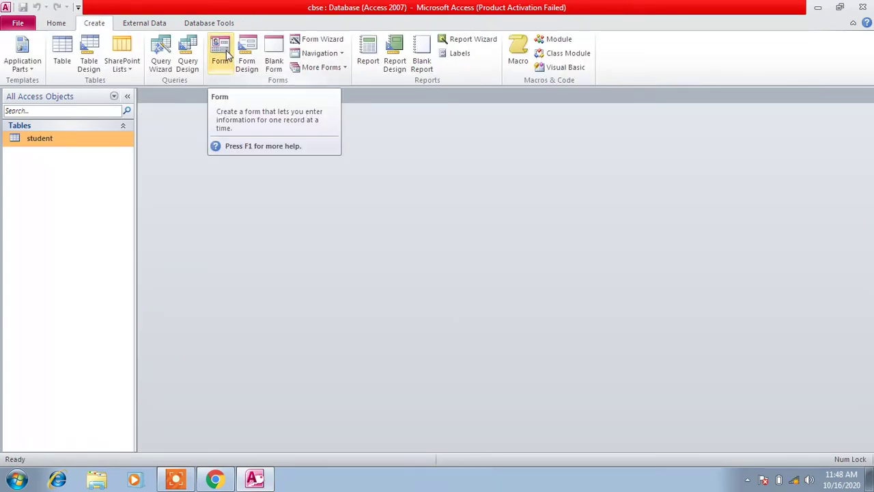
# Create a blank form and expand the student table in the field list
pyautogui.click(277, 62)
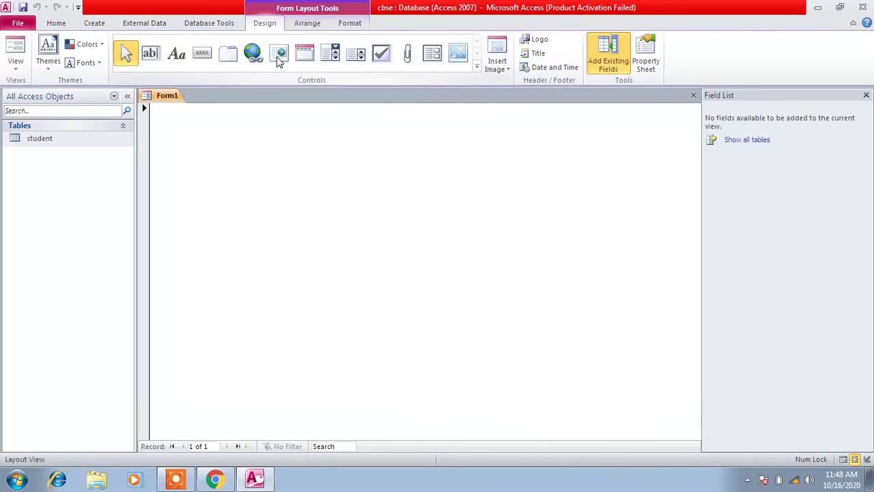
pyautogui.click(748, 140)
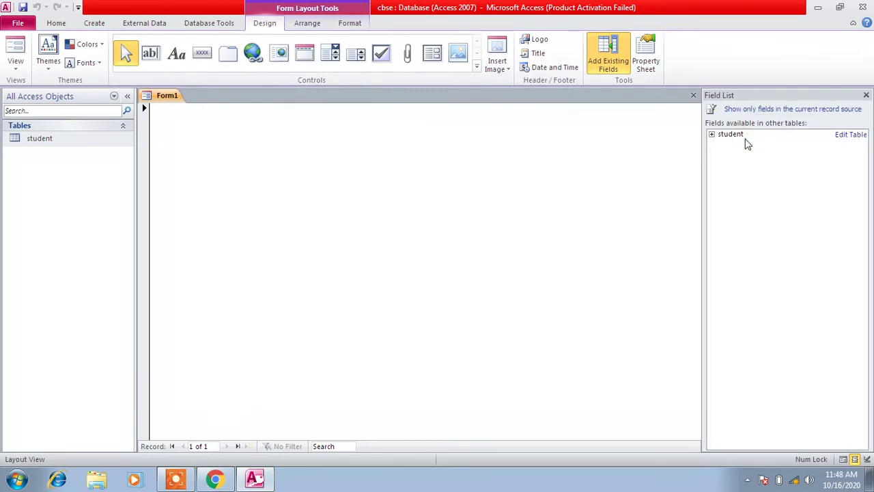
pyautogui.click(713, 135)
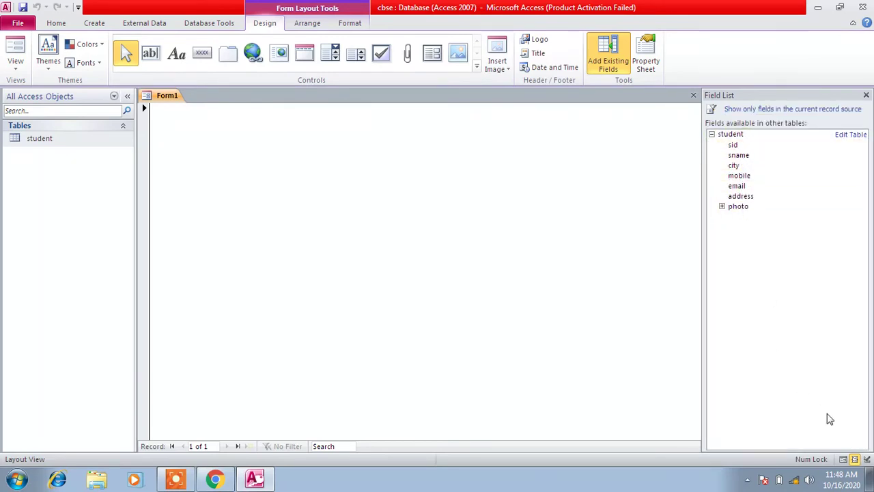
# Place sid, sname, city, mobile, email, address and photo fields onto the form
pyautogui.moveTo(748, 147); pyautogui.dragTo(257, 155)
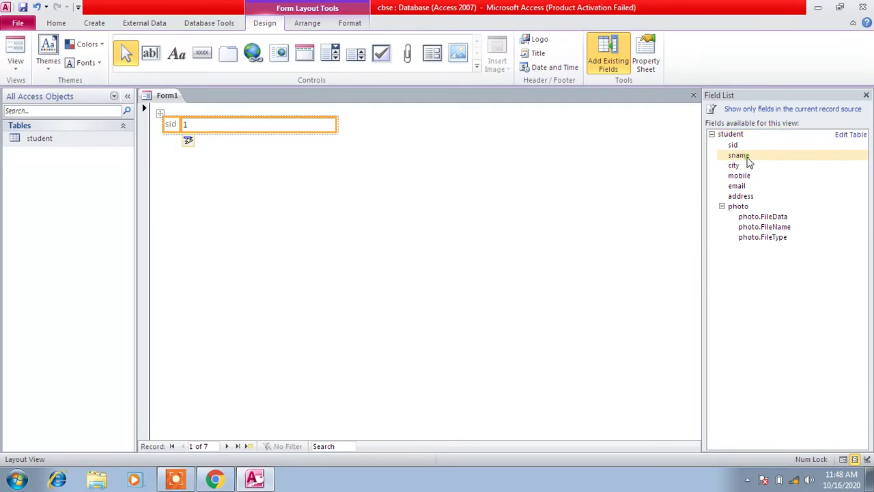
pyautogui.moveTo(747, 156); pyautogui.dragTo(170, 162)
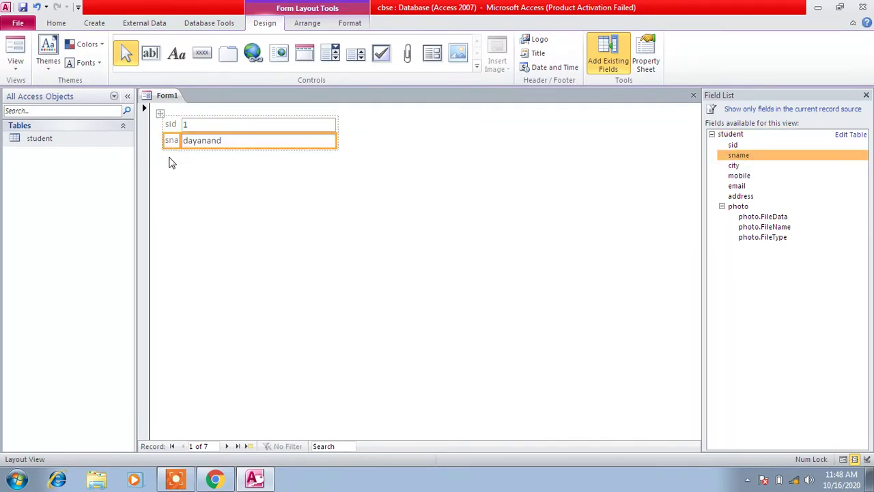
pyautogui.moveTo(744, 167); pyautogui.dragTo(171, 162)
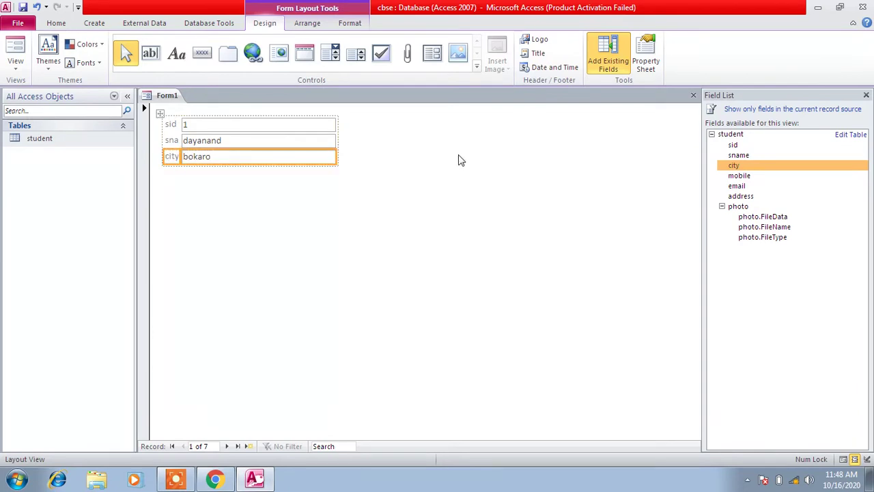
pyautogui.moveTo(737, 179); pyautogui.dragTo(172, 181)
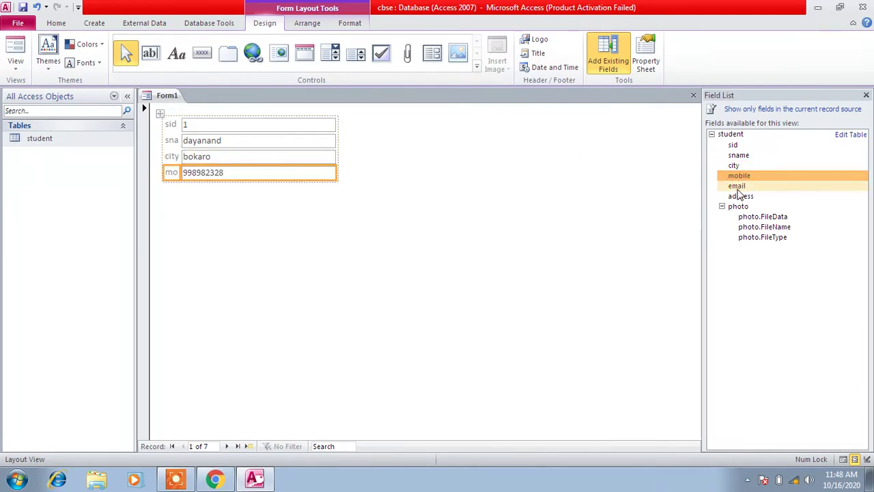
pyautogui.moveTo(736, 187); pyautogui.dragTo(171, 194)
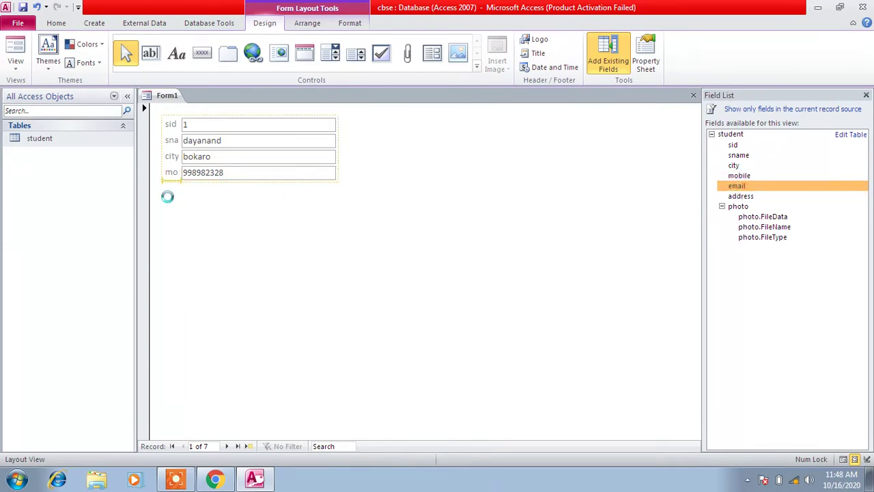
pyautogui.moveTo(737, 196); pyautogui.dragTo(171, 216)
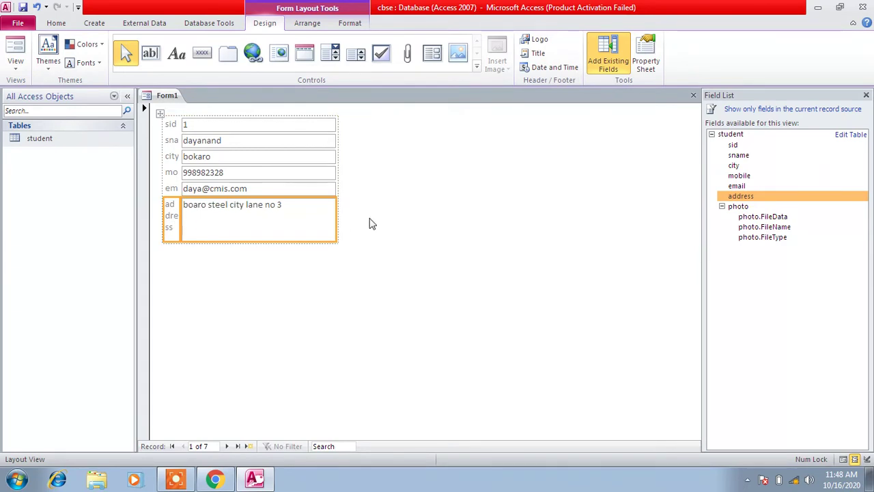
pyautogui.click(741, 208)
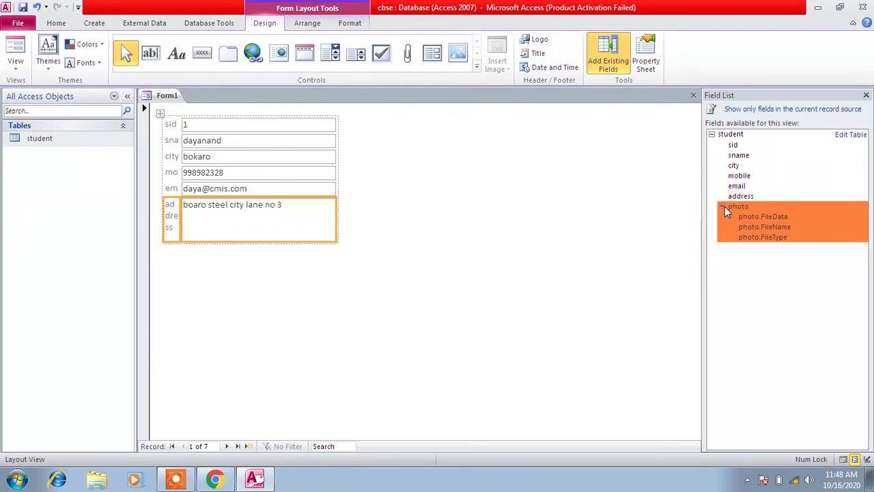
pyautogui.moveTo(742, 211); pyautogui.dragTo(162, 262)
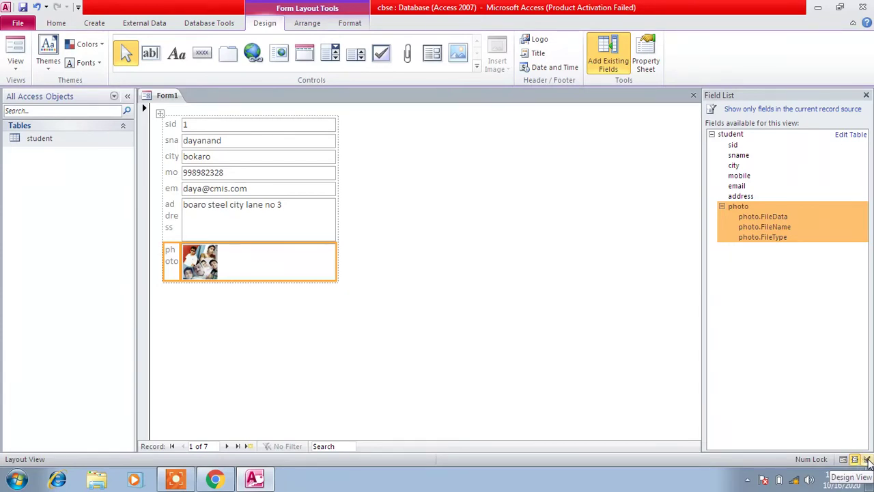
pyautogui.click(866, 460)
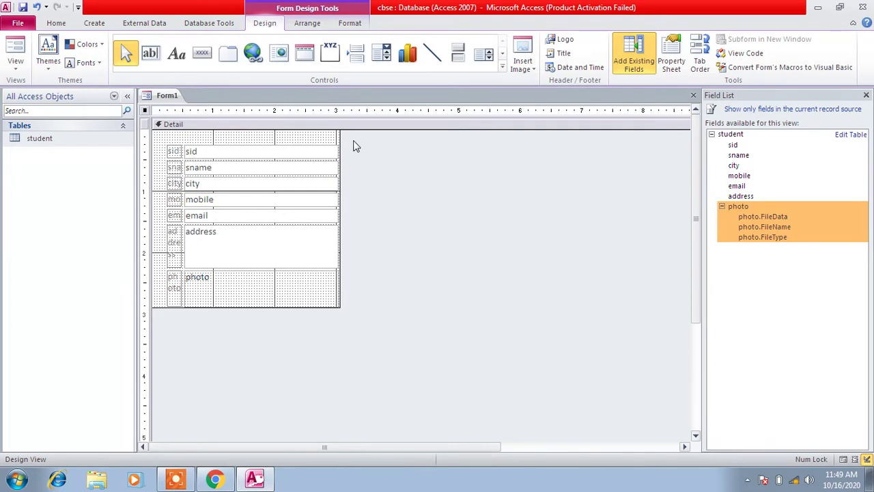
# Widen the form, label column, text boxes and photo control, then preview in Form View
pyautogui.moveTo(340, 139); pyautogui.dragTo(475, 152)
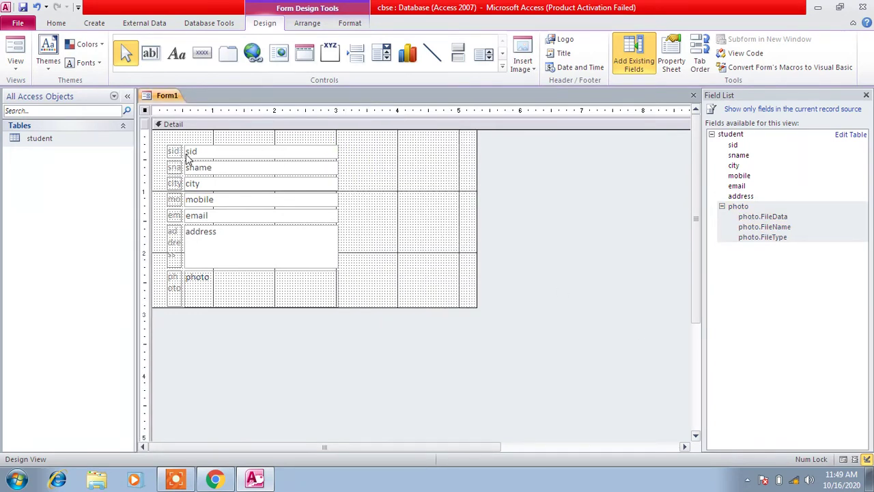
pyautogui.click(330, 154)
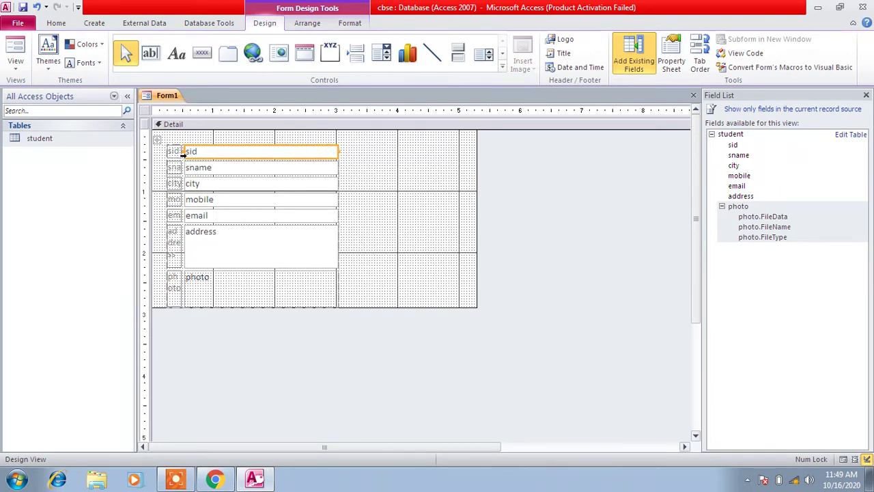
pyautogui.moveTo(183, 153); pyautogui.dragTo(271, 154)
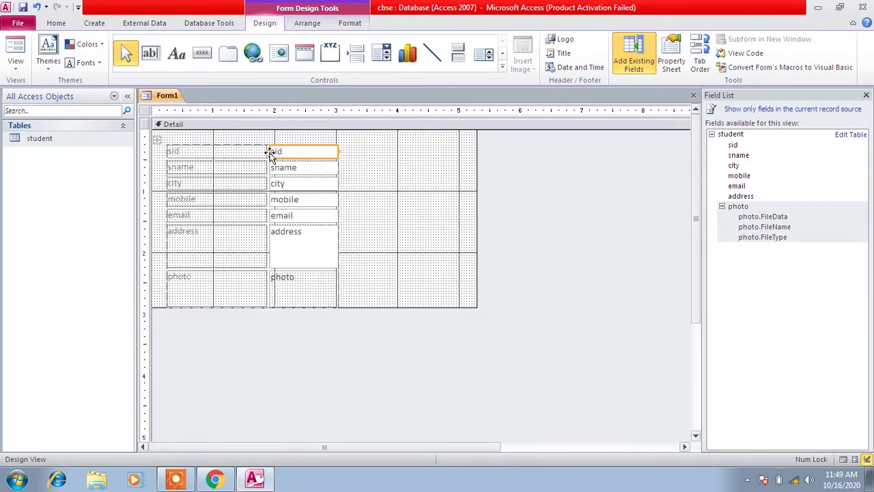
pyautogui.keyDown('shift'); pyautogui.click(266, 151); pyautogui.keyUp('shift')
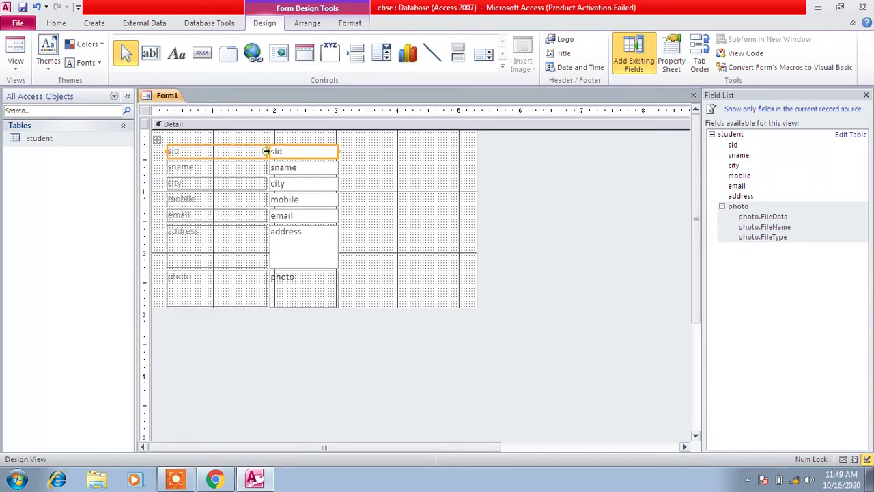
pyautogui.moveTo(267, 151); pyautogui.dragTo(234, 154)
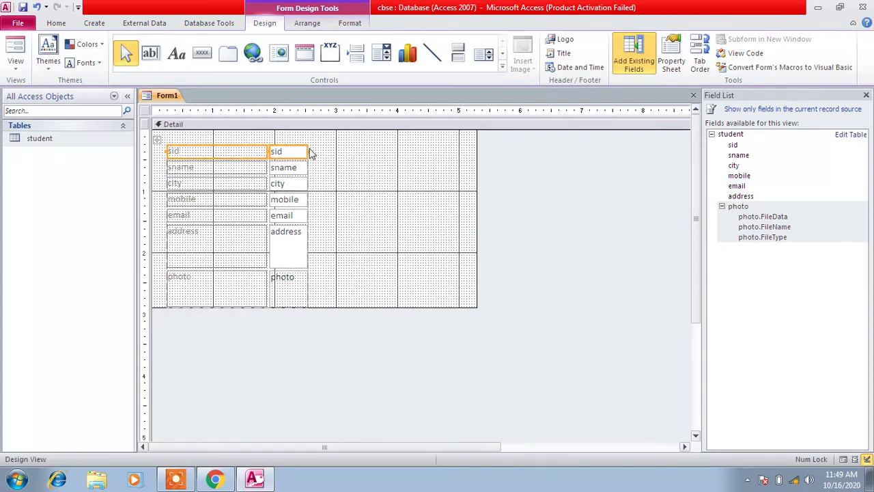
pyautogui.moveTo(307, 150); pyautogui.dragTo(341, 150)
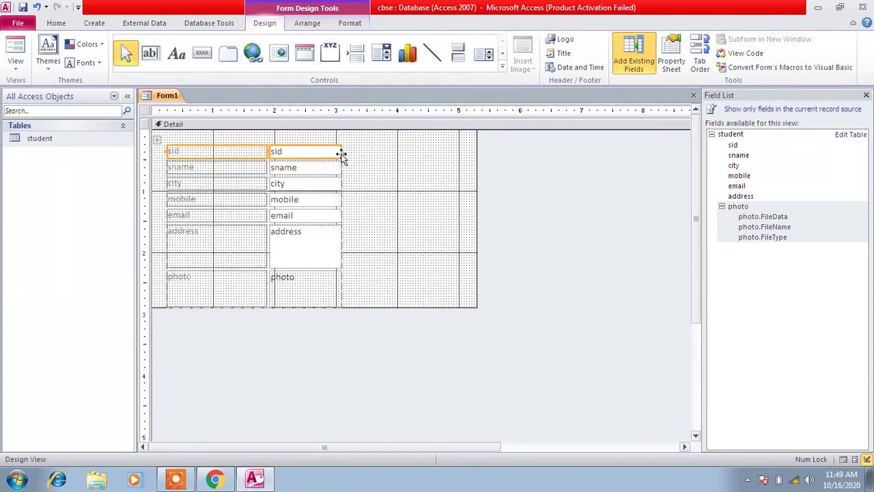
pyautogui.click(339, 284)
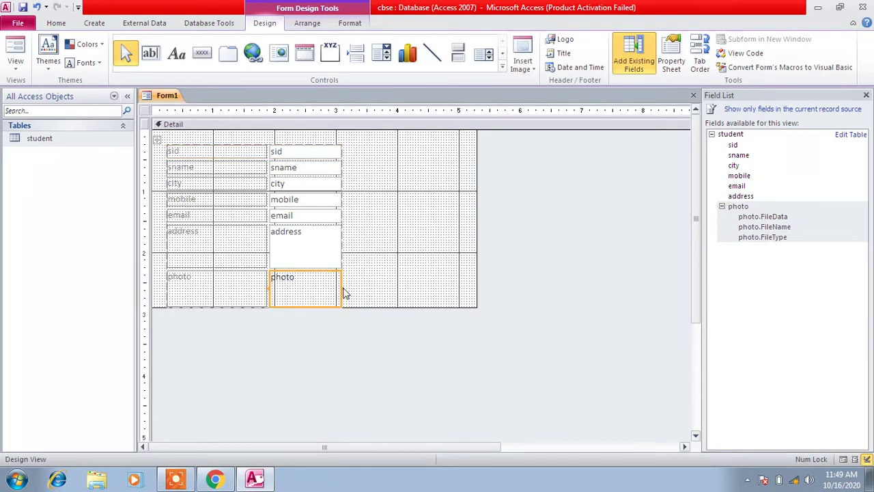
pyautogui.moveTo(341, 285); pyautogui.dragTo(380, 289)
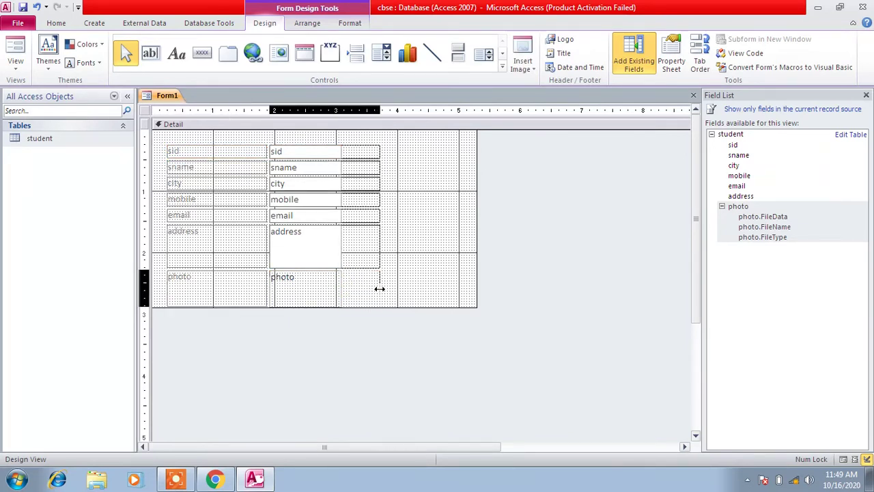
pyautogui.click(843, 460)
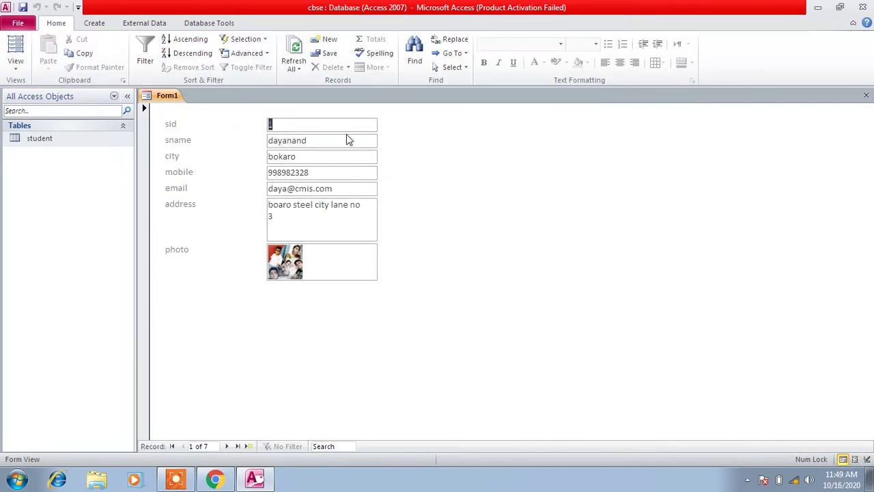
# Switch the student form from Form View back to Design View
pyautogui.click(325, 124)
pyautogui.click(867, 460)
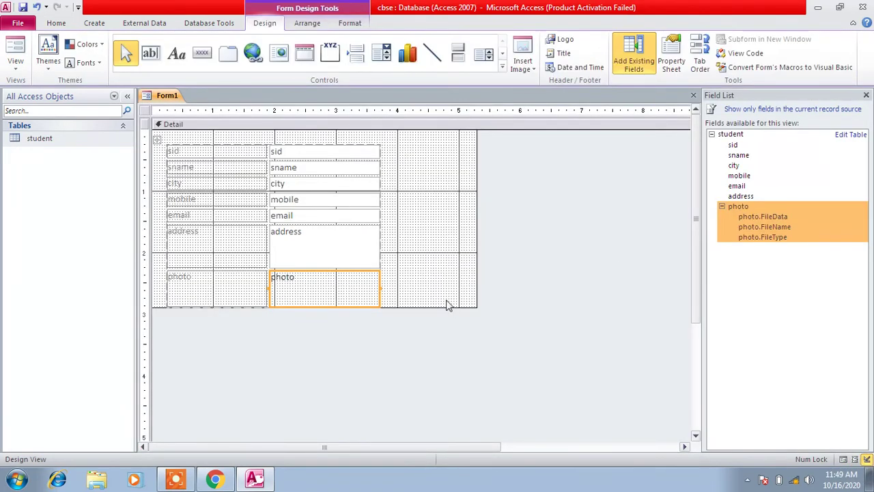
# Drag the Detail section's bottom edge down to add space below the photo
pyautogui.click(442, 295)
pyautogui.moveTo(397, 307); pyautogui.dragTo(402, 383)
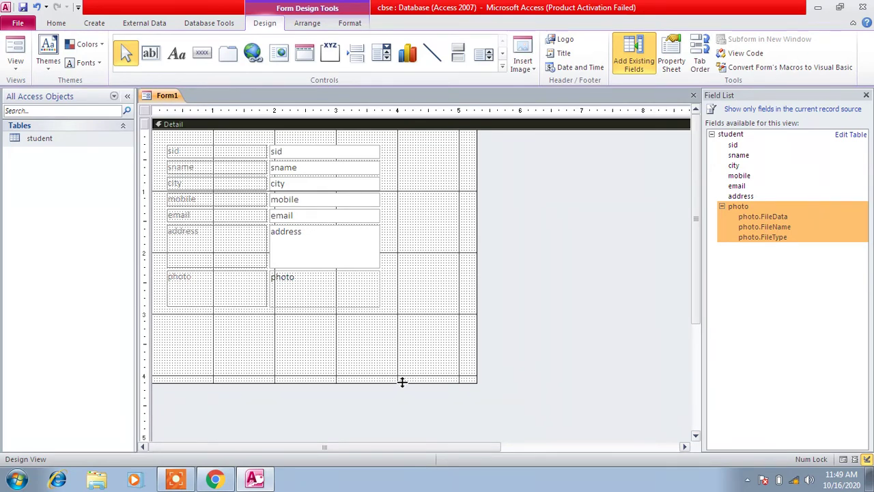
pyautogui.click(202, 54)
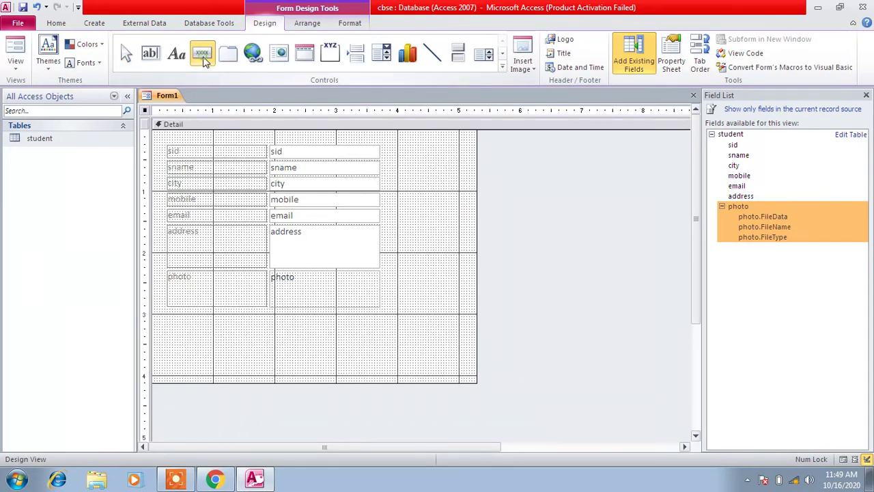
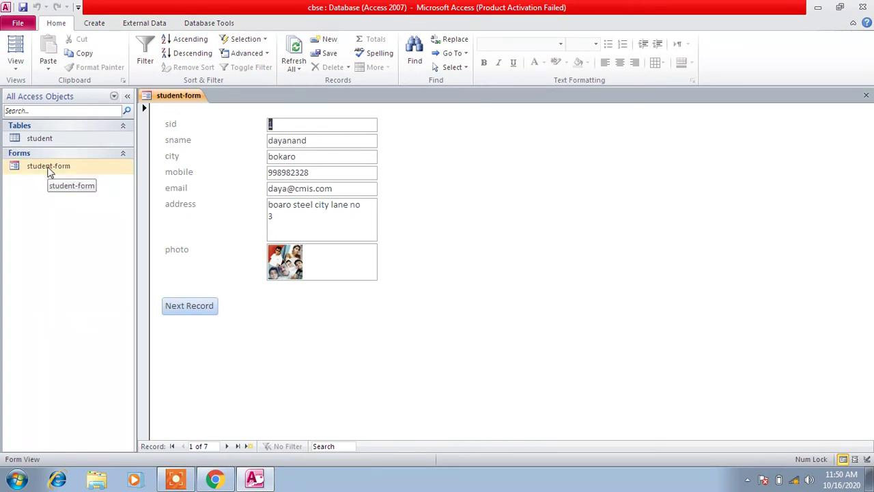
# Open the student table and compare its datasheet with the student form
pyautogui.doubleClick(60, 136)
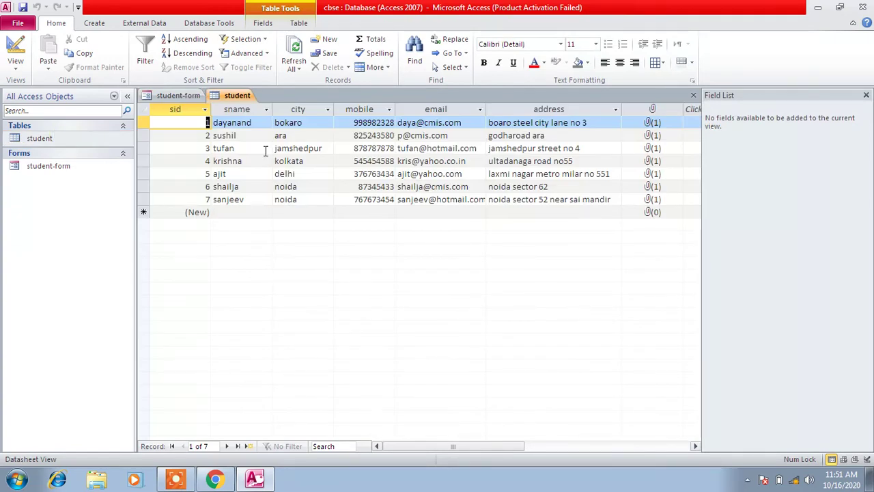
pyautogui.click(179, 95)
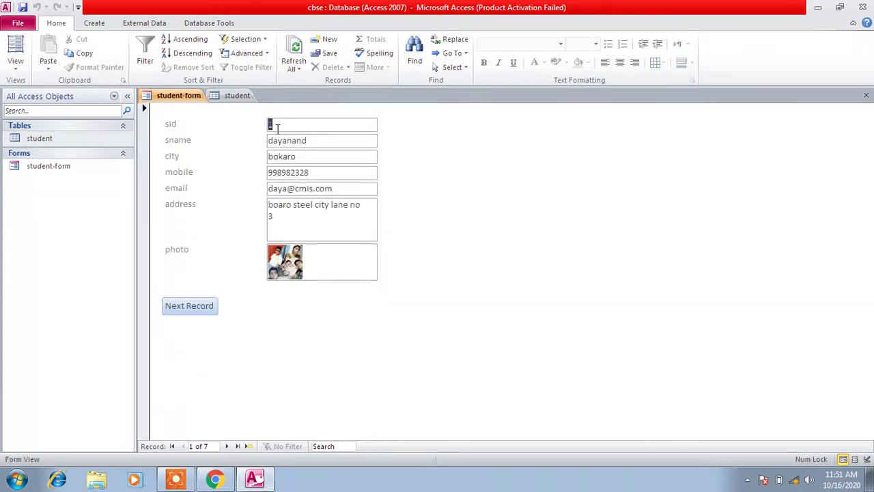
pyautogui.click(236, 97)
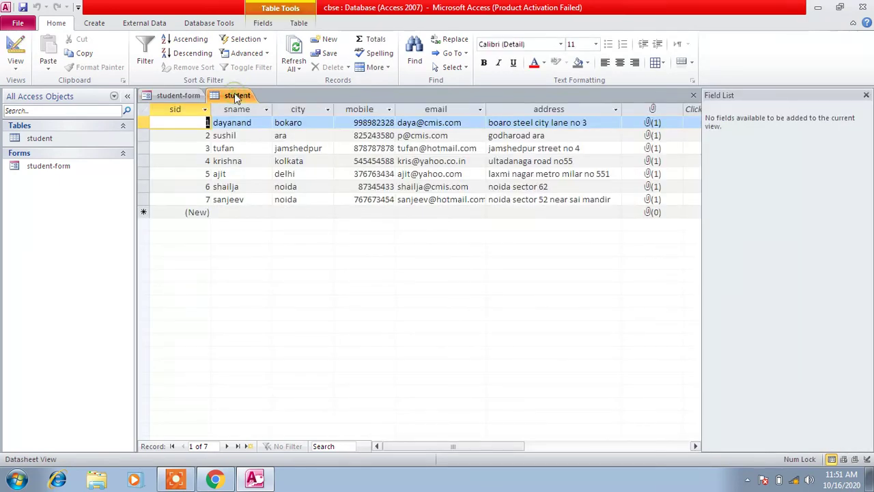
pyautogui.click(171, 96)
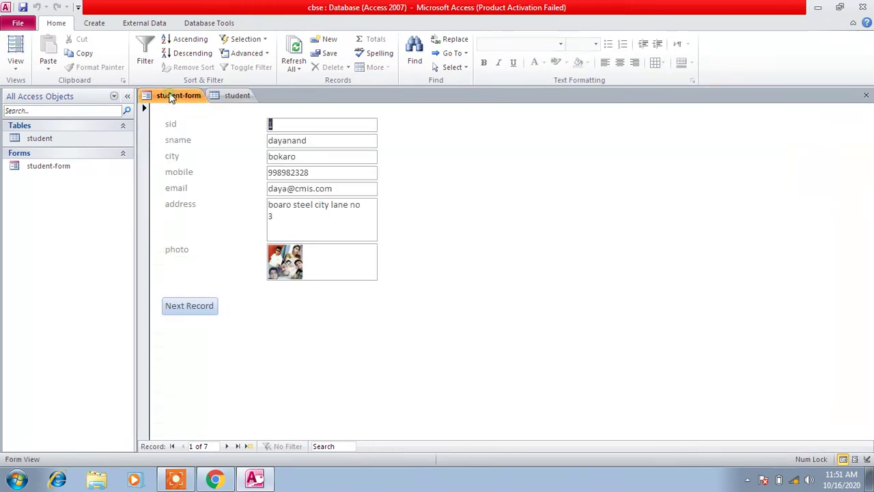
# Try the Next Record button, dismiss the FindRecord error and stop all macros
pyautogui.click(197, 309)
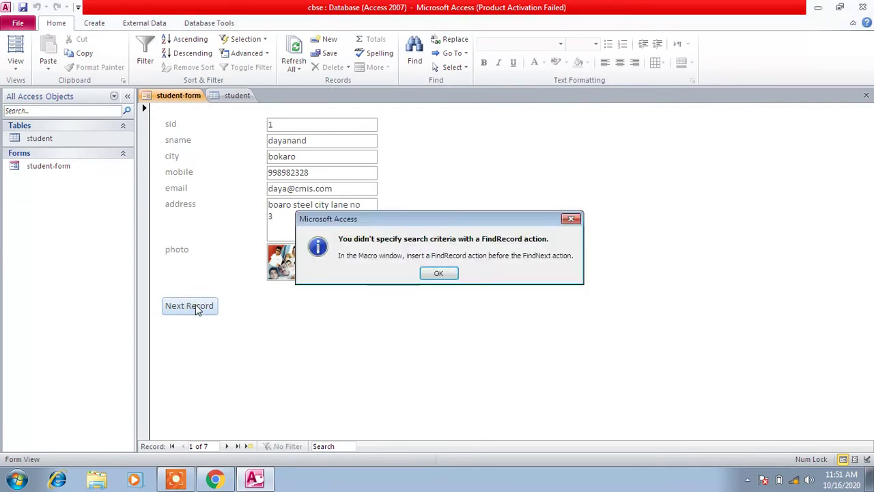
pyautogui.click(438, 273)
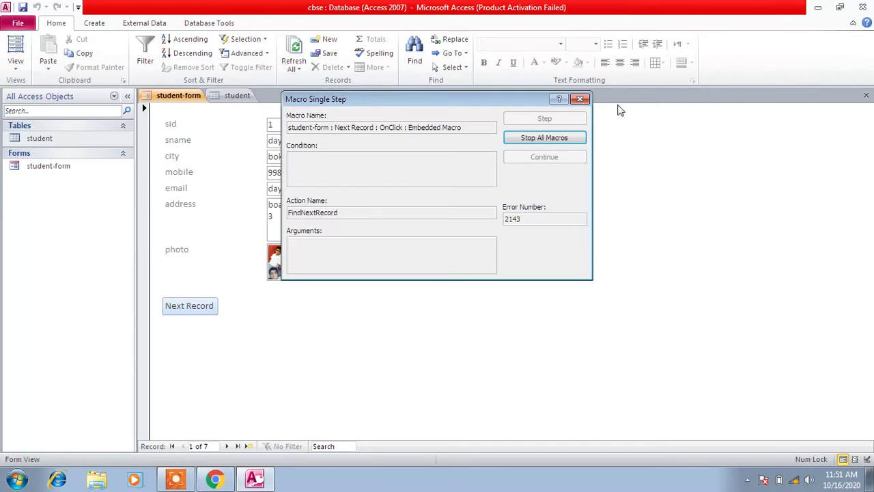
pyautogui.click(579, 99)
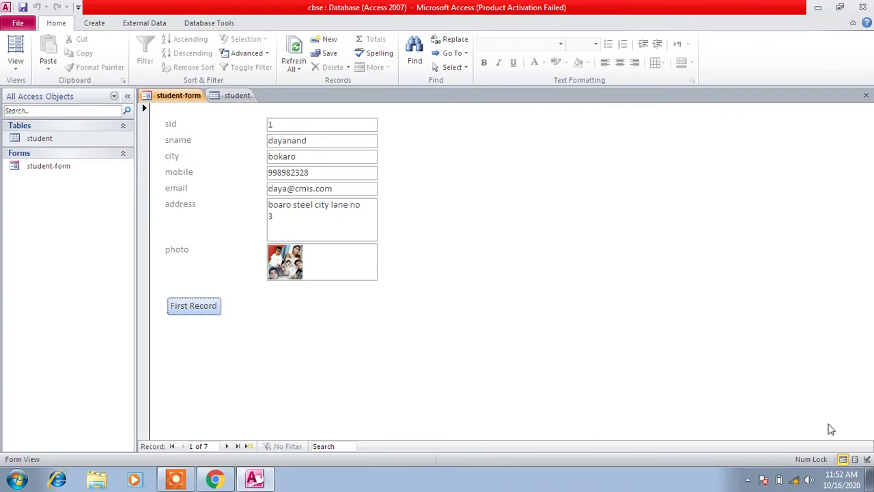
# Step through the student records with the navigation bar, past the last to a blank record, then back to record 1
pyautogui.click(864, 460)
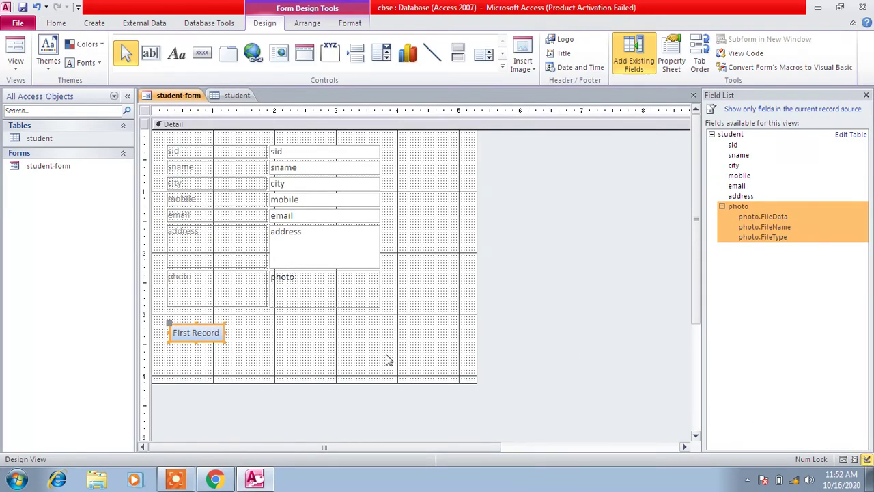
pyautogui.click(843, 459)
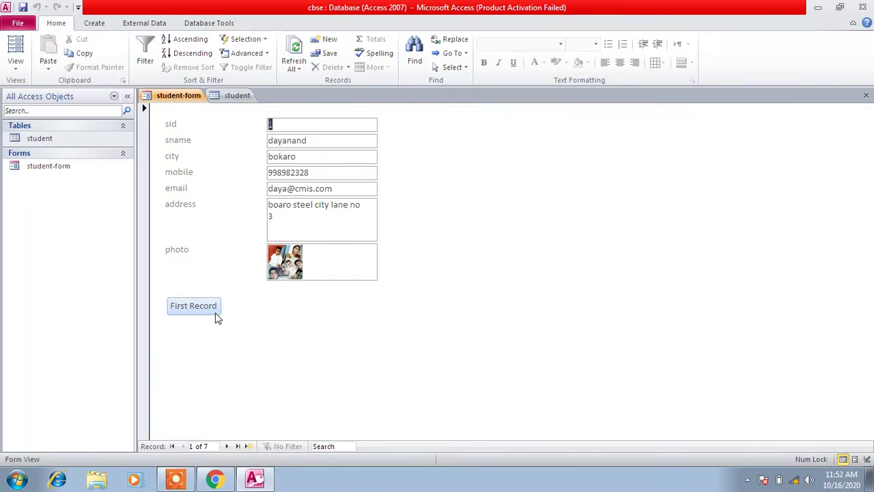
pyautogui.click(228, 446)
pyautogui.click(228, 447)
pyautogui.click(228, 447)
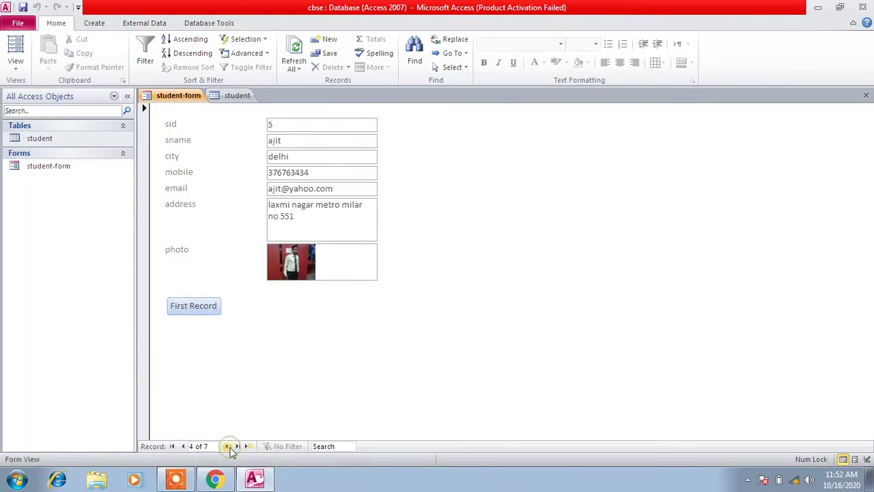
pyautogui.click(228, 446)
pyautogui.click(229, 446)
pyautogui.click(228, 447)
pyautogui.click(228, 447)
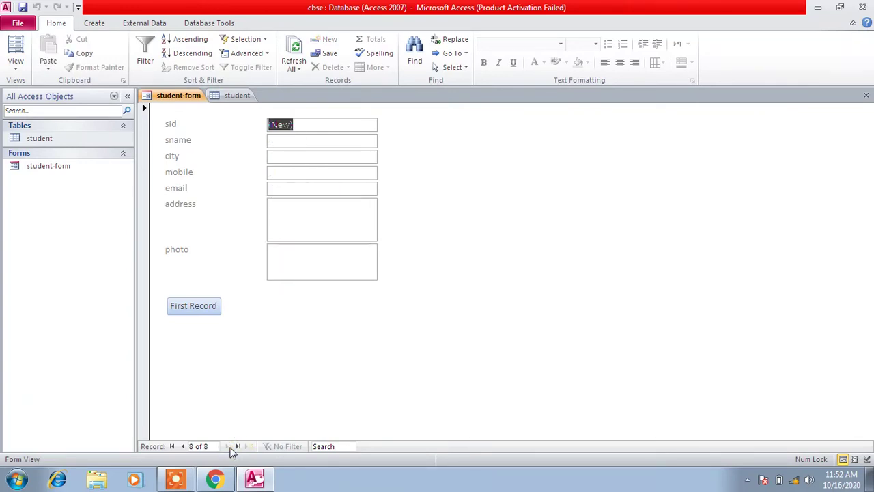
pyautogui.click(173, 446)
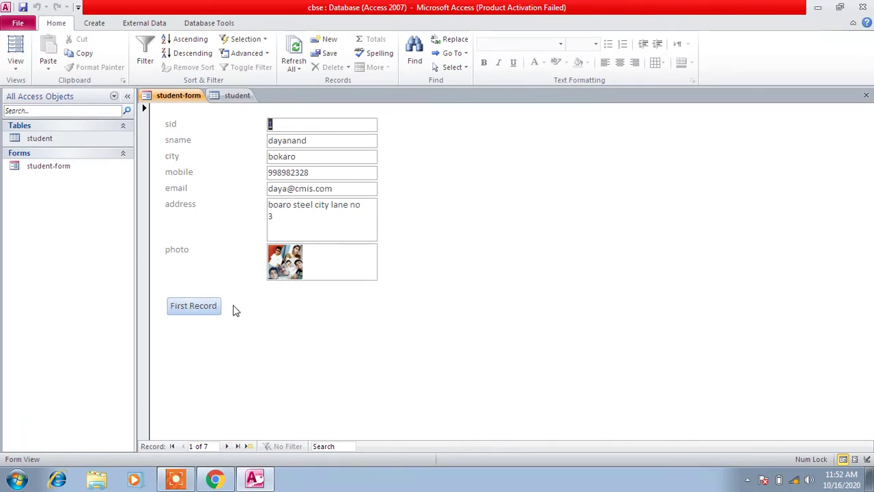
pyautogui.click(227, 446)
pyautogui.click(226, 446)
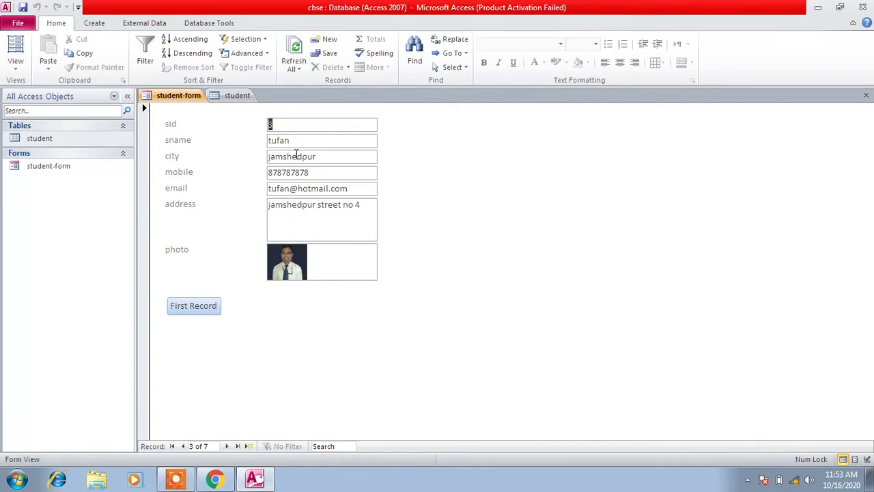
# Check against the student table that First Record returns to record 1, then switch to Design View
pyautogui.click(242, 96)
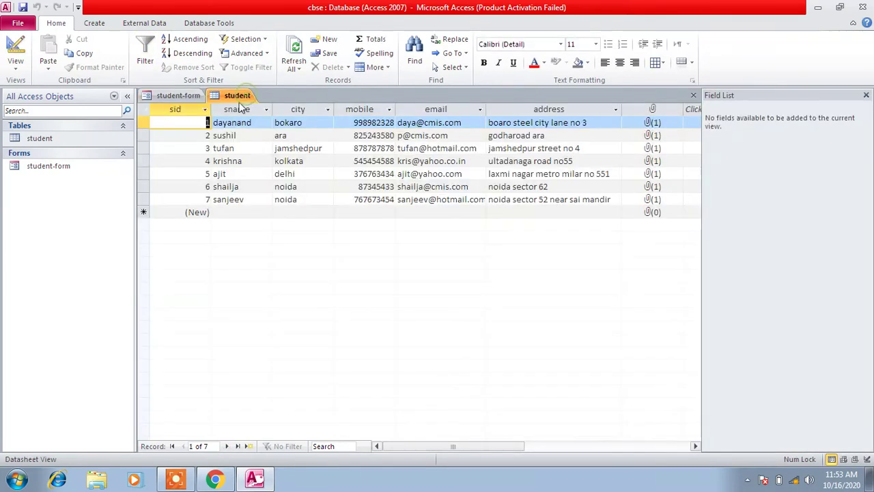
pyautogui.click(182, 99)
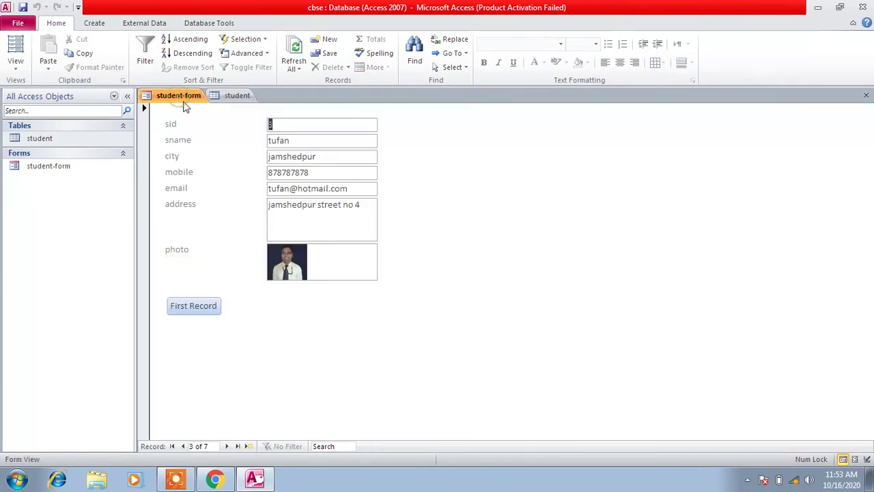
pyautogui.click(197, 308)
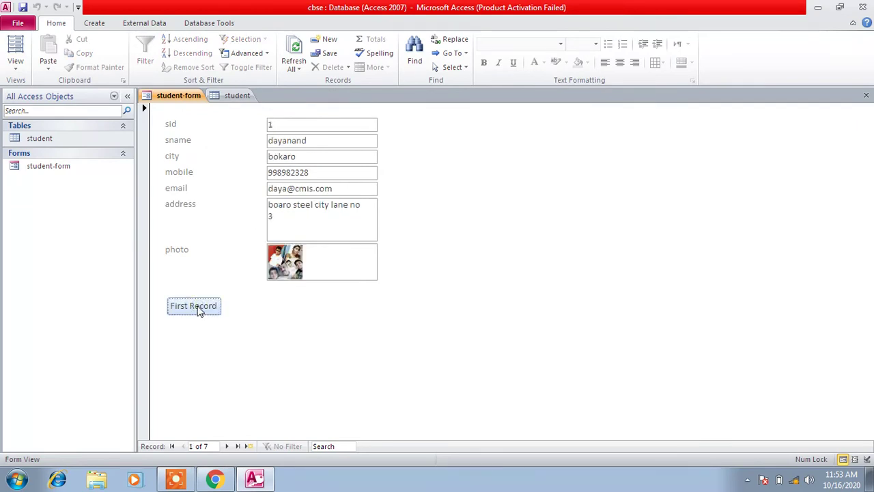
pyautogui.click(238, 97)
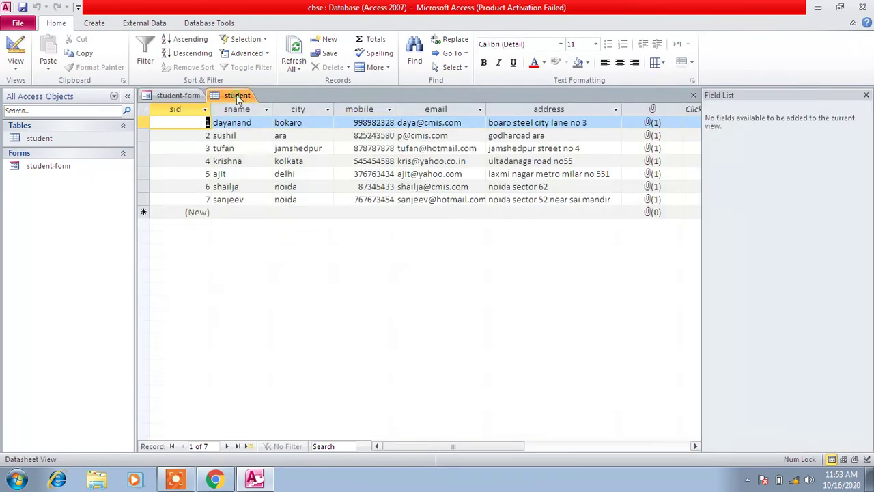
pyautogui.click(174, 96)
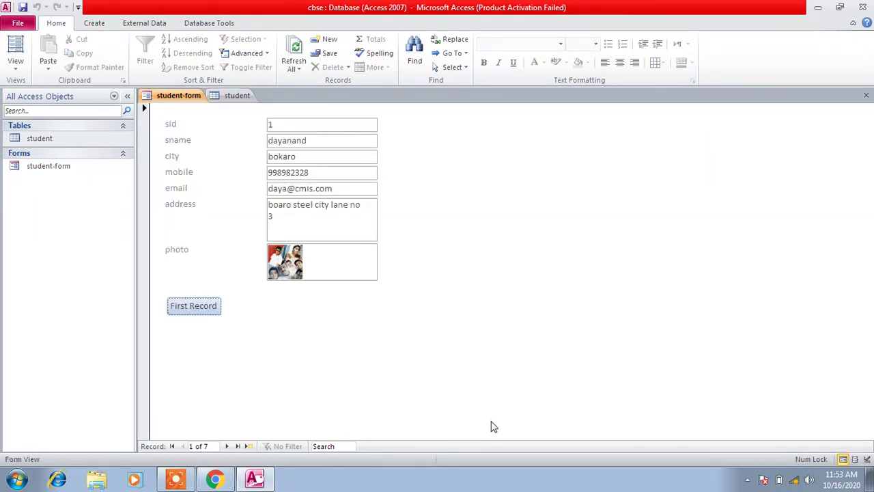
pyautogui.click(867, 460)
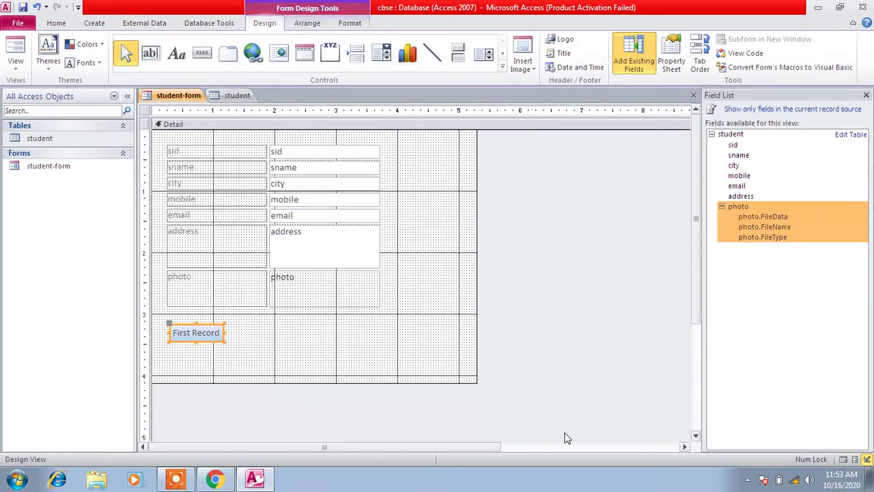
# Add a text button beside First Record with the Go To Last Record action, named 'Last Record'
pyautogui.click(207, 57)
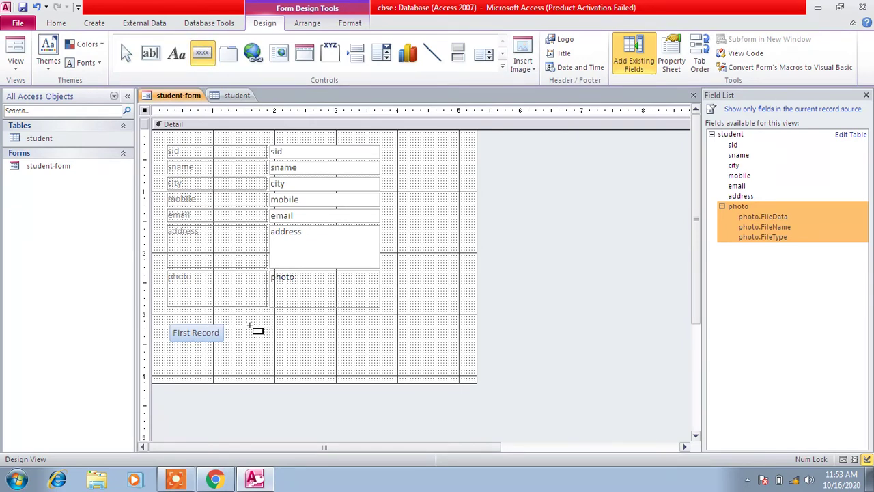
pyautogui.moveTo(242, 326); pyautogui.dragTo(300, 342)
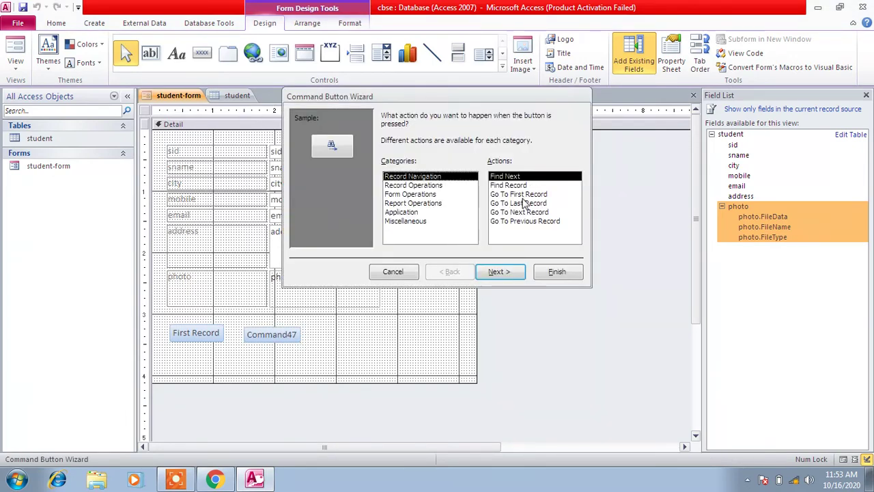
pyautogui.click(523, 195)
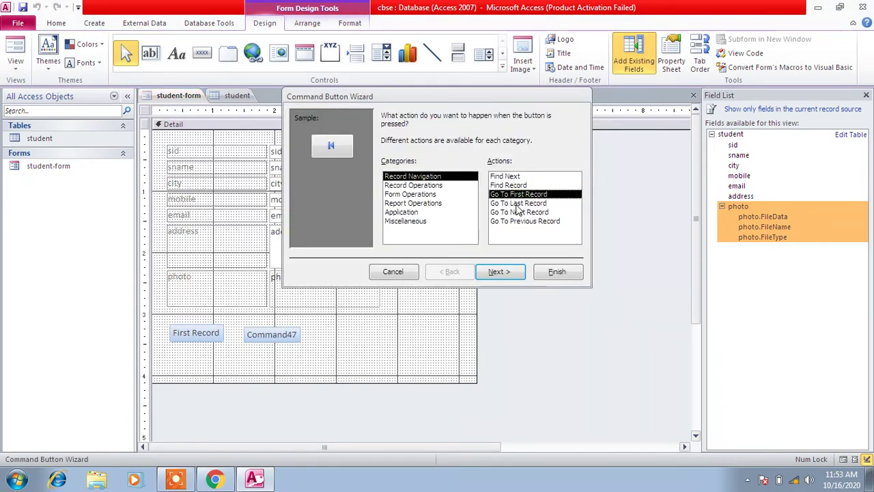
pyautogui.click(517, 204)
pyautogui.click(497, 271)
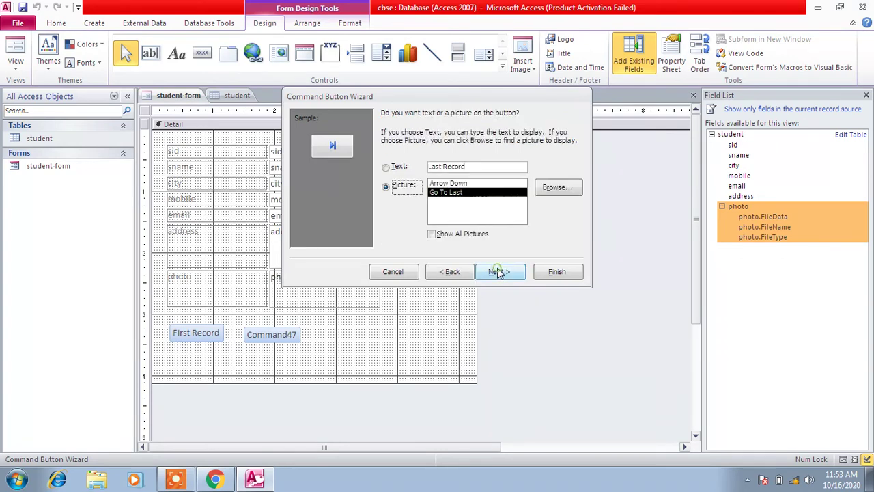
pyautogui.click(410, 165)
pyautogui.hotkey('ctrl', 'c')
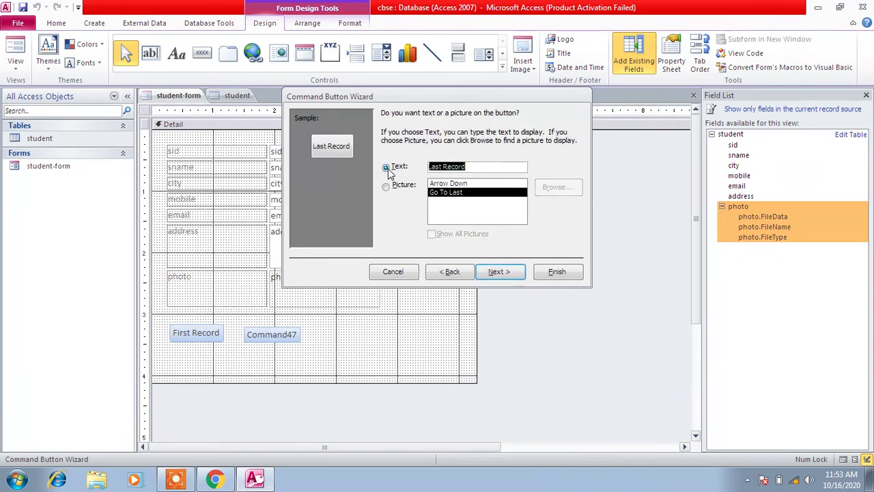
pyautogui.click(502, 272)
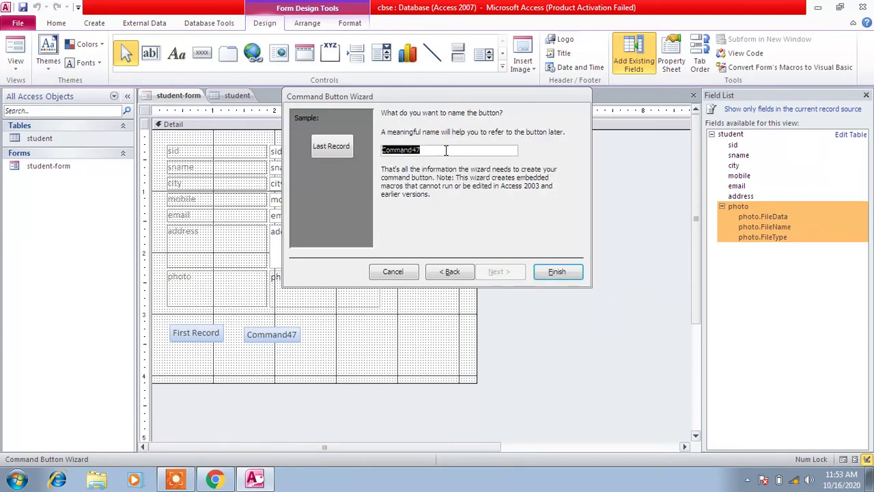
pyautogui.hotkey('ctrl', 'v')
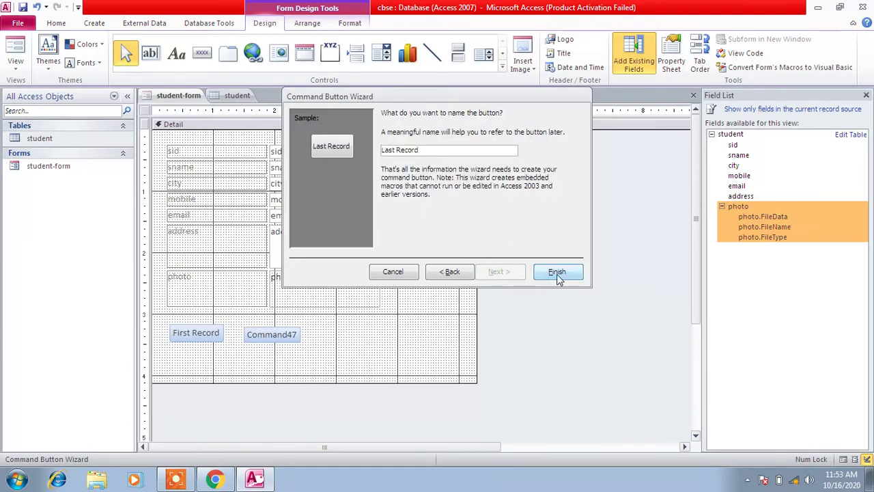
pyautogui.click(556, 272)
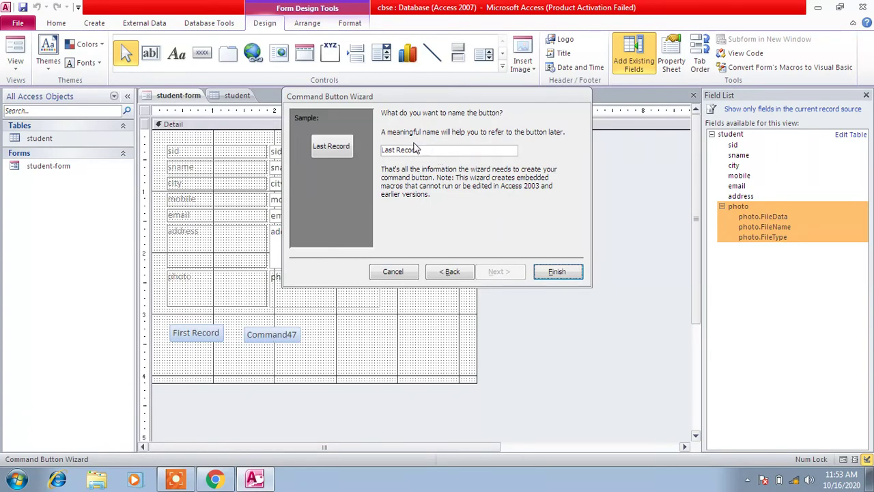
pyautogui.click(557, 271)
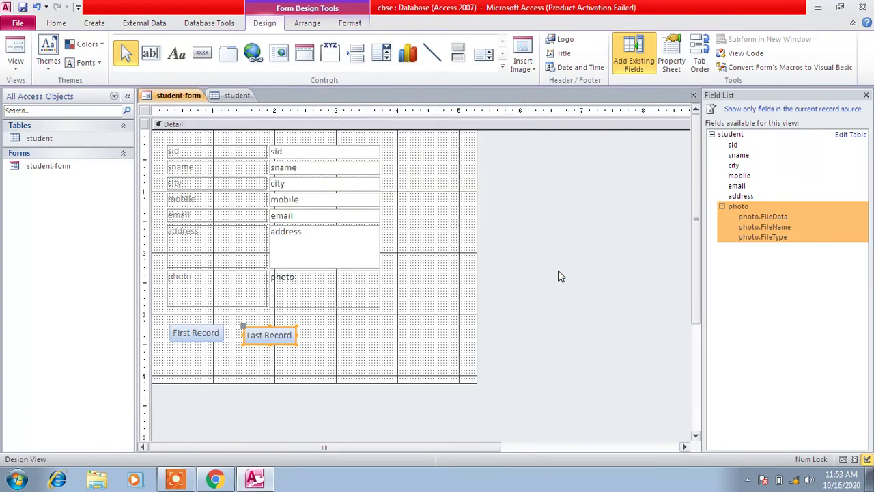
# Make the Last Record button slightly taller and switch the form to Form View
pyautogui.click(271, 326)
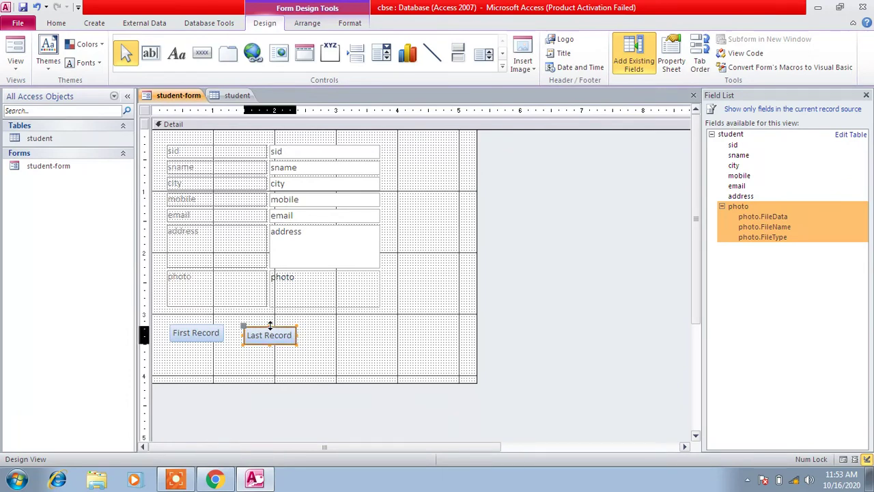
pyautogui.moveTo(271, 322); pyautogui.dragTo(301, 333)
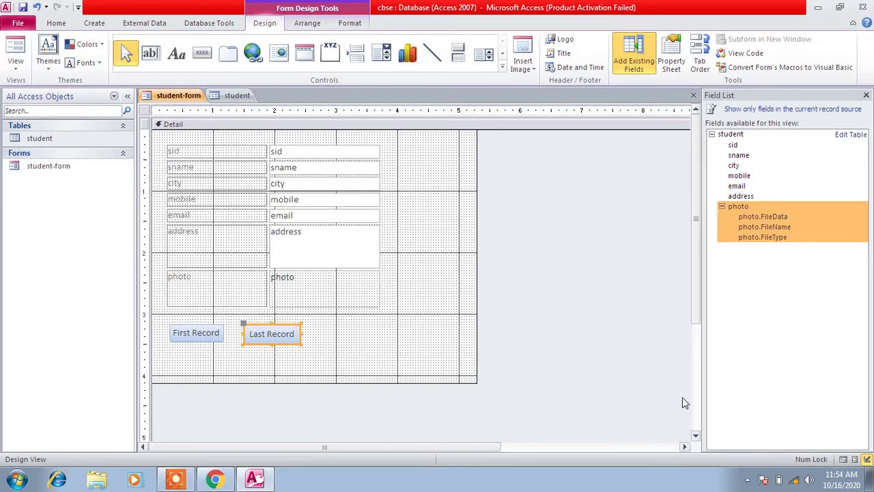
pyautogui.click(844, 460)
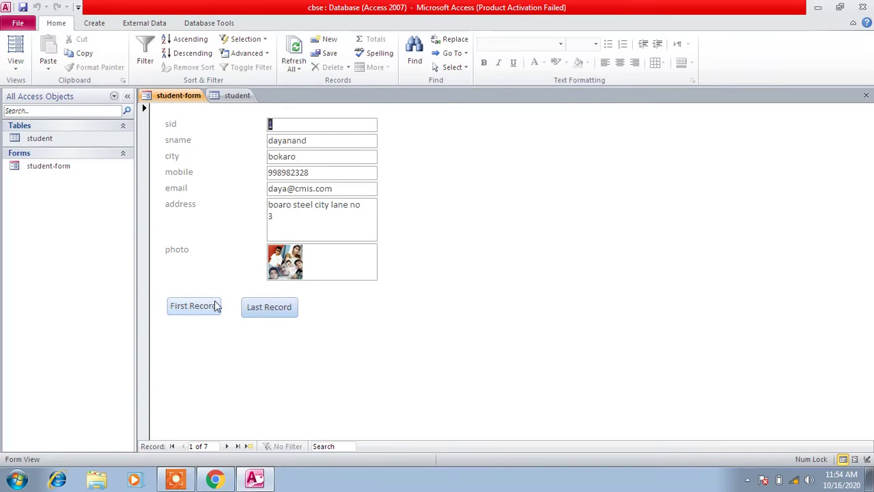
# Verify Last Record reaches record 7 and First Record reaches record 1, then return to Design View
pyautogui.click(237, 95)
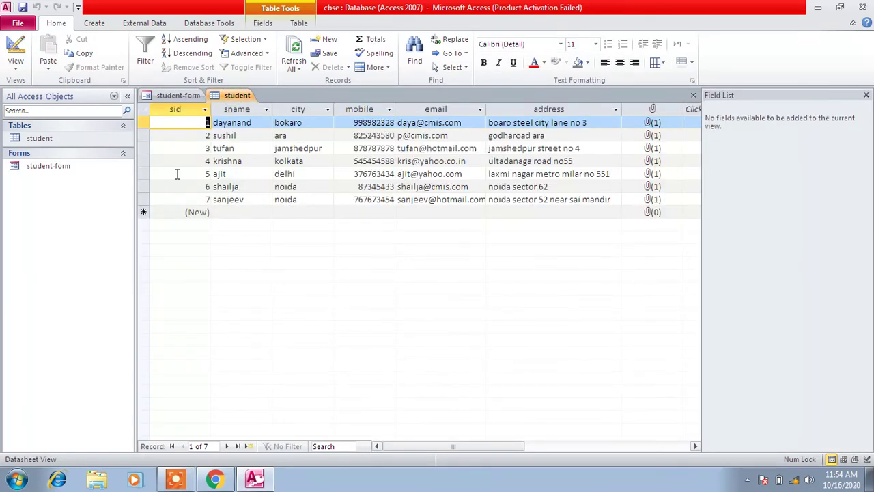
pyautogui.click(177, 97)
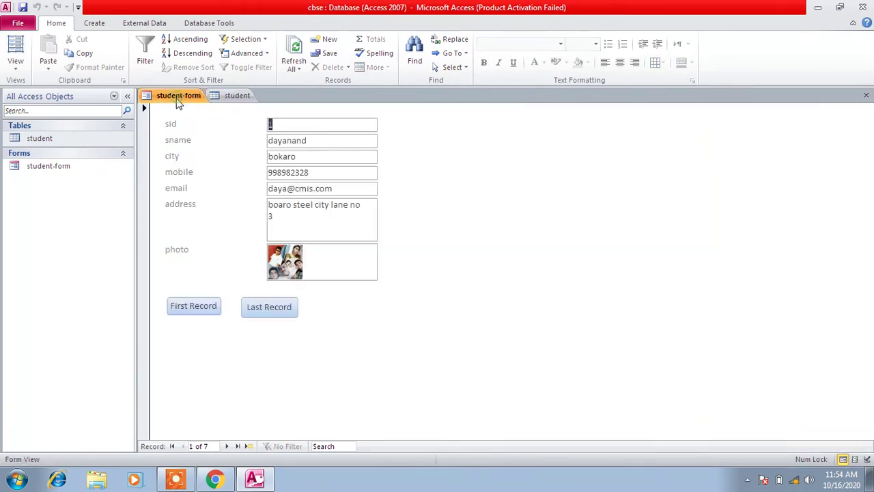
pyautogui.click(269, 308)
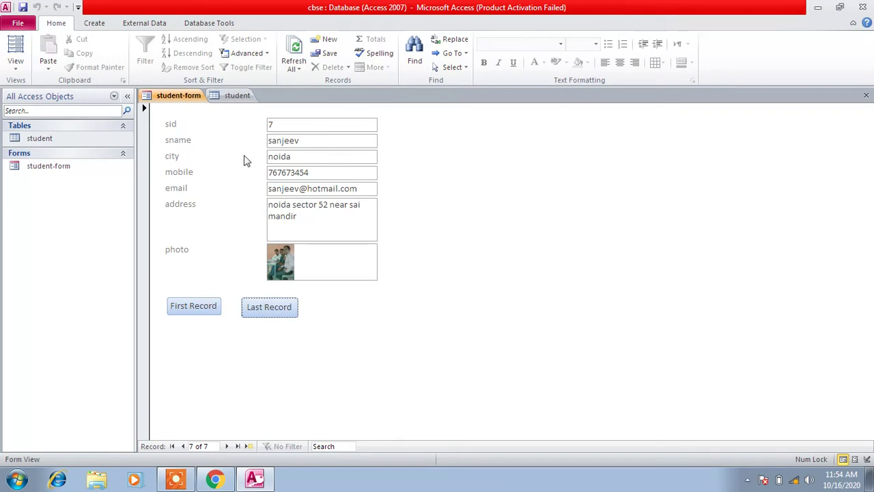
pyautogui.click(226, 95)
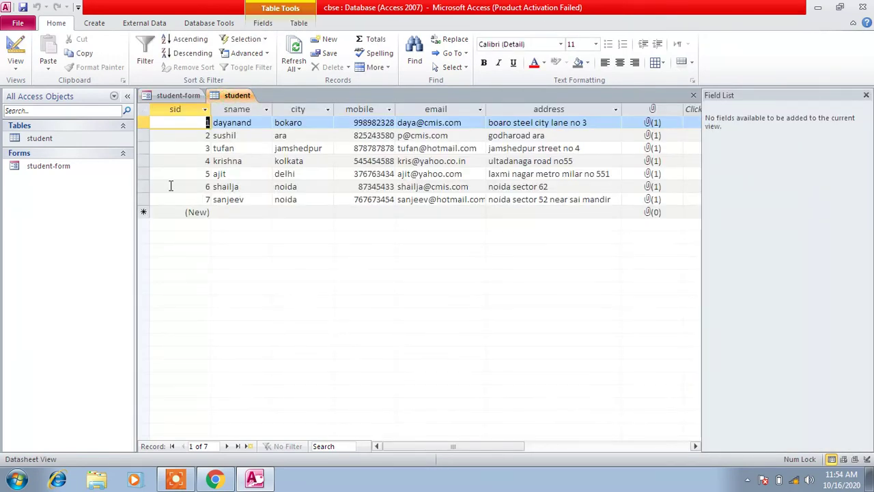
pyautogui.click(176, 95)
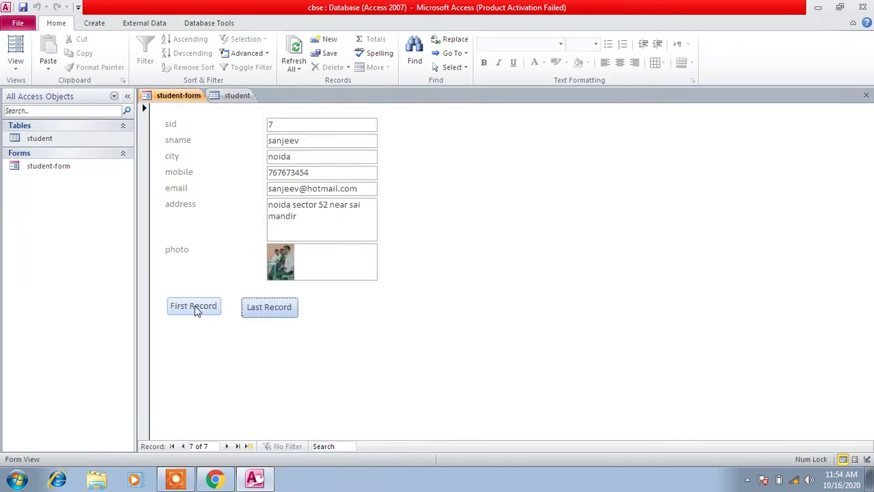
pyautogui.click(195, 307)
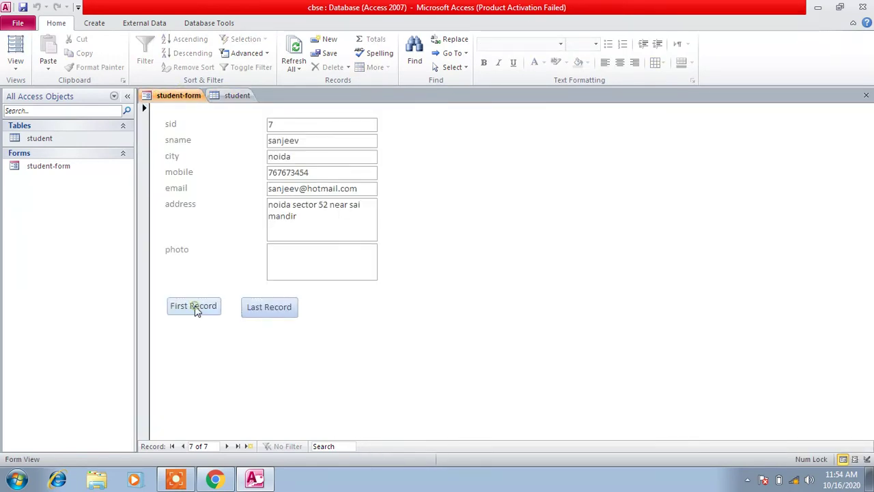
pyautogui.click(273, 307)
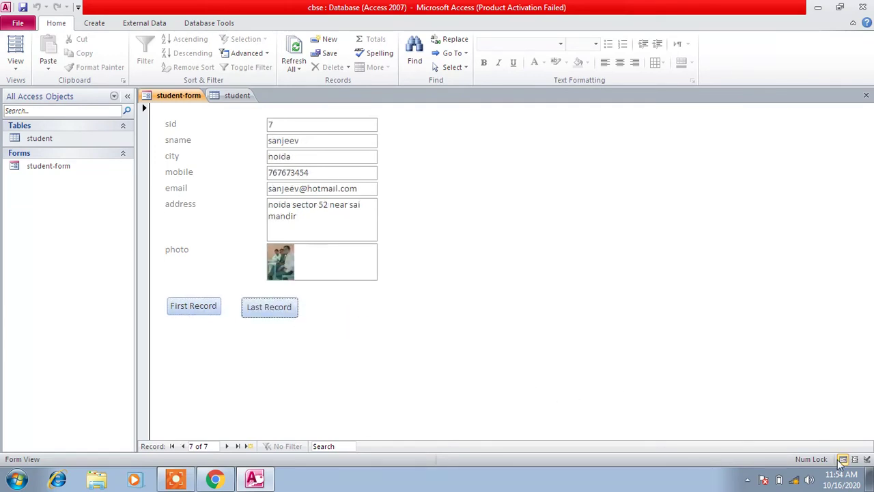
pyautogui.click(867, 459)
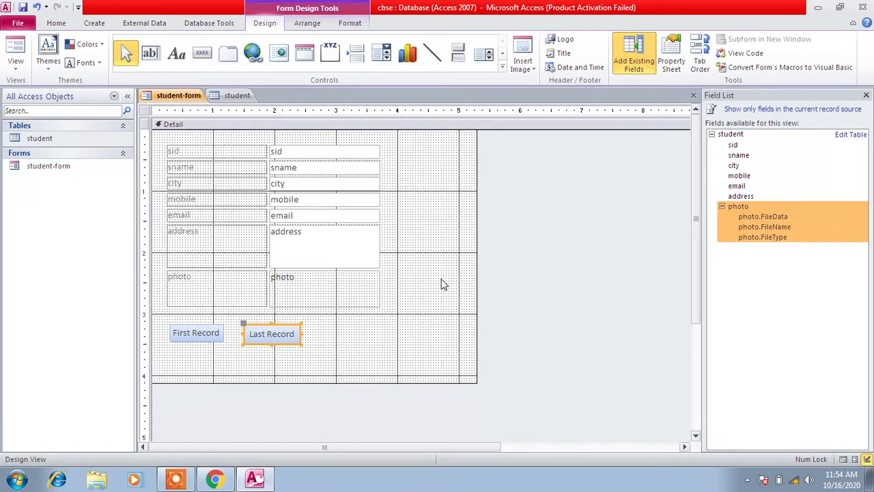
# Draw a button right of Last Record with the Go To Next Record action, text and name 'Next Record'
pyautogui.click(201, 54)
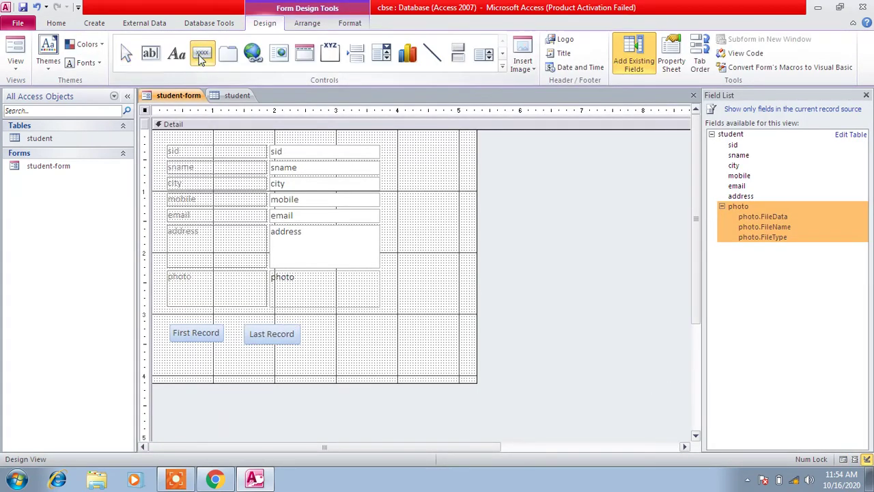
pyautogui.moveTo(313, 325); pyautogui.dragTo(373, 345)
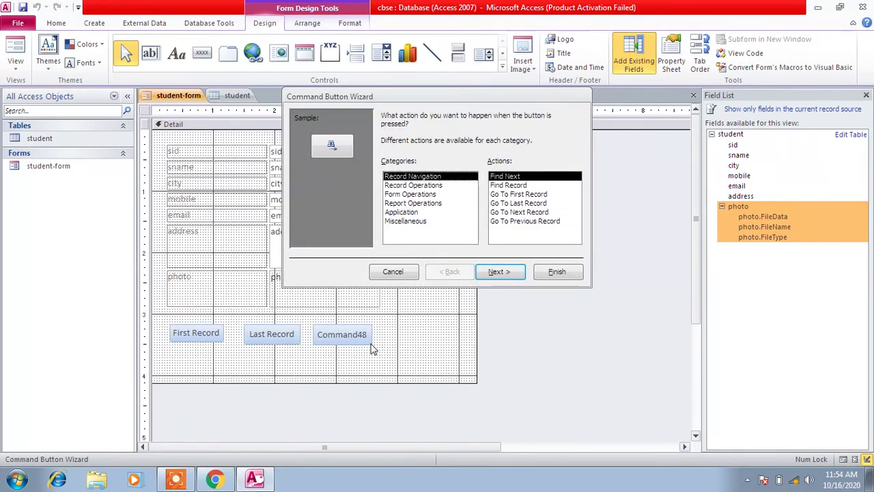
pyautogui.click(520, 194)
pyautogui.click(532, 204)
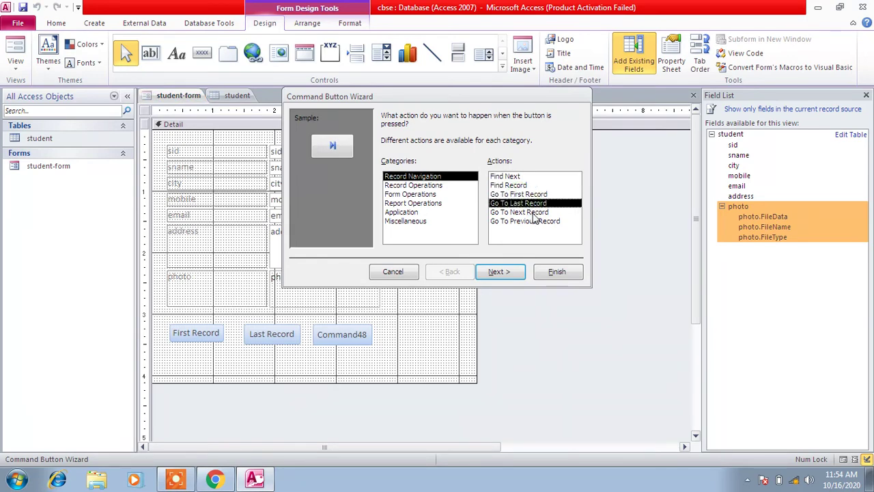
pyautogui.click(535, 213)
pyautogui.click(502, 271)
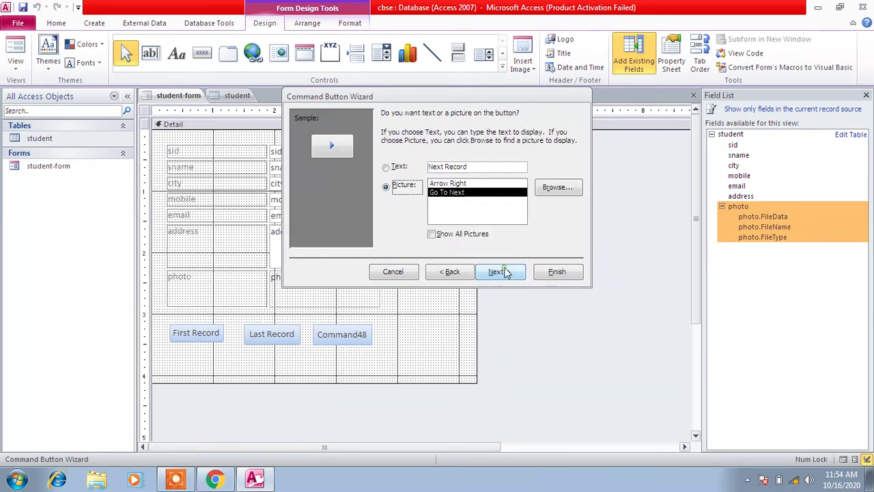
pyautogui.click(386, 166)
pyautogui.moveTo(470, 166); pyautogui.dragTo(426, 173)
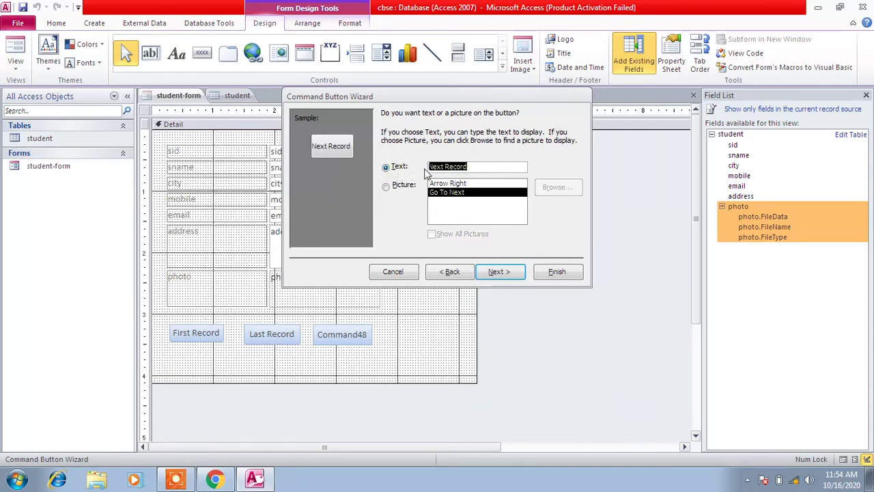
pyautogui.click(499, 271)
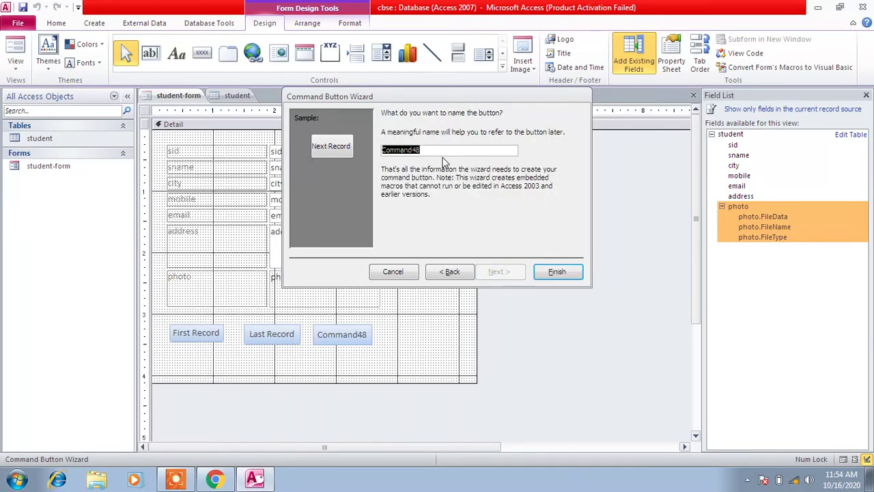
pyautogui.write('Next Record')
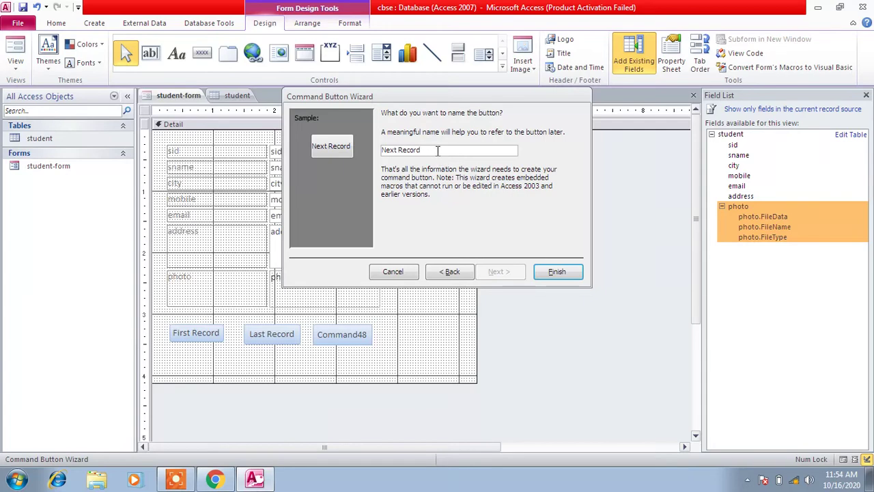
pyautogui.click(549, 273)
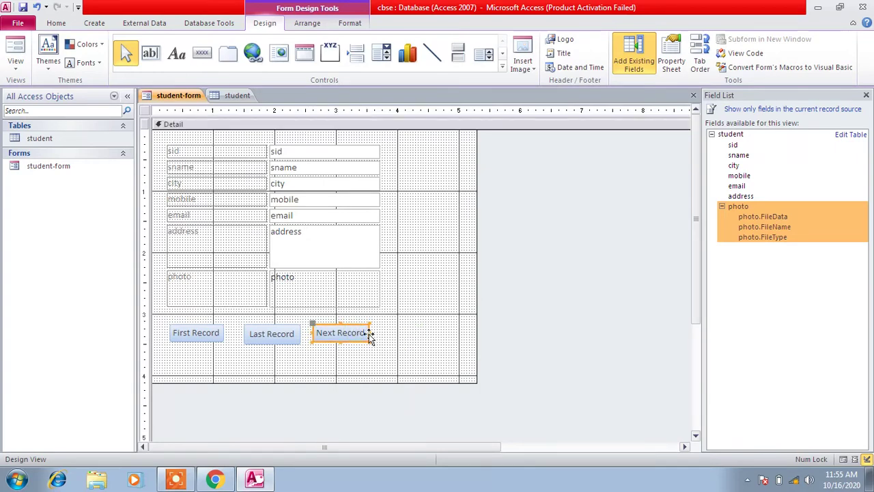
# Widen Next Record and swap it with Last Record so the order reads First, Next, Last
pyautogui.moveTo(369, 333); pyautogui.dragTo(345, 345)
pyautogui.click(321, 356)
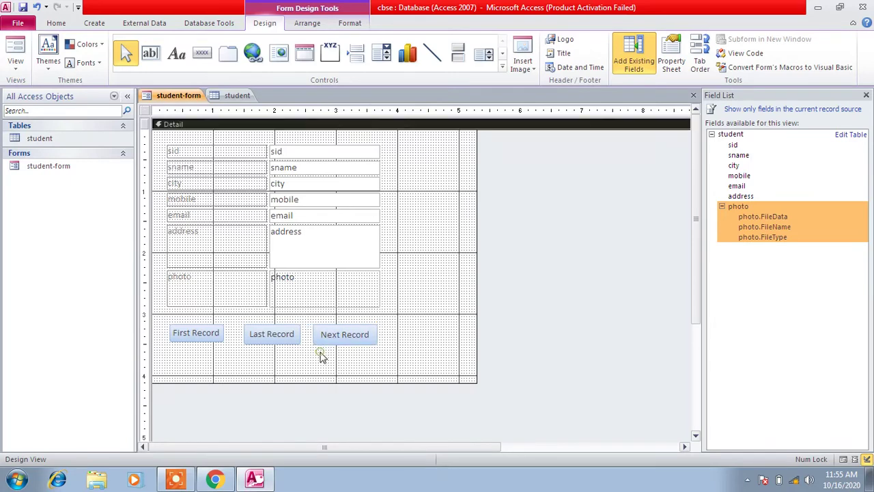
pyautogui.moveTo(271, 337); pyautogui.dragTo(292, 335)
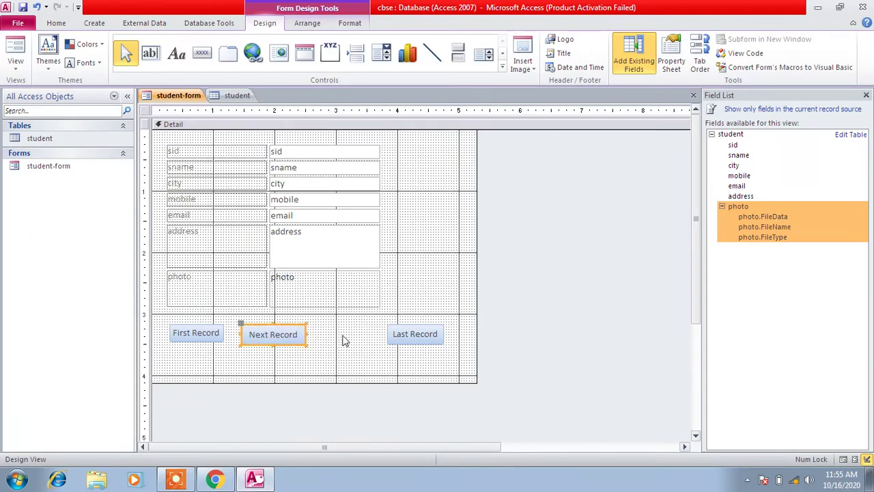
pyautogui.click(405, 337)
pyautogui.moveTo(404, 337); pyautogui.dragTo(343, 334)
pyautogui.click(419, 340)
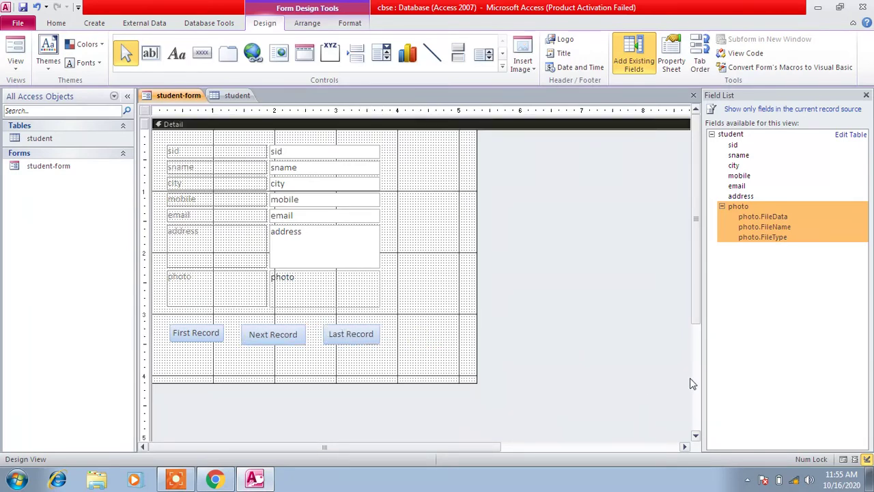
# In Form View, test the Next, Last and First Record buttons, then return to Design View
pyautogui.click(845, 460)
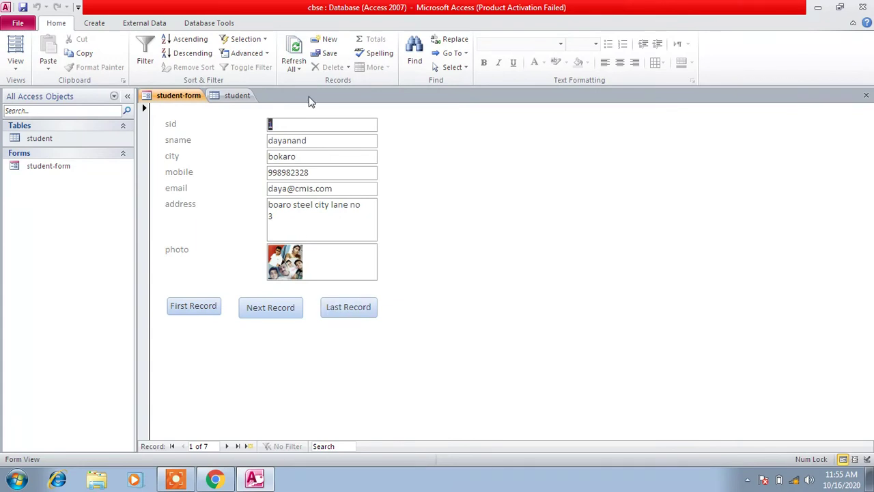
pyautogui.click(267, 309)
pyautogui.click(267, 309)
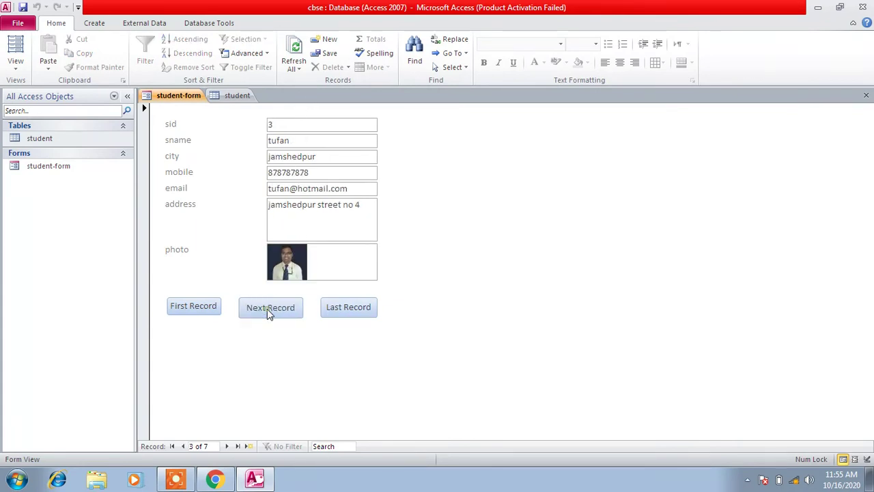
pyautogui.click(267, 308)
pyautogui.click(268, 311)
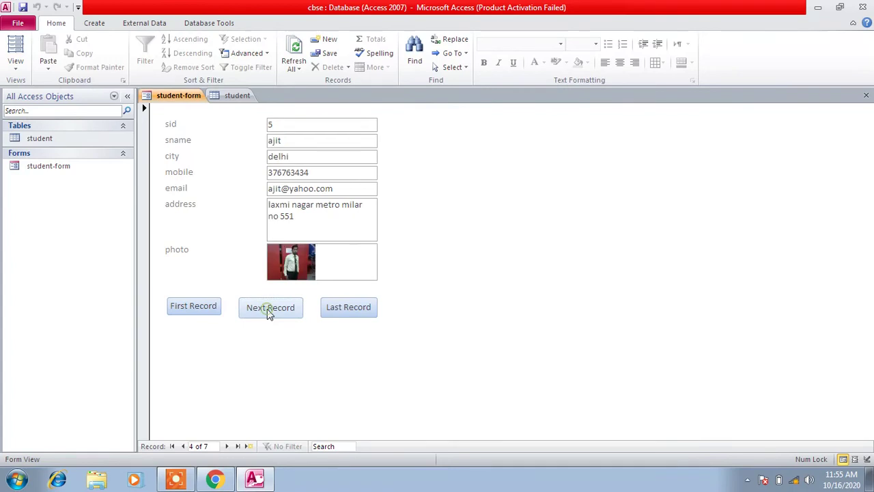
pyautogui.click(334, 308)
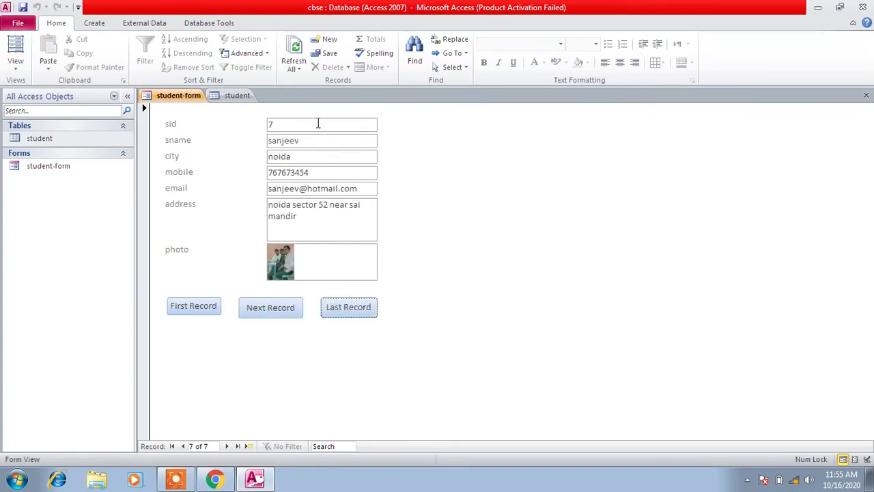
pyautogui.click(197, 307)
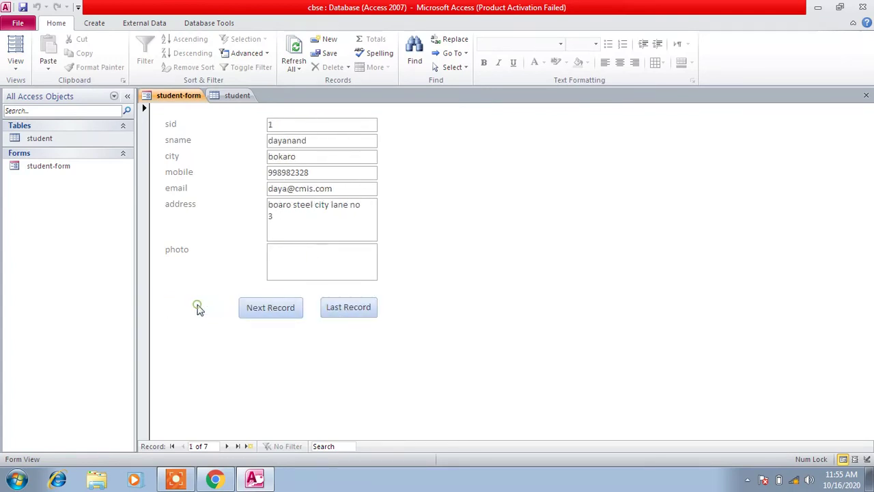
pyautogui.click(282, 308)
pyautogui.click(284, 308)
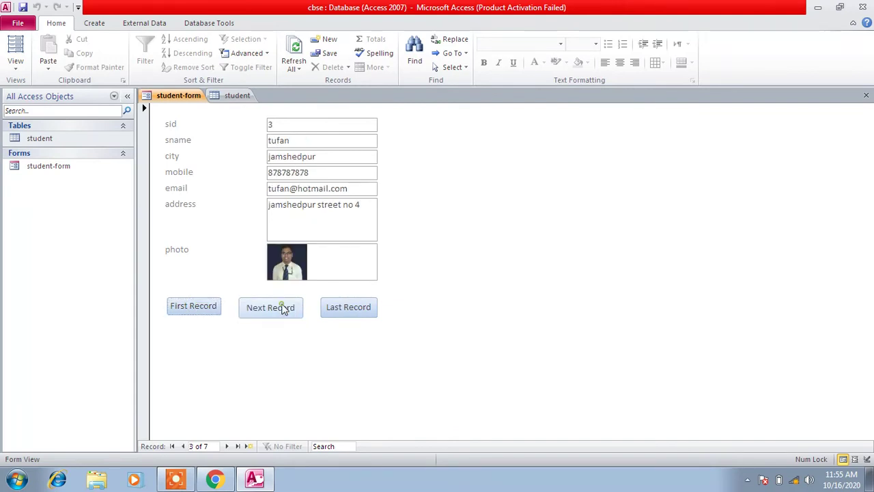
pyautogui.click(359, 310)
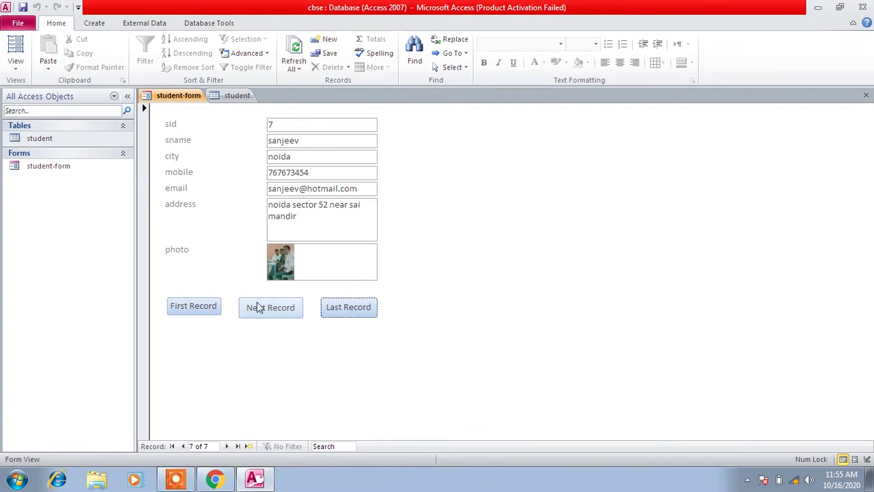
pyautogui.click(867, 459)
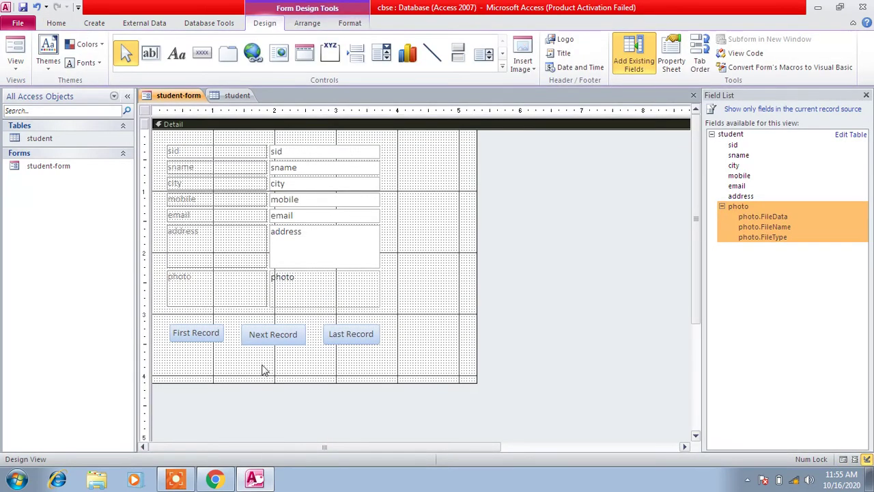
# Make the First Record button slightly taller to match the other buttons
pyautogui.click(205, 334)
pyautogui.moveTo(198, 342); pyautogui.dragTo(231, 334)
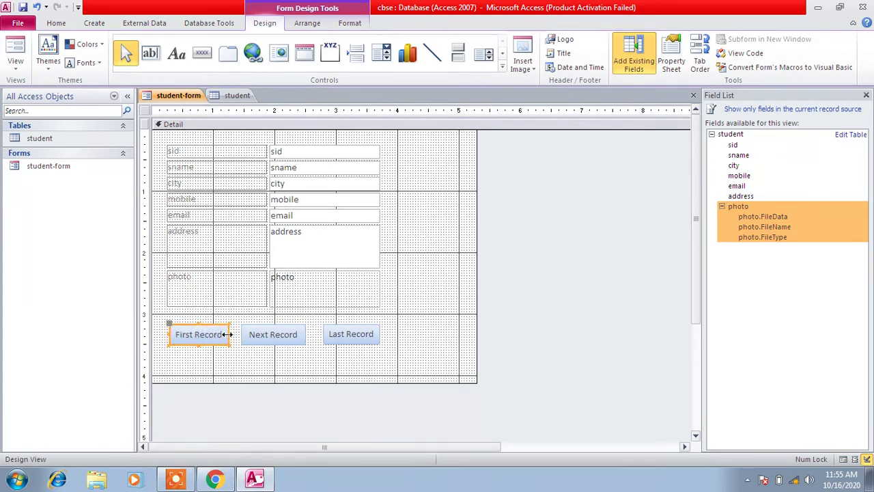
pyautogui.click(372, 337)
pyautogui.click(418, 340)
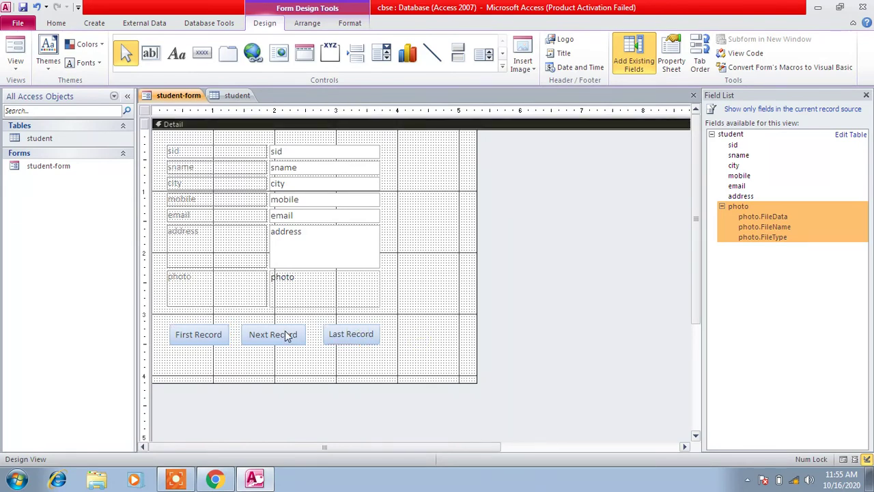
# Draw a fourth button with Go To Last Record named 'Last Record' and dismiss the duplicate-name warning
pyautogui.click(202, 55)
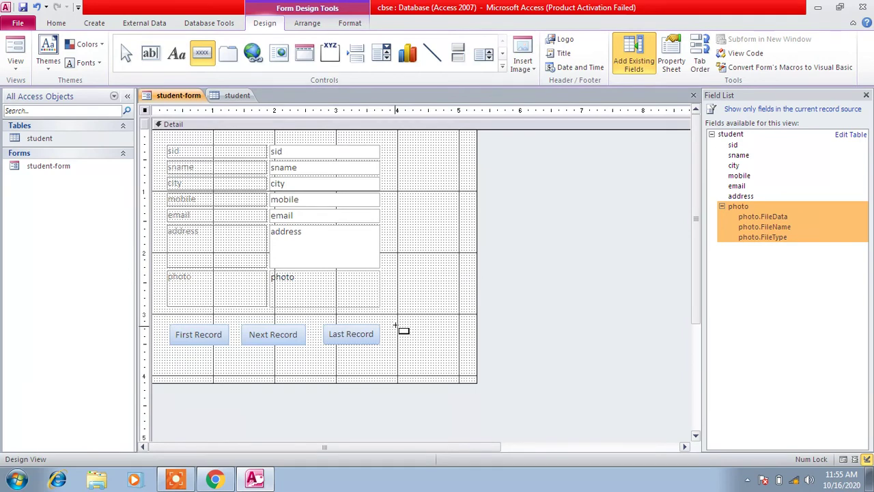
pyautogui.moveTo(395, 326); pyautogui.dragTo(451, 352)
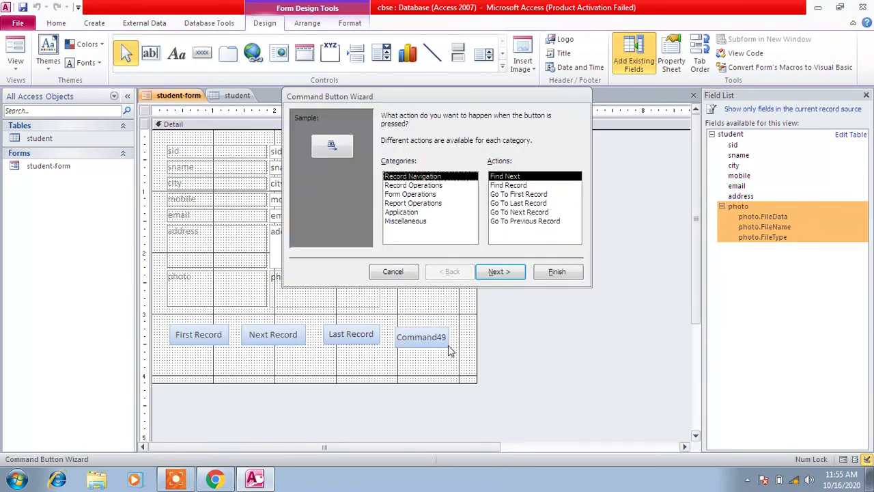
pyautogui.click(527, 213)
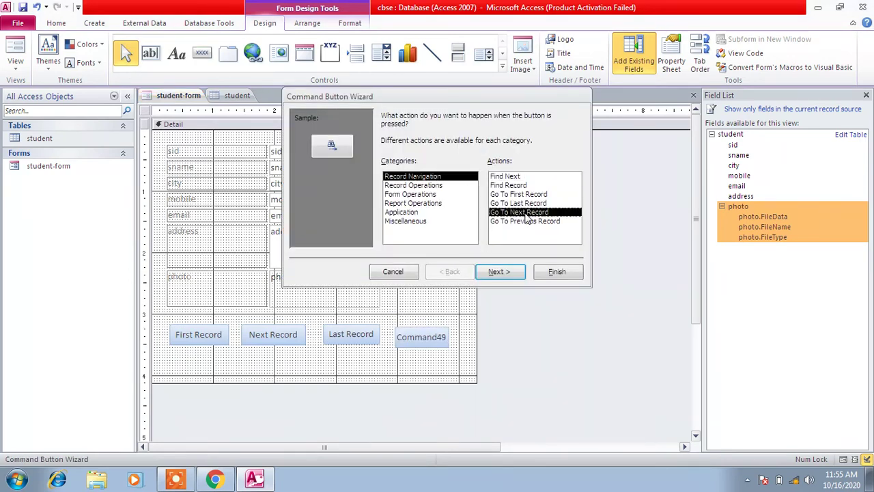
pyautogui.click(531, 203)
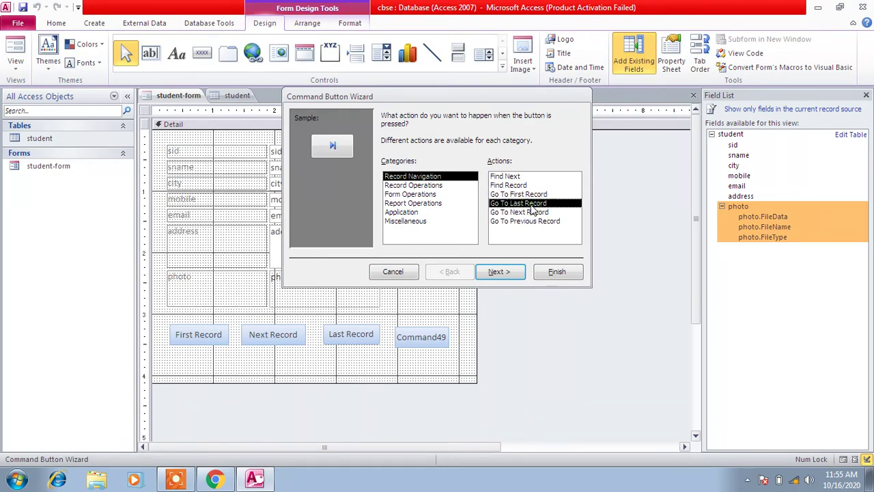
pyautogui.click(501, 272)
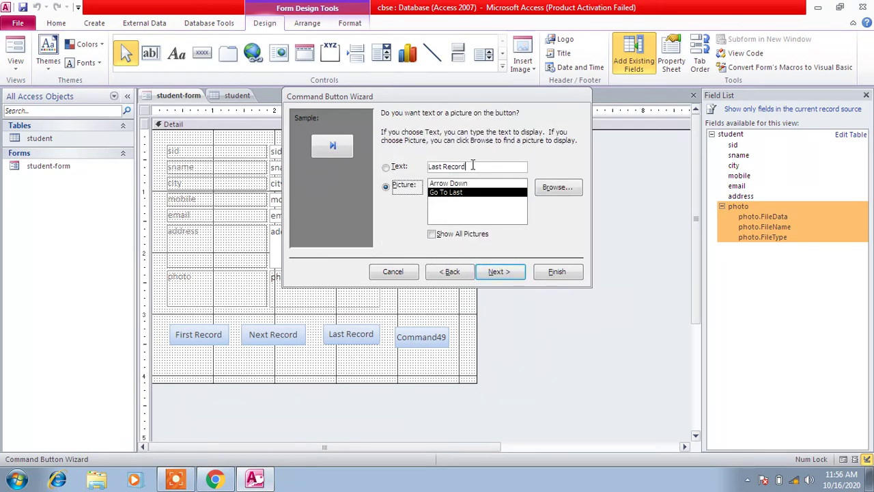
pyautogui.click(417, 164)
pyautogui.hotkey('ctrl', 'c')
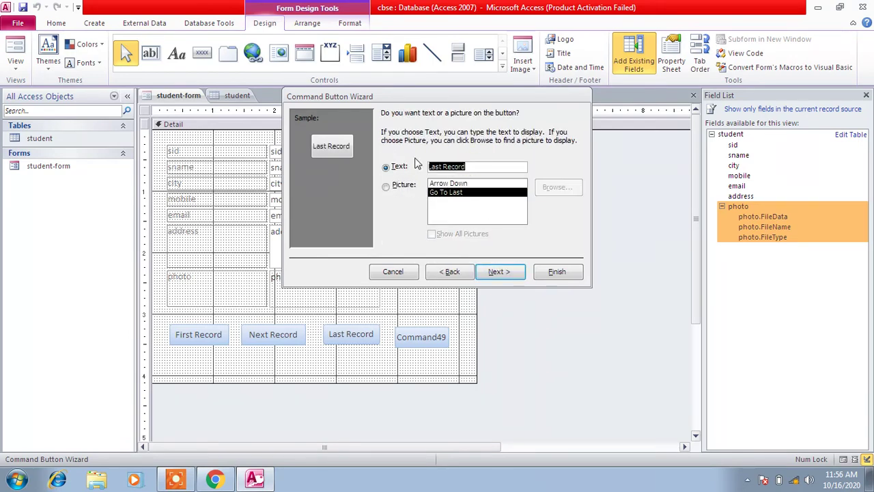
pyautogui.click(501, 272)
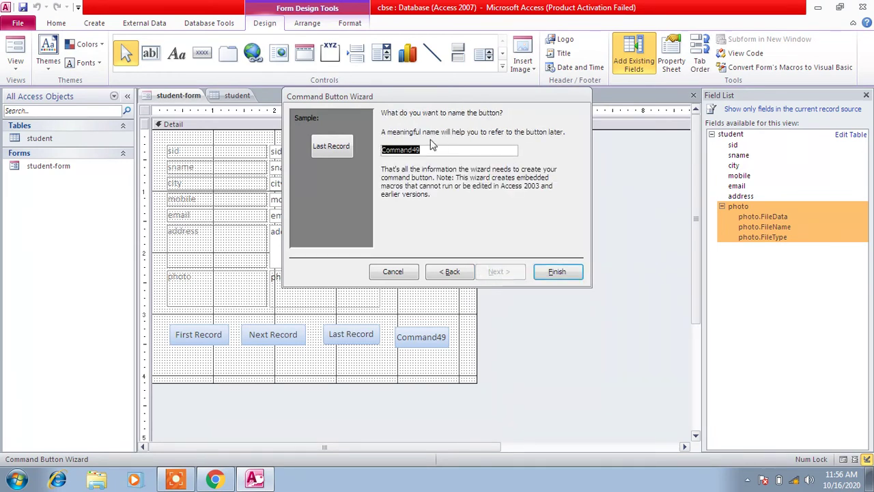
pyautogui.hotkey('ctrl', 'v')
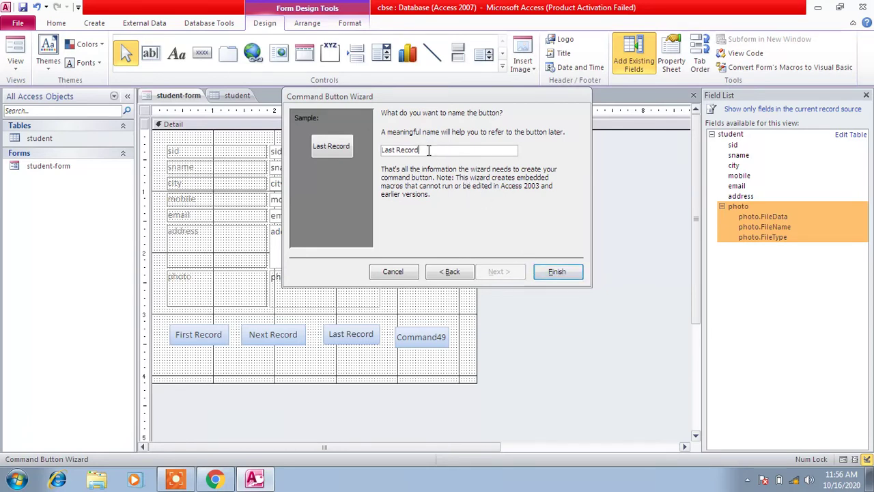
pyautogui.click(555, 272)
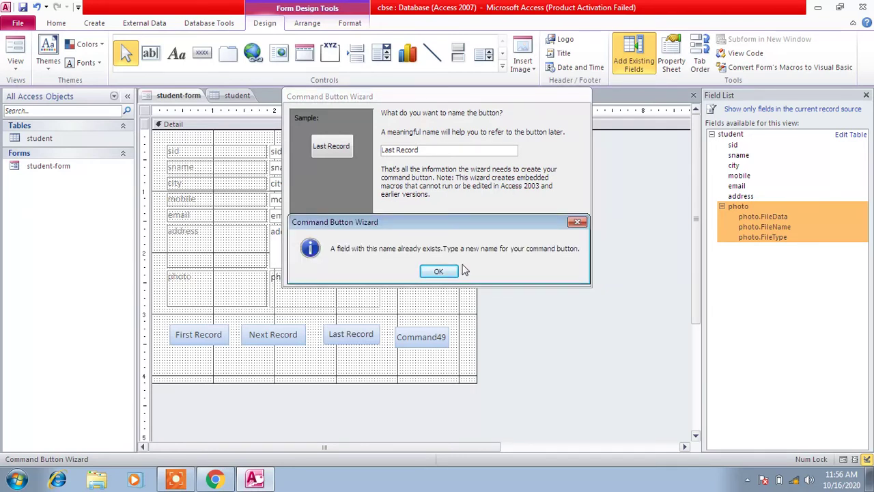
pyautogui.click(577, 222)
# Change the new button's action to Go To Previous Record, with text and name 'Previous Record'
pyautogui.click(450, 272)
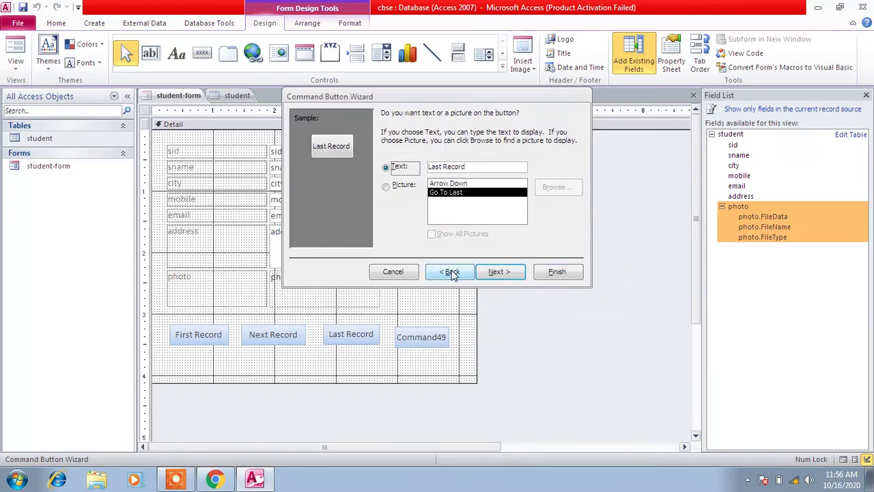
pyautogui.click(450, 272)
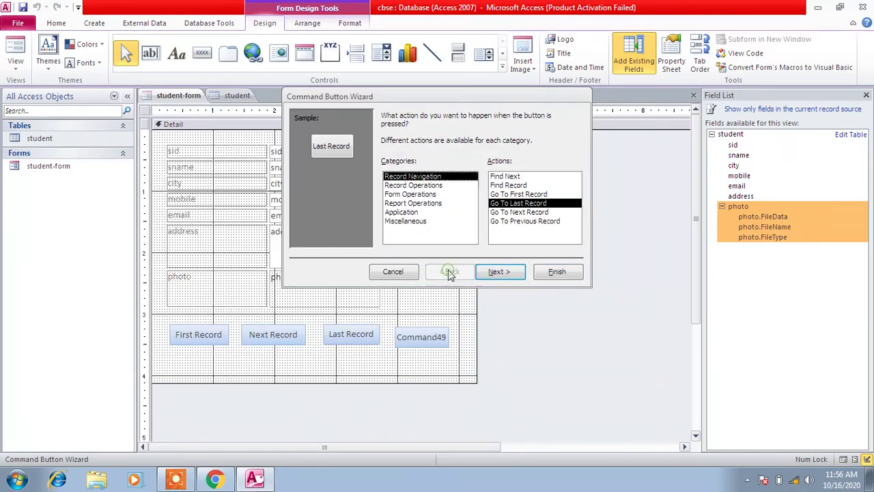
pyautogui.click(525, 221)
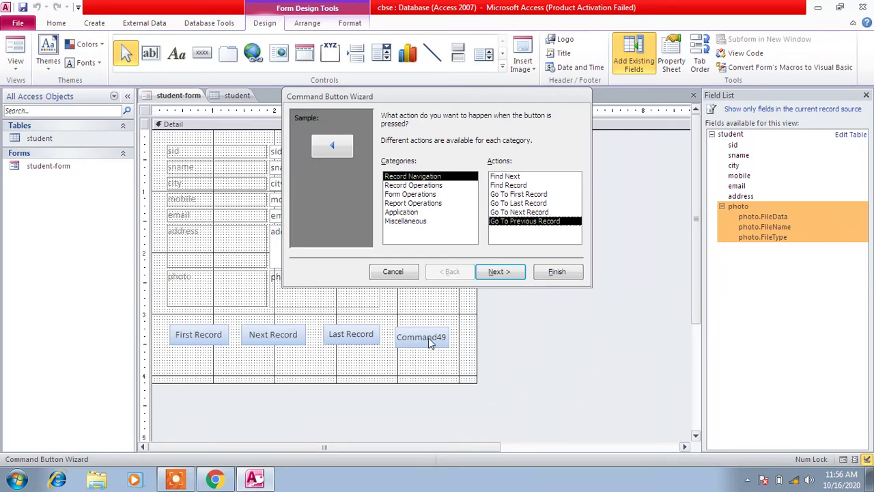
pyautogui.click(496, 272)
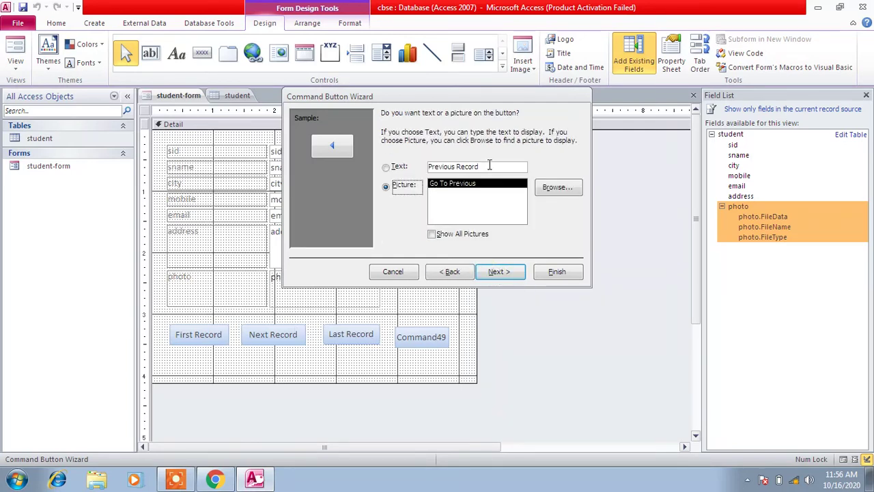
pyautogui.click(422, 168)
pyautogui.hotkey('ctrl', 'c')
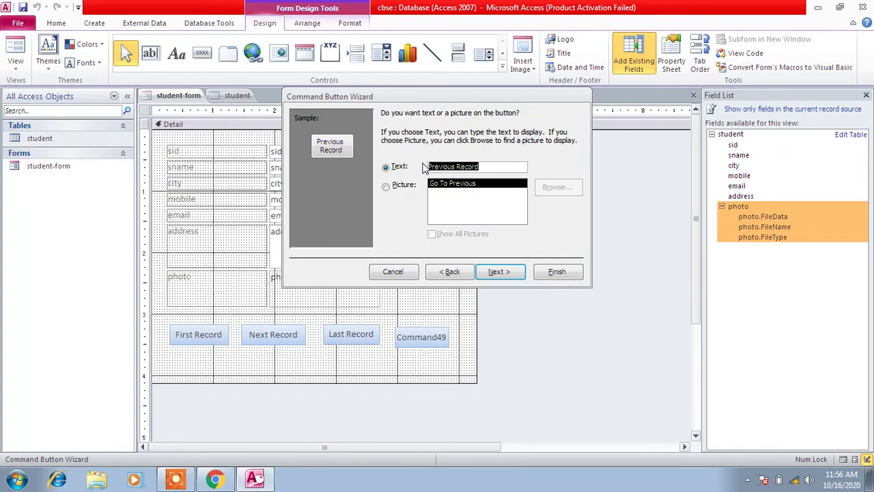
pyautogui.click(498, 272)
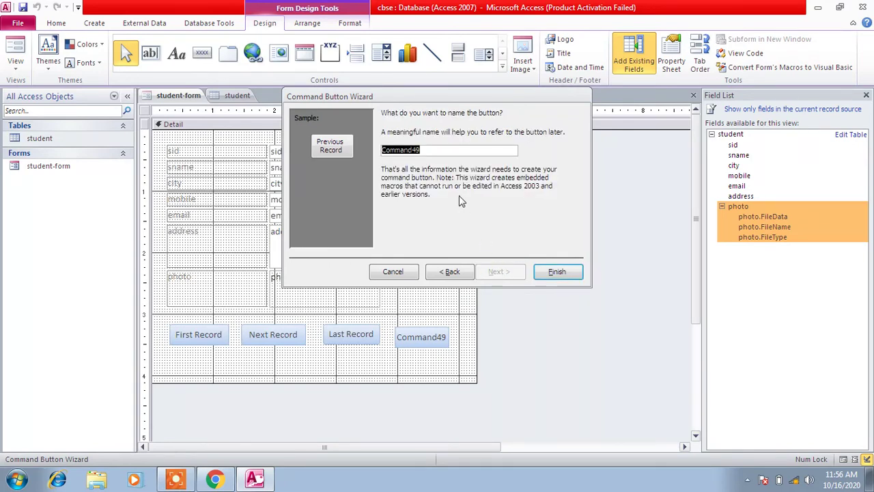
pyautogui.hotkey('ctrl', 'v')
pyautogui.click(557, 277)
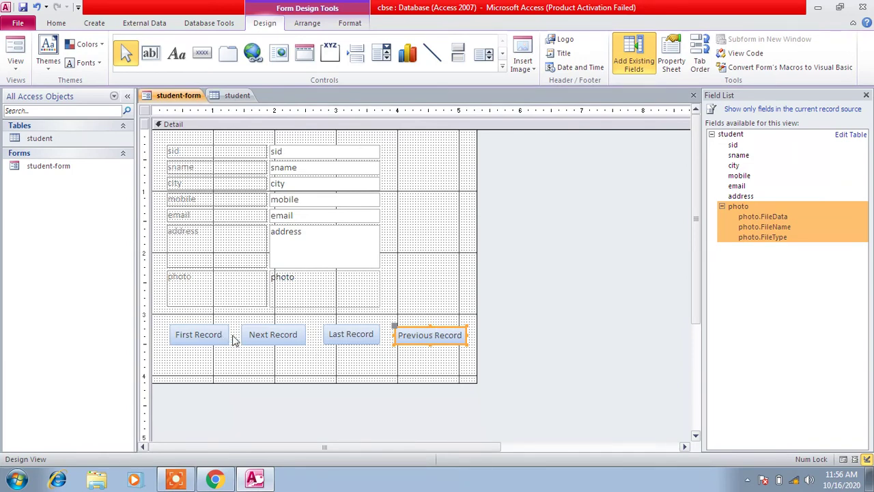
# Move Last Record down, put Previous Record in its spot, and widen First Record leftward
pyautogui.moveTo(345, 334); pyautogui.dragTo(371, 361)
pyautogui.moveTo(422, 341); pyautogui.dragTo(341, 336)
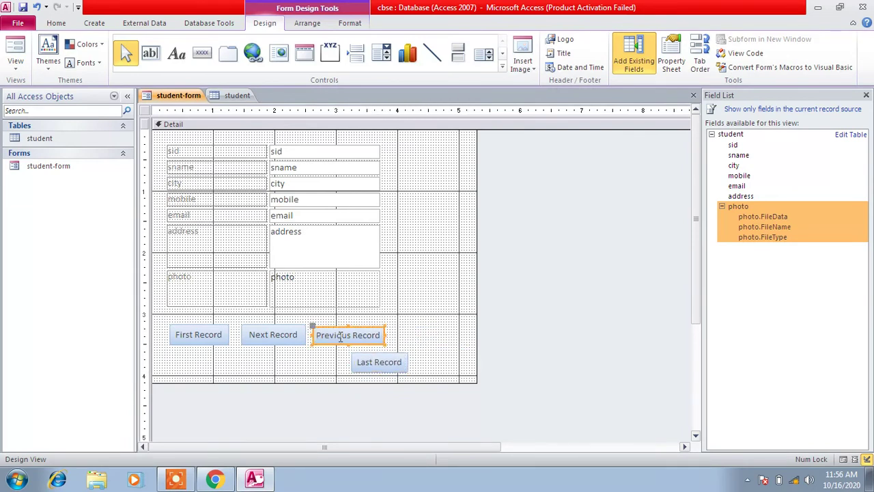
pyautogui.doubleClick(196, 335)
pyautogui.moveTo(170, 333); pyautogui.dragTo(161, 335)
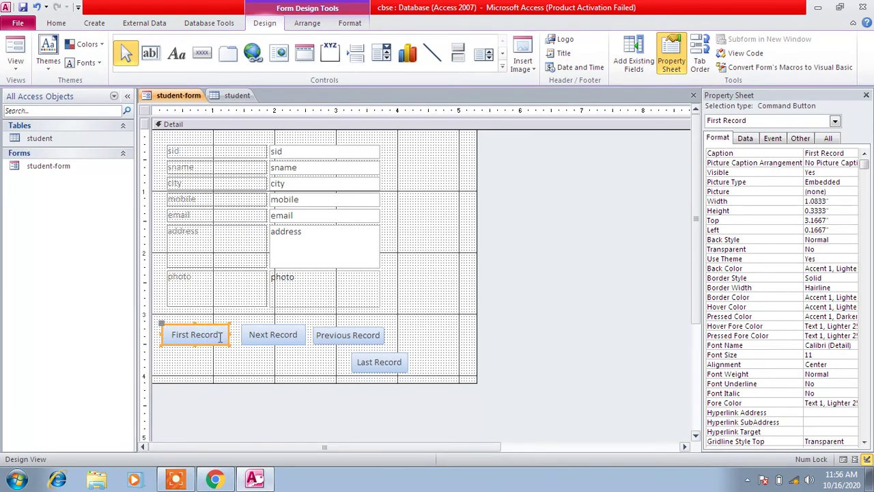
pyautogui.click(263, 335)
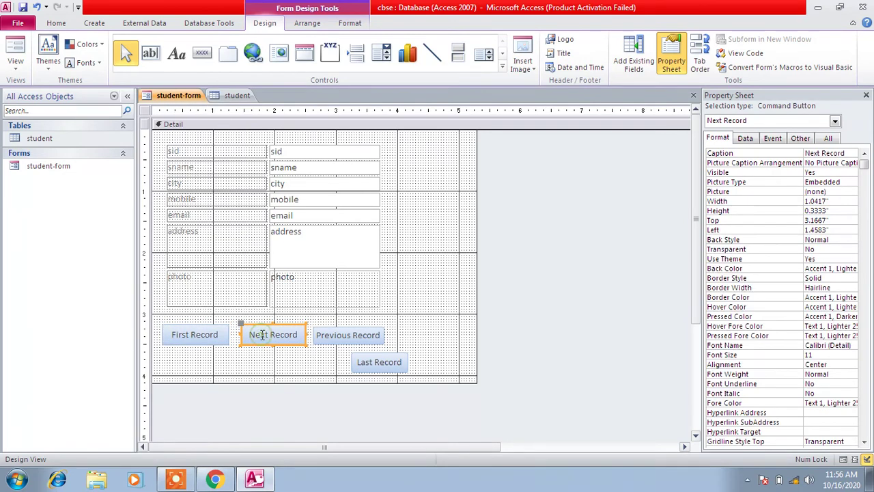
# Move Last Record up beside Previous Record and resize its top edge to align the row
pyautogui.click(347, 339)
pyautogui.moveTo(378, 363); pyautogui.dragTo(459, 336)
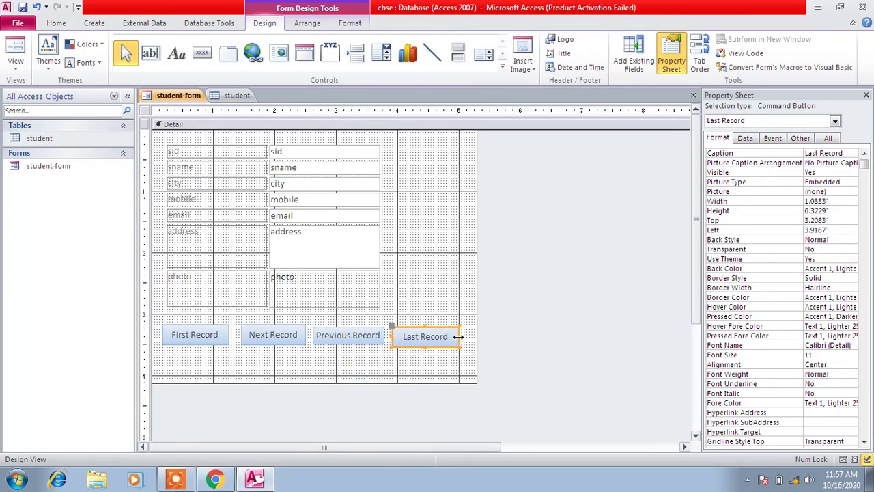
pyautogui.click(447, 367)
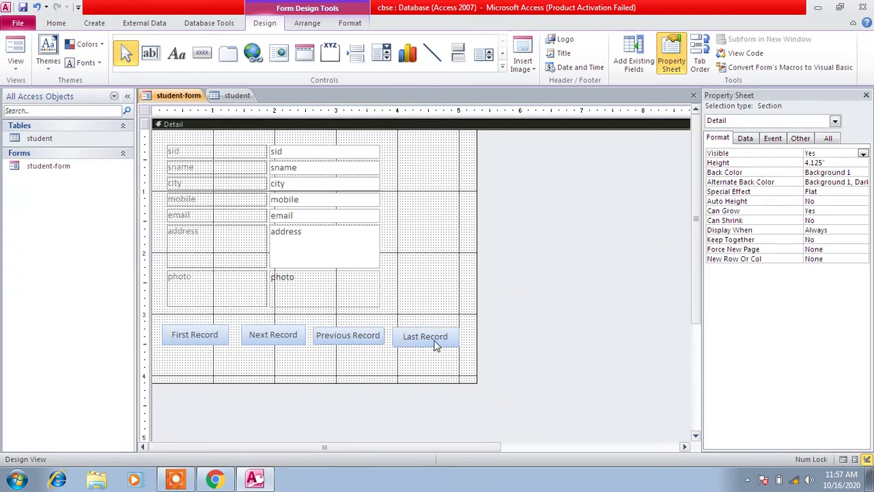
pyautogui.click(431, 345)
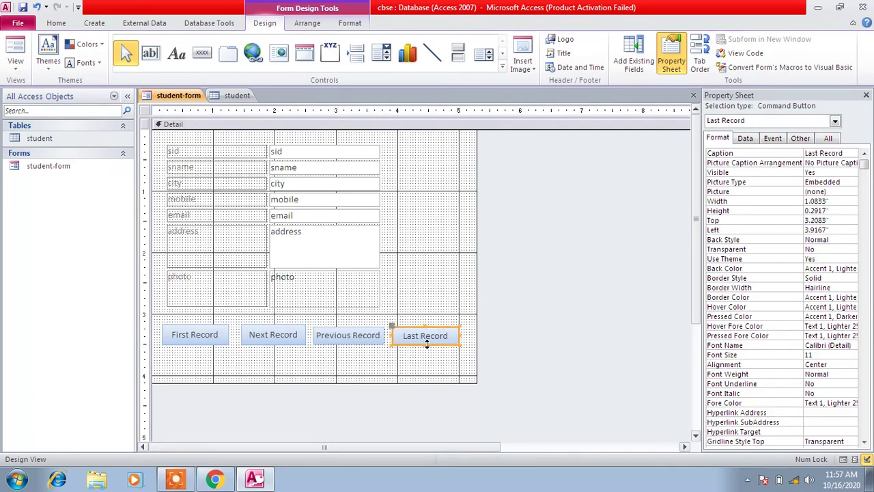
pyautogui.click(422, 359)
pyautogui.click(362, 343)
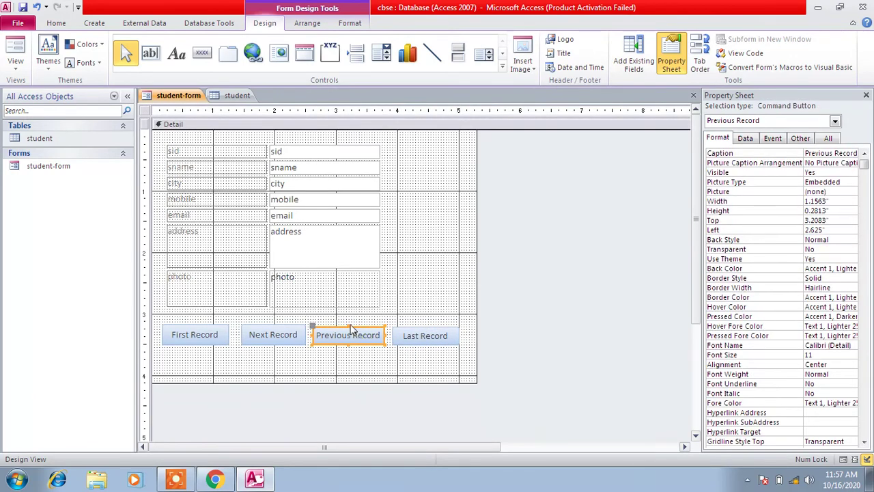
pyautogui.click(418, 335)
pyautogui.moveTo(424, 328); pyautogui.dragTo(424, 325)
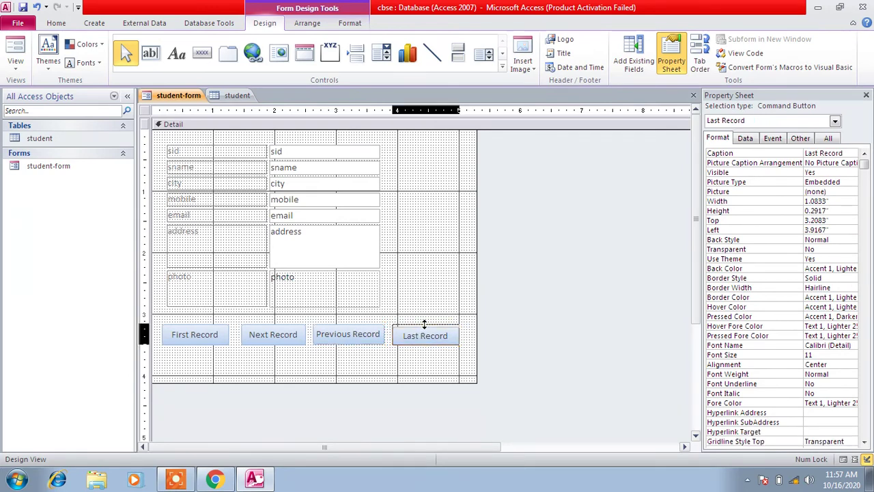
pyautogui.click(424, 357)
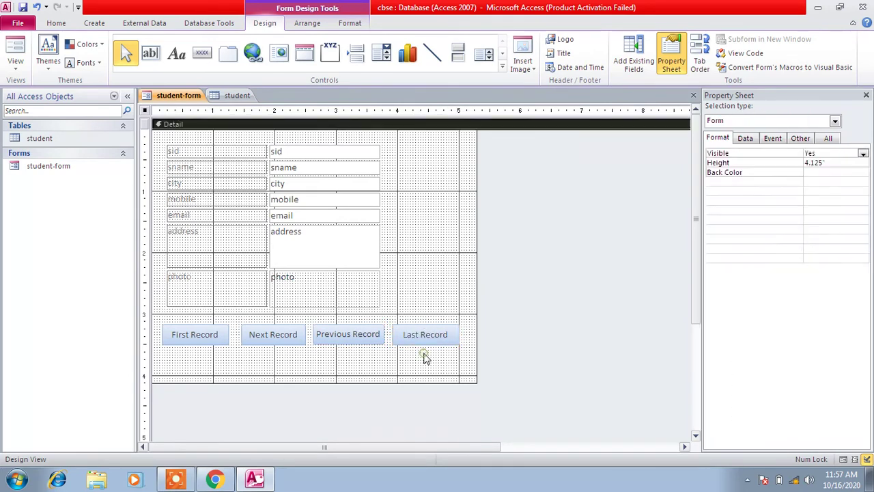
pyautogui.click(274, 341)
pyautogui.click(314, 365)
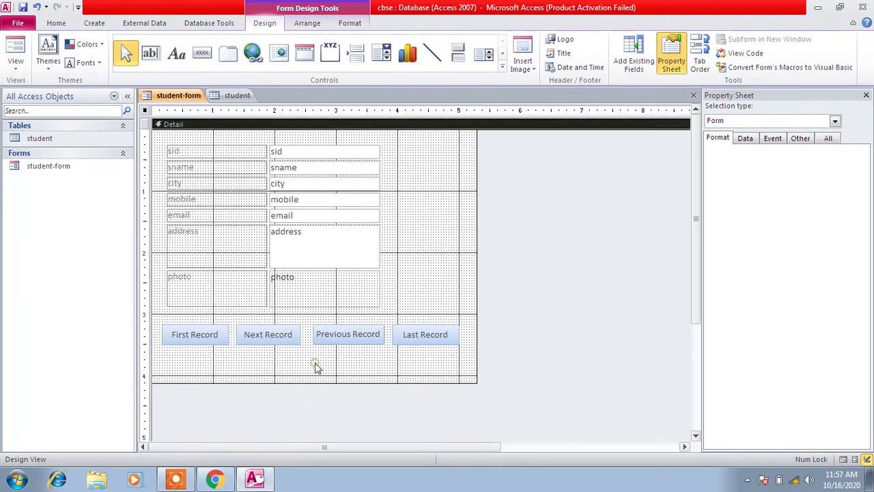
# Switch the student form to Form View, step forward to record 4, then back to record 1
pyautogui.click(843, 459)
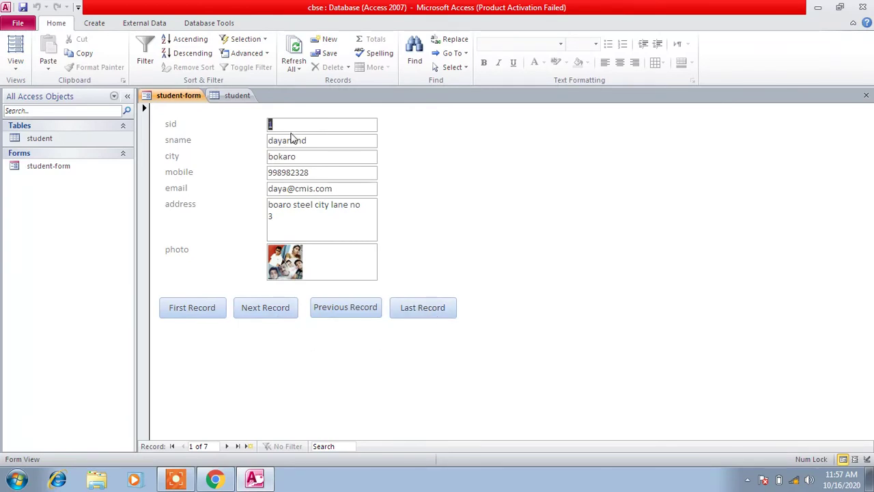
pyautogui.click(269, 307)
pyautogui.click(270, 308)
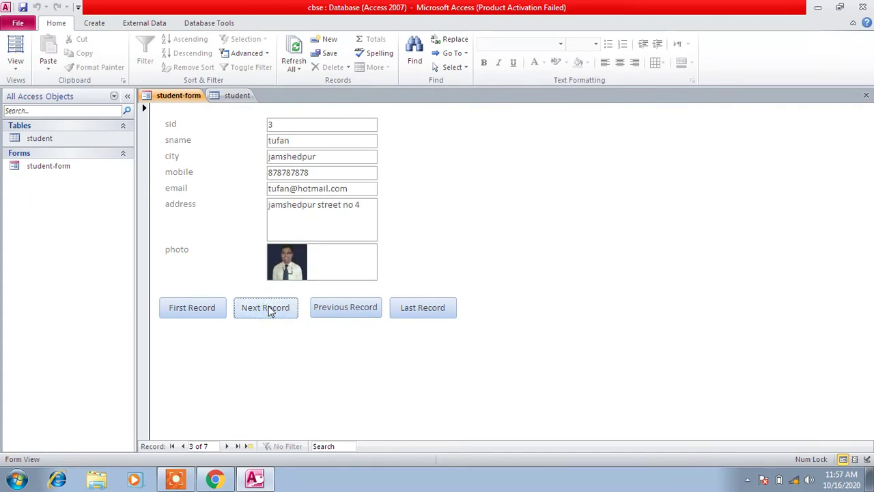
pyautogui.click(270, 309)
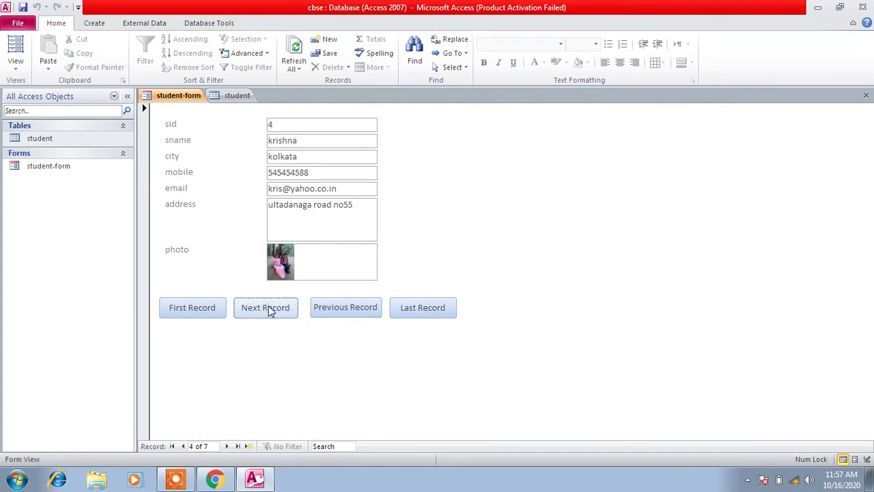
pyautogui.click(351, 312)
pyautogui.click(351, 312)
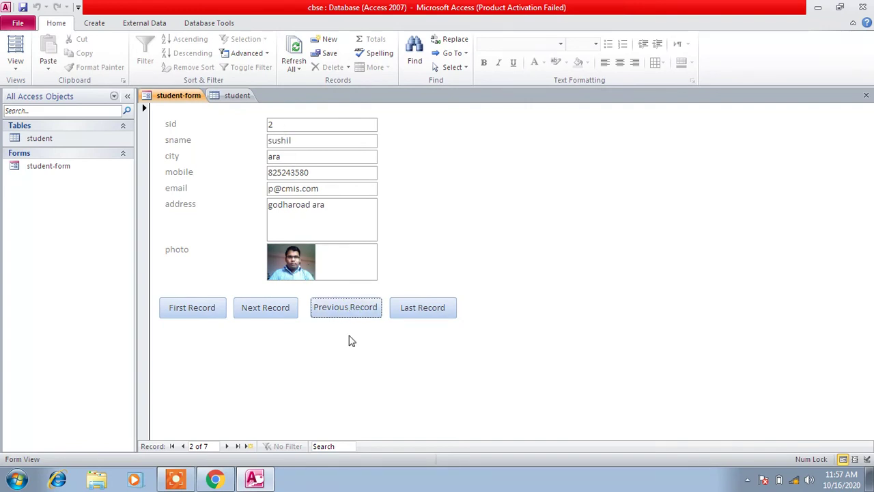
pyautogui.click(346, 312)
# Advance through the records to 6 of 7, then step back to record 4
pyautogui.click(263, 312)
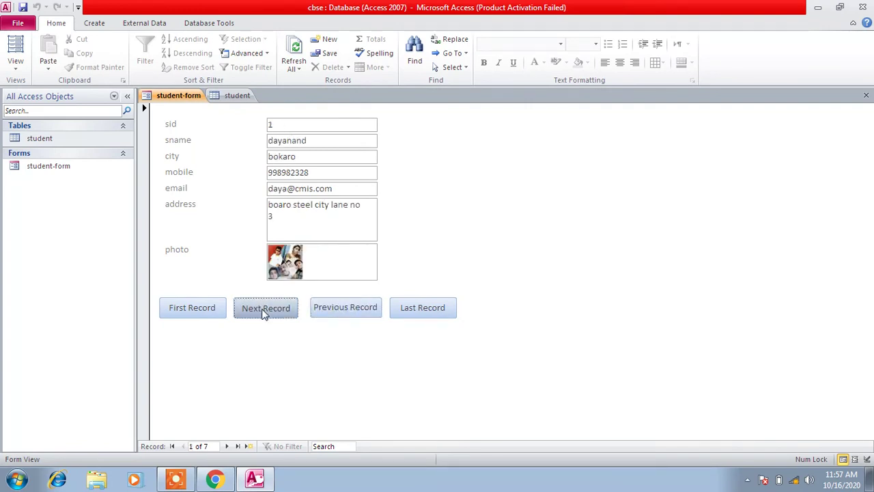
pyautogui.click(263, 312)
pyautogui.click(264, 312)
pyautogui.click(263, 312)
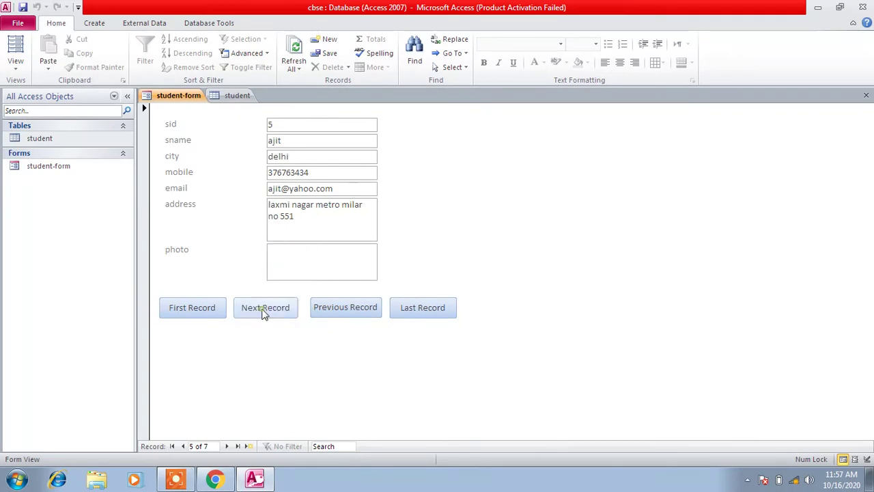
pyautogui.click(263, 312)
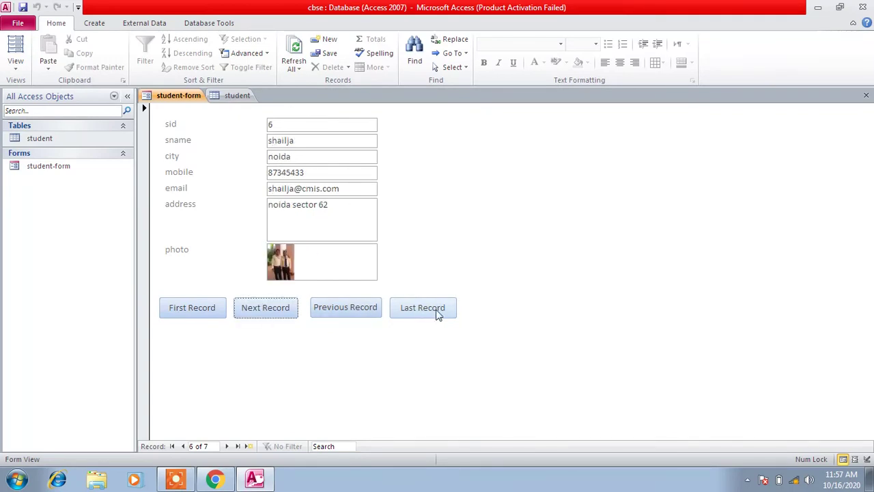
pyautogui.click(347, 313)
pyautogui.click(346, 310)
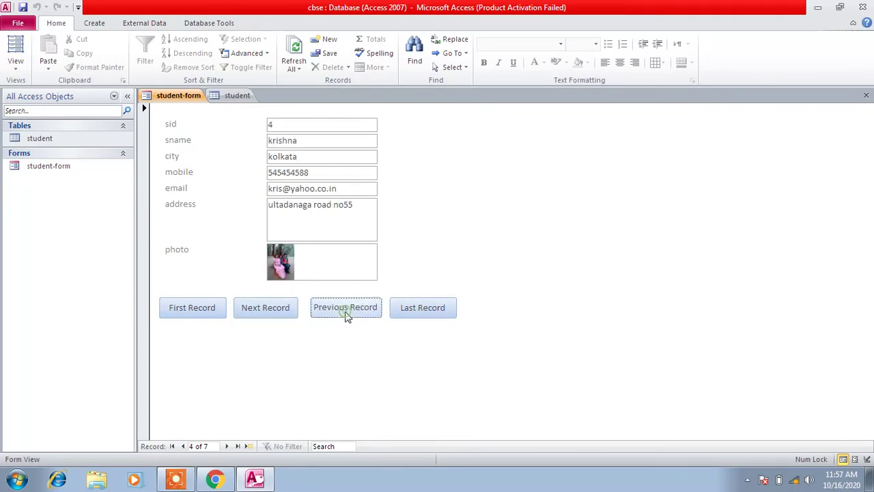
# Jump to the last record, glance at the student table, then return to the first record
pyautogui.click(438, 313)
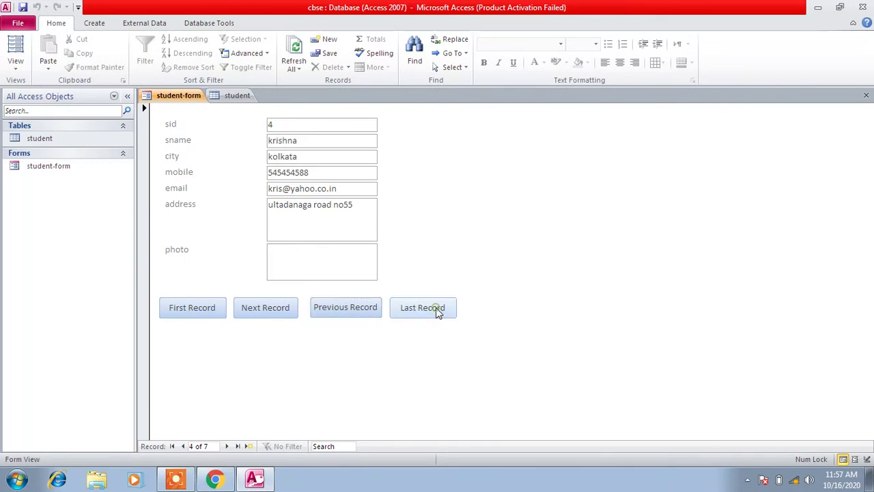
pyautogui.click(236, 96)
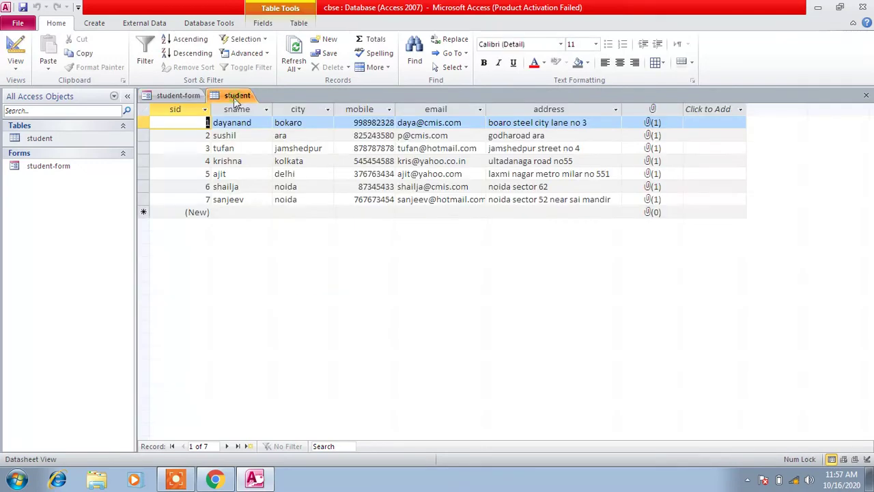
pyautogui.click(178, 96)
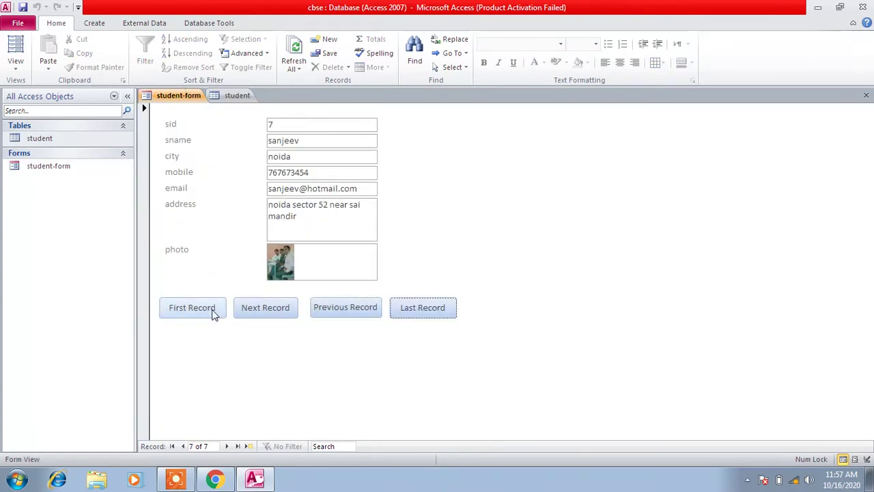
pyautogui.click(214, 313)
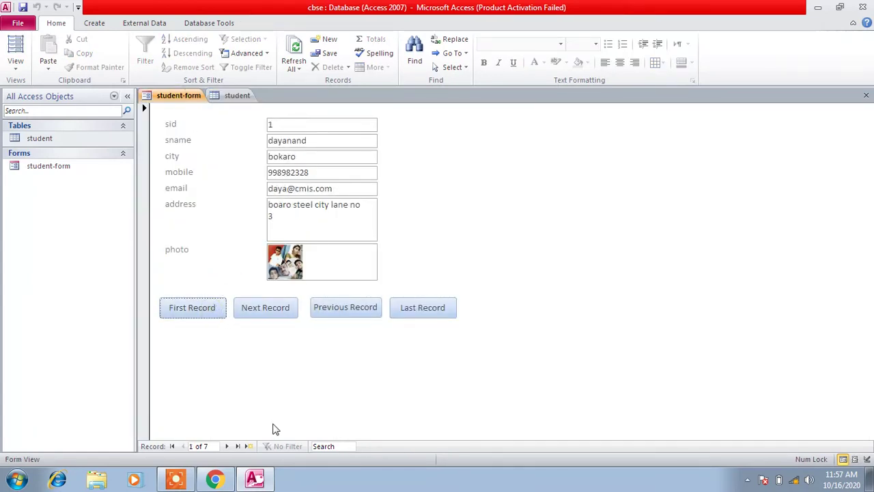
pyautogui.click(176, 481)
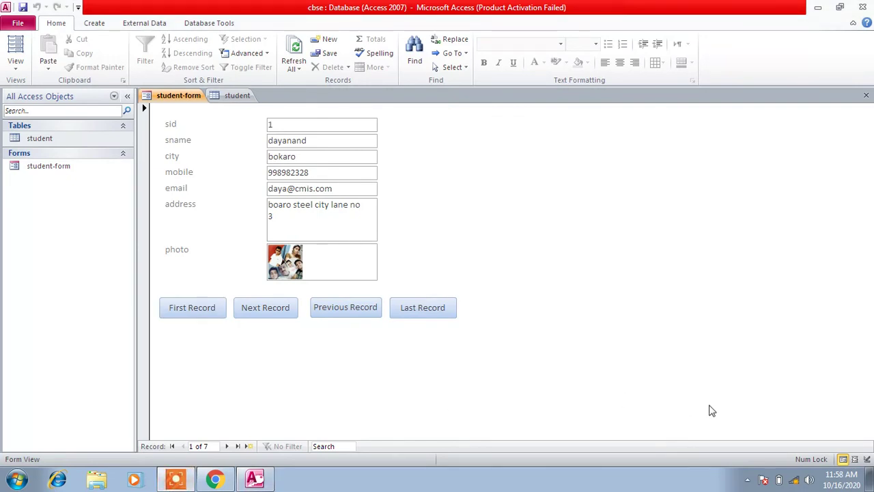
pyautogui.click(809, 435)
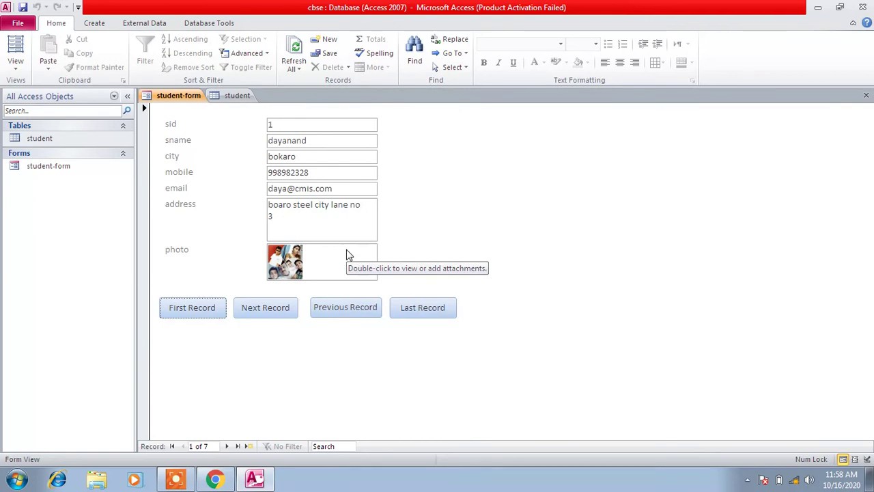
# Launch Notepad from the Start menu and maximize it
pyautogui.click(18, 478)
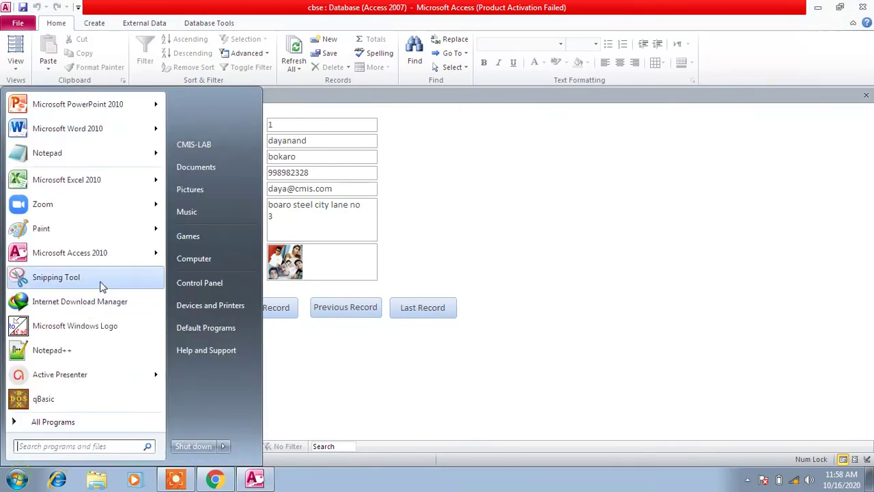
pyautogui.click(82, 155)
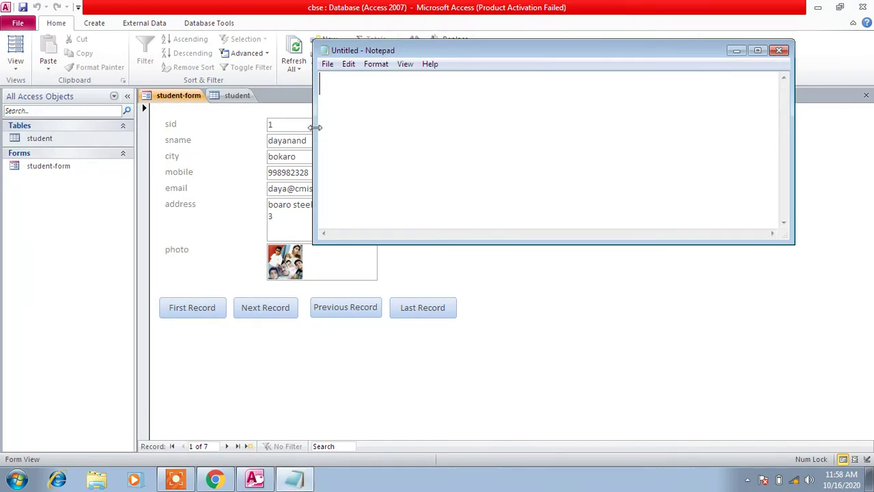
pyautogui.click(758, 51)
# Type save, delete and update on separate lines, select 'save', and return to Access
pyautogui.write('save')
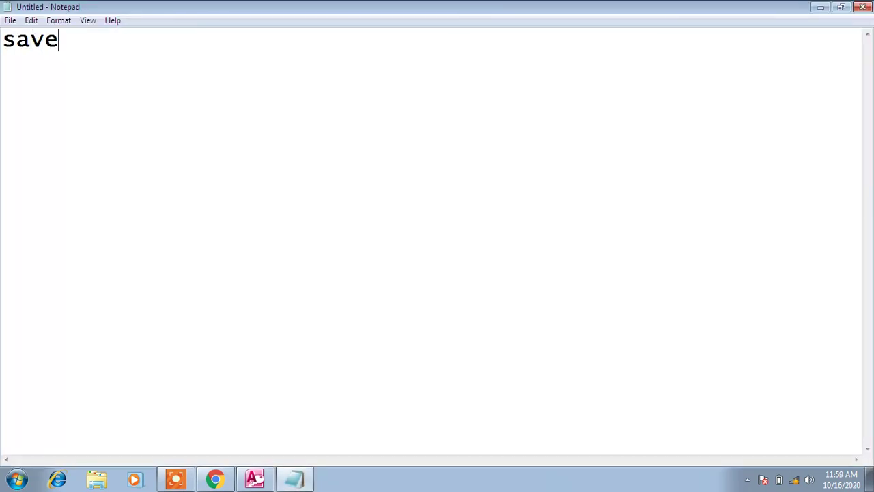
pyautogui.press('Return')
pyautogui.write('dele')
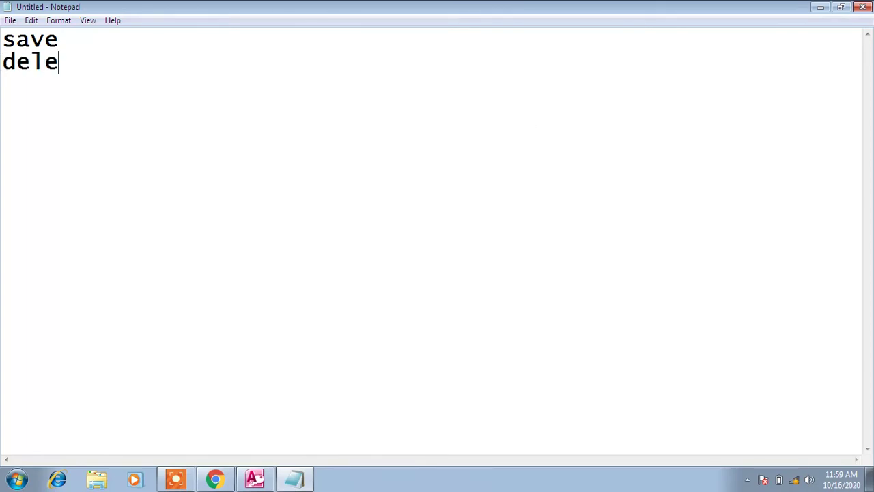
pyautogui.write('te')
pyautogui.press('Return')
pyautogui.write('up')
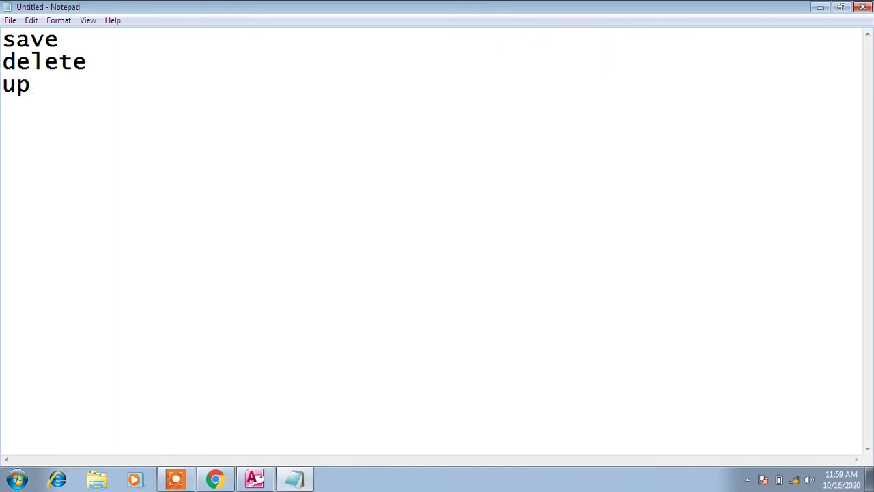
pyautogui.write('date')
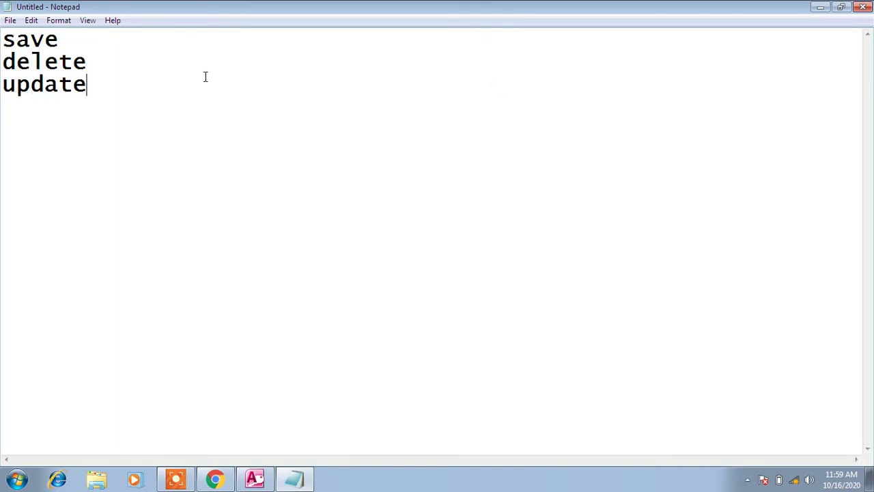
pyautogui.moveTo(68, 44); pyautogui.dragTo(2, 41)
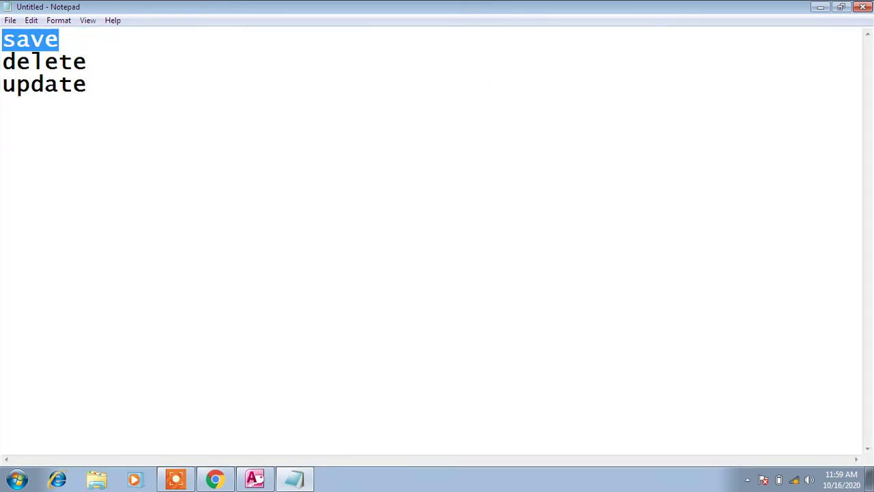
pyautogui.click(255, 479)
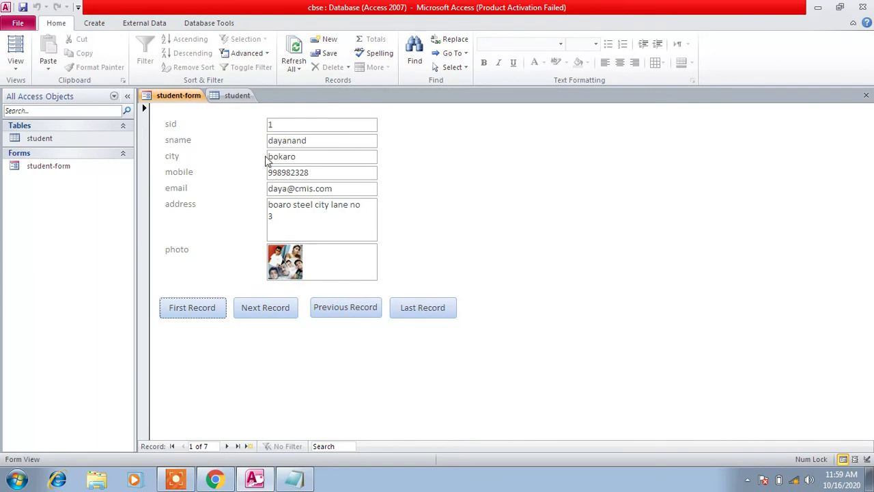
# Check the student table, then deselect 'save' in Notepad and return to the Access form
pyautogui.click(237, 95)
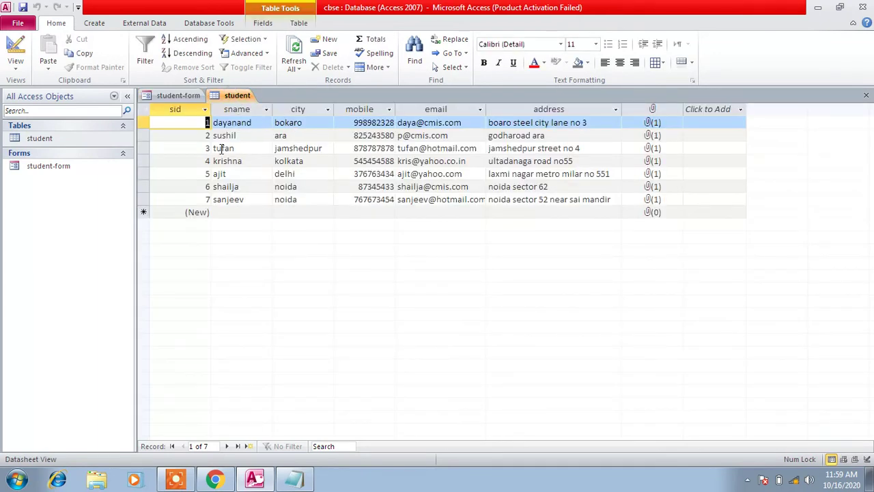
pyautogui.click(178, 95)
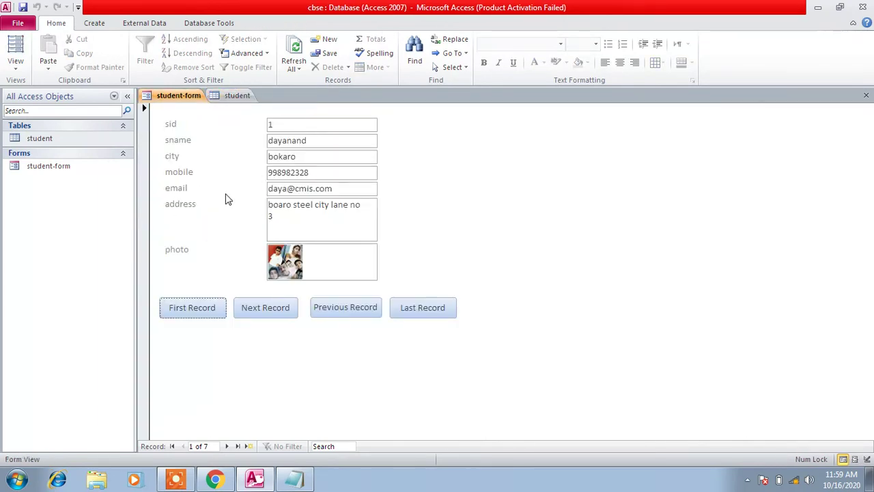
pyautogui.click(304, 479)
pyautogui.click(82, 51)
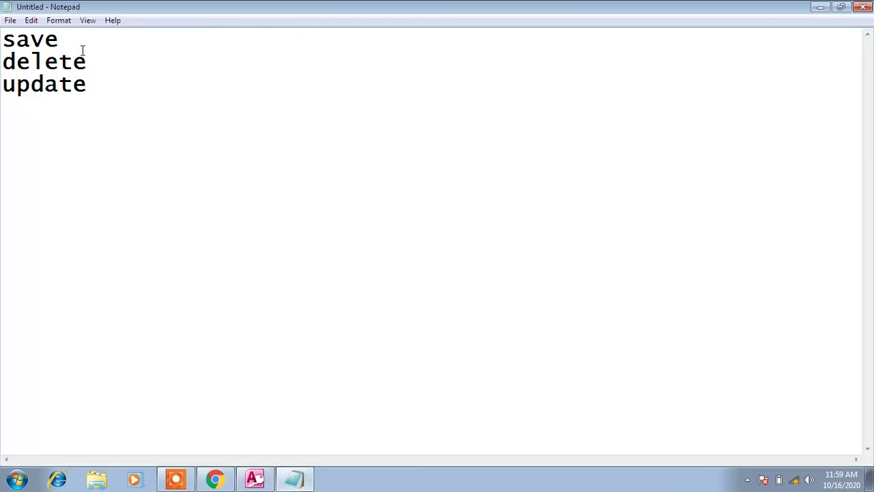
pyautogui.click(215, 480)
pyautogui.click(256, 479)
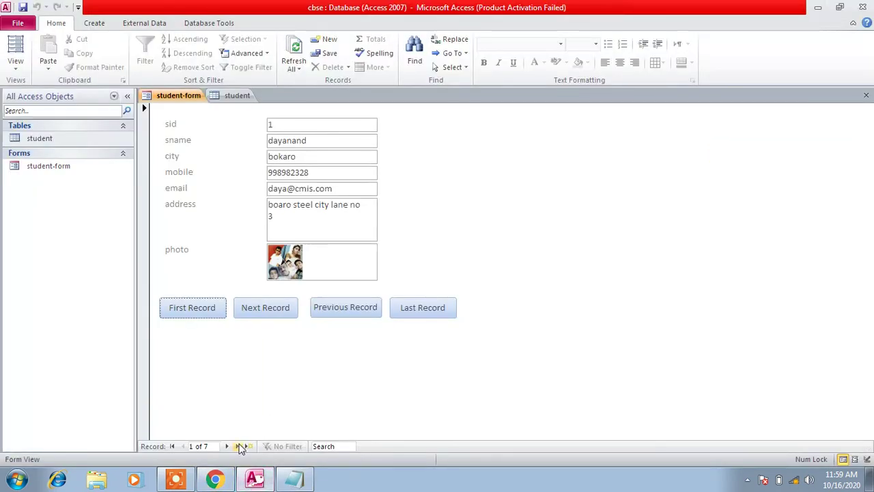
# Move the form to a blank new record, verify the table, and reselect 'save' in Notepad
pyautogui.click(250, 447)
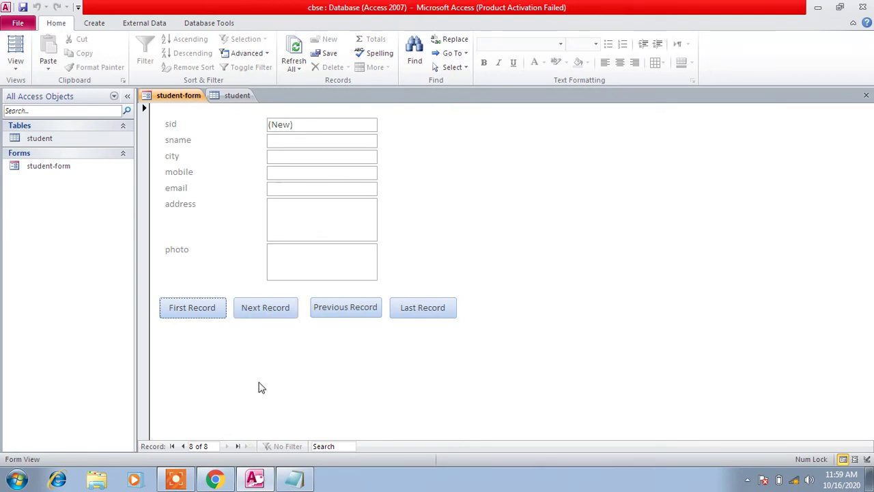
pyautogui.click(236, 95)
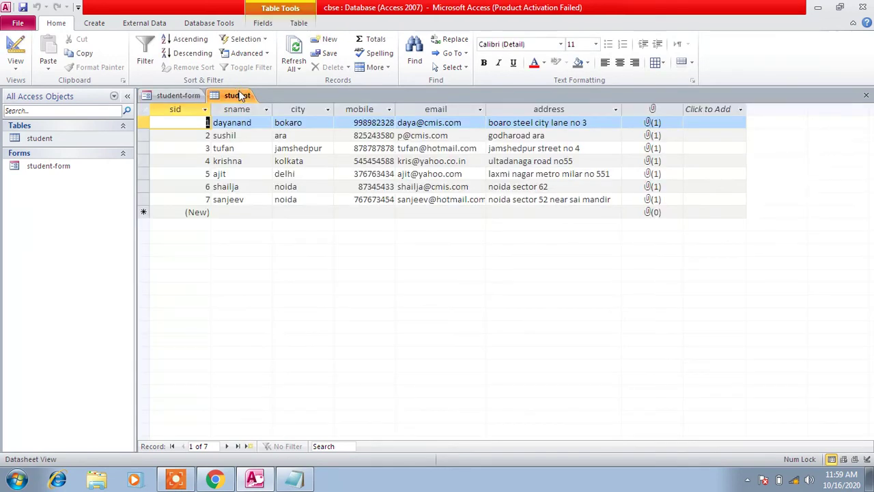
pyautogui.click(179, 100)
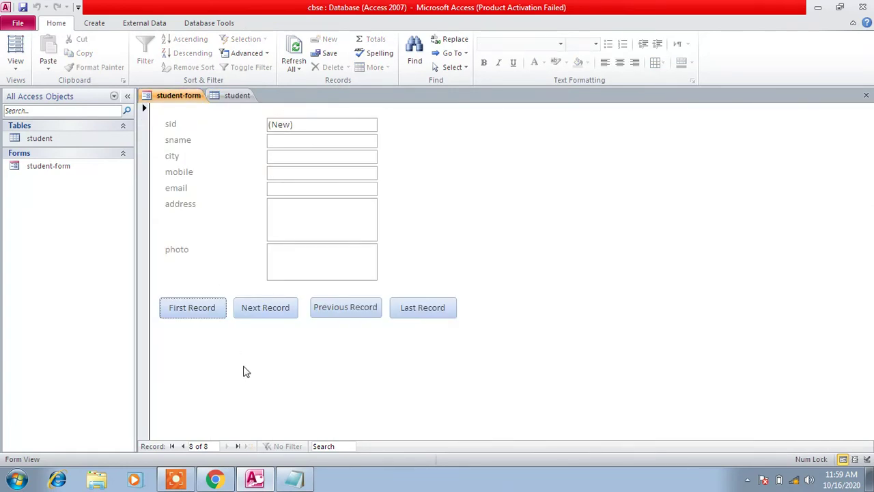
pyautogui.click(295, 480)
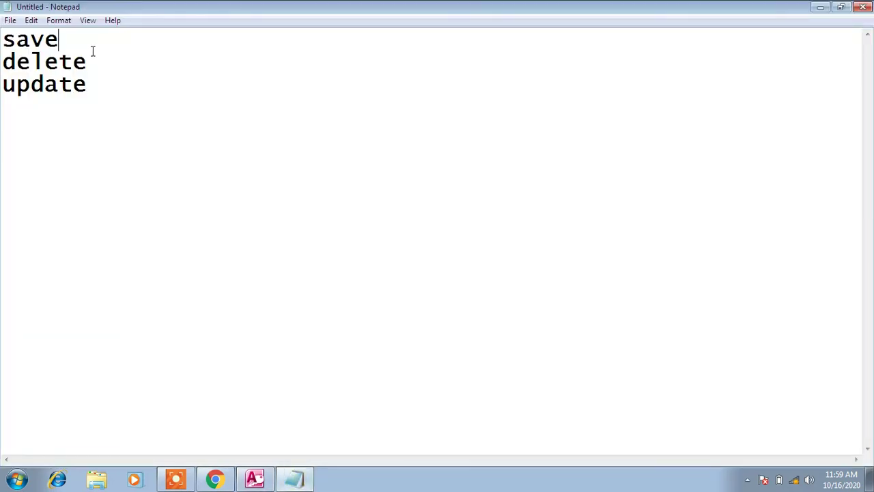
pyautogui.doubleClick(68, 39)
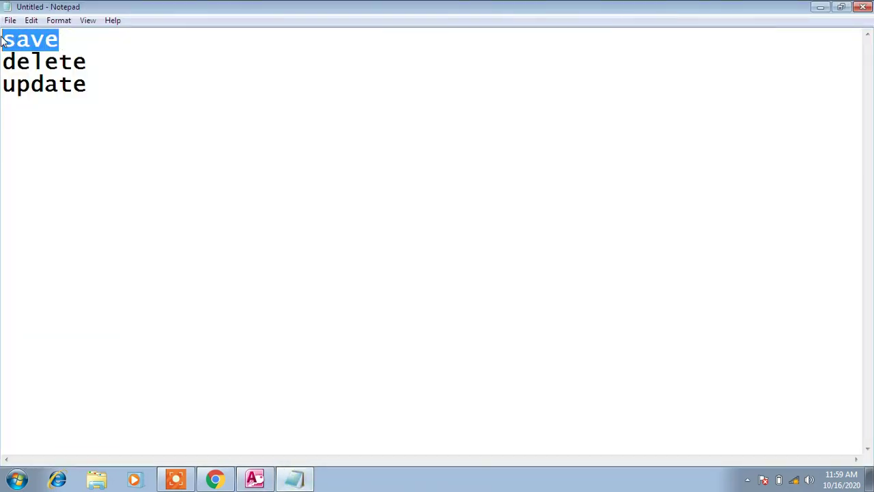
pyautogui.click(255, 480)
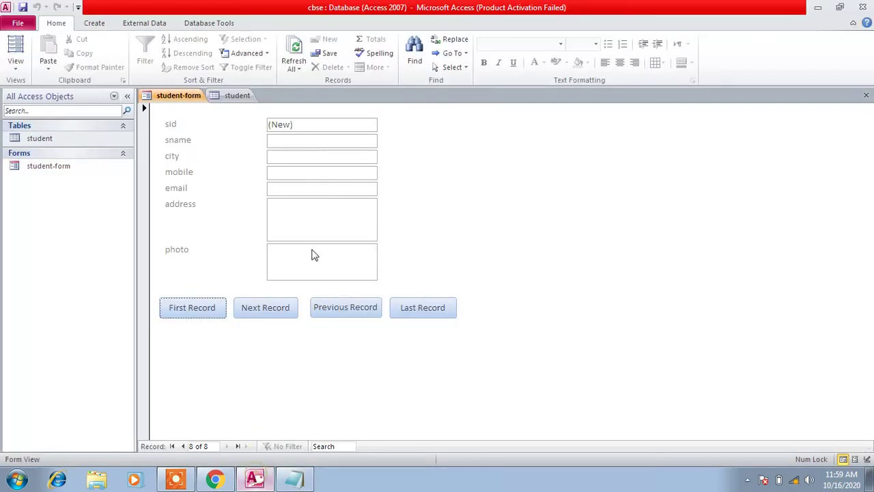
pyautogui.click(295, 480)
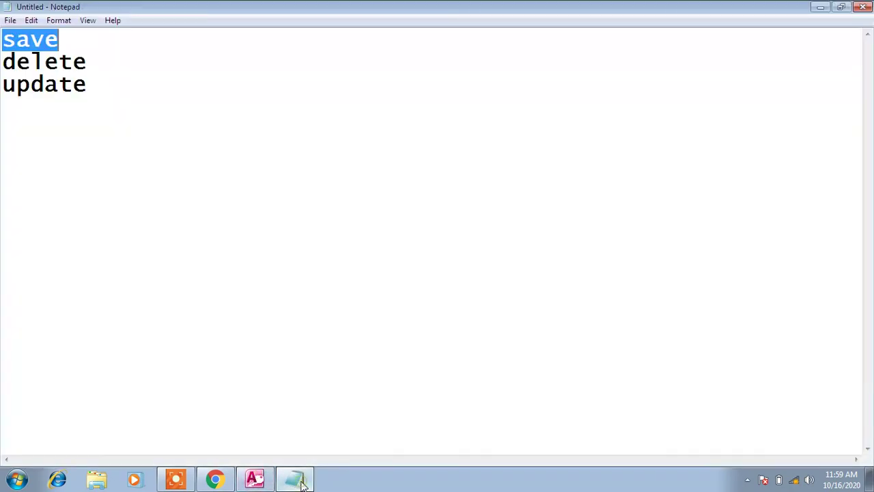
# Select the words 'delete' and then 'update' in Notepad, then switch back to the Access form
pyautogui.click(96, 66)
pyautogui.hotkey('shift', 'Home')
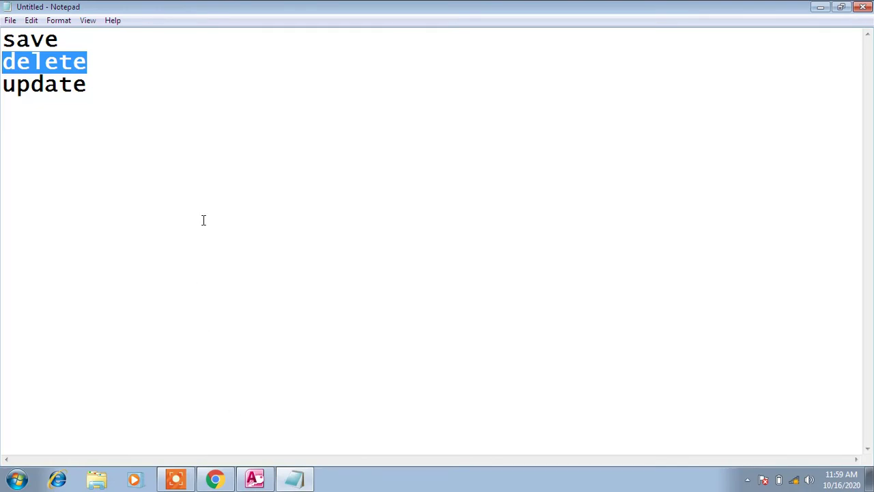
pyautogui.click(98, 84)
pyautogui.hotkey('shift', 'Left')
pyautogui.hotkey('shift', 'Left')
pyautogui.hotkey('shift', 'Left')
pyautogui.hotkey('shift', 'Left')
pyautogui.hotkey('shift', 'Left')
pyautogui.hotkey('shift', 'Left')
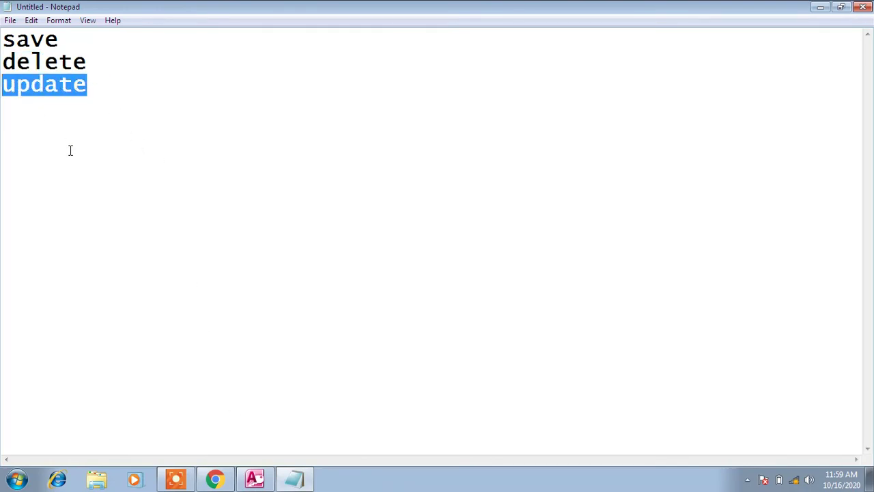
pyautogui.click(257, 480)
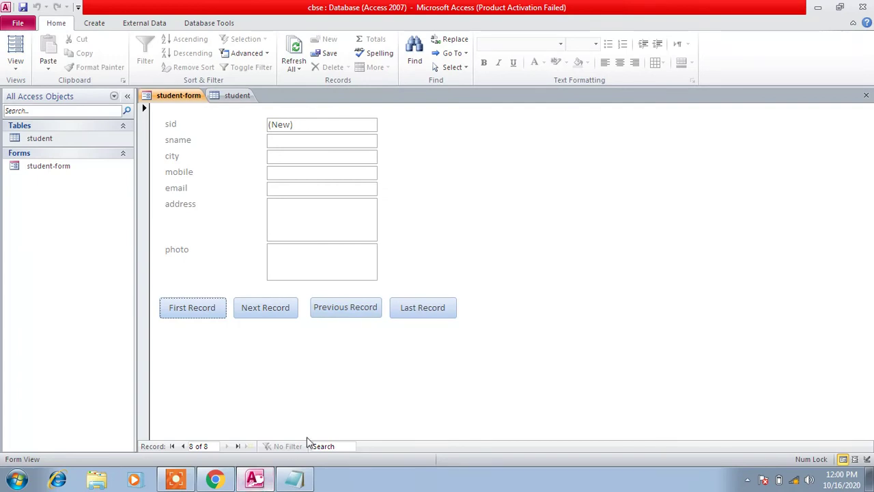
# Try Next past the new record, dismiss the error, step back to record 6, then return to Notepad
pyautogui.click(278, 308)
pyautogui.click(453, 192)
pyautogui.click(330, 314)
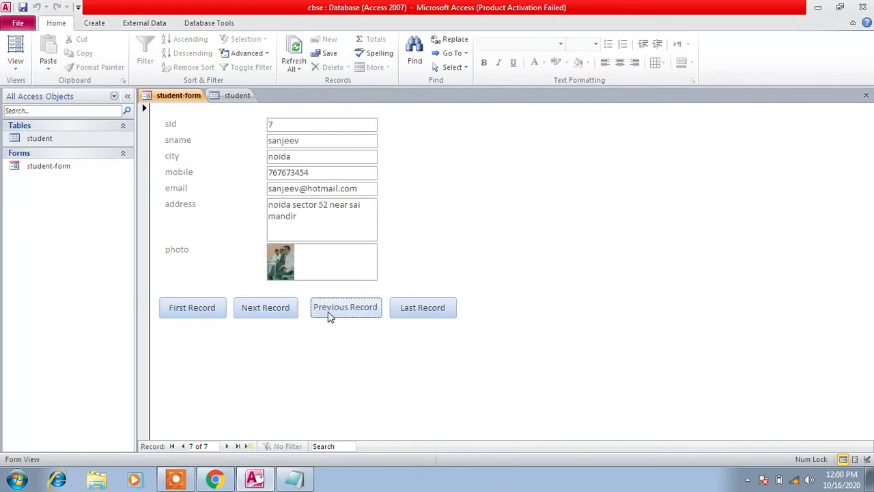
pyautogui.click(329, 315)
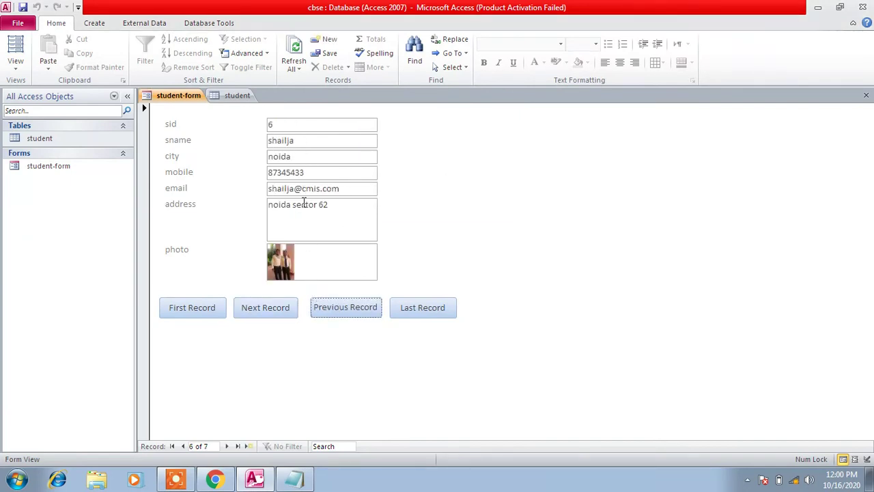
pyautogui.click(264, 144)
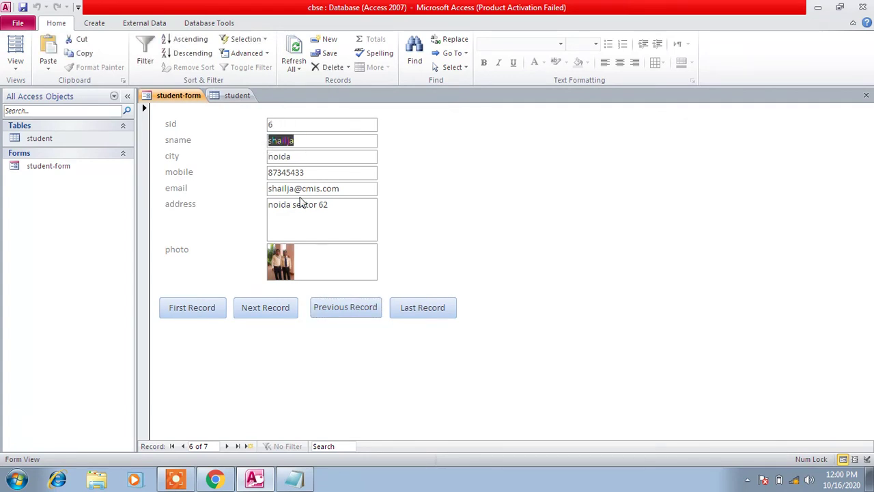
pyautogui.click(295, 480)
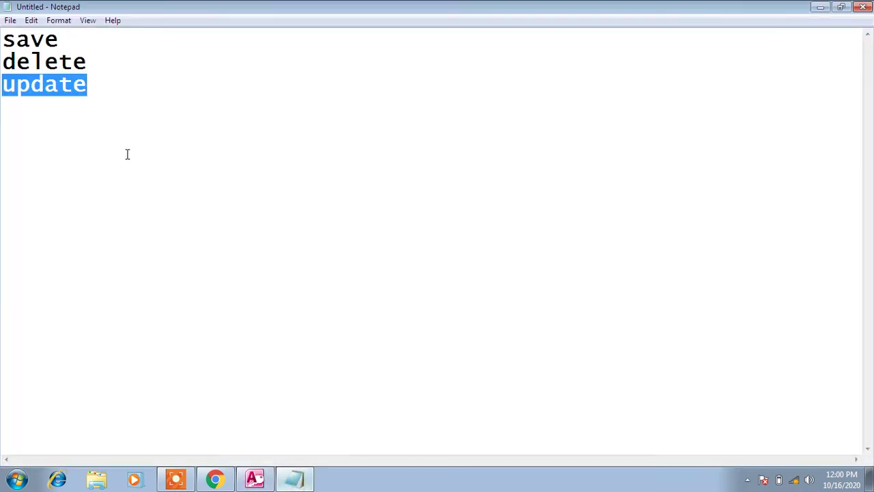
# Drag from the end of 'update' up to 'save' to highlight all three note lines
pyautogui.moveTo(103, 91); pyautogui.dragTo(3, 85)
pyautogui.moveTo(96, 89); pyautogui.dragTo(3, 40)
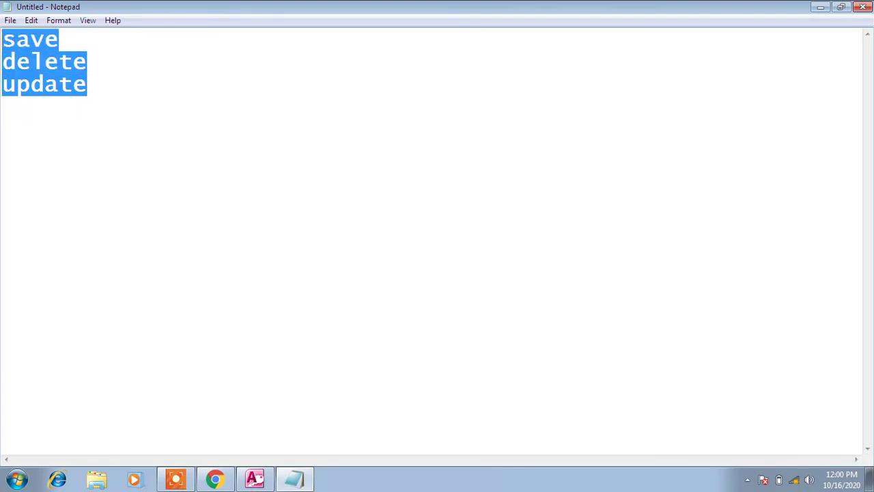
pyautogui.moveTo(106, 88); pyautogui.dragTo(2, 40)
pyautogui.moveTo(92, 88); pyautogui.dragTo(3, 40)
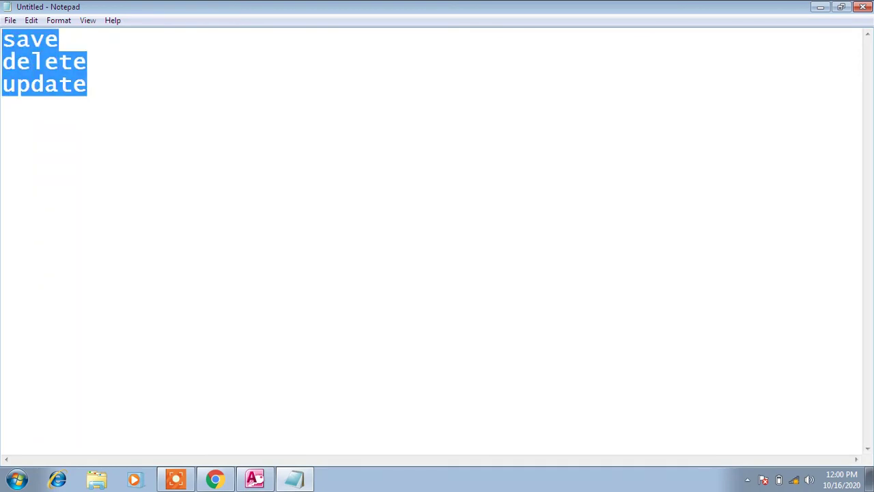